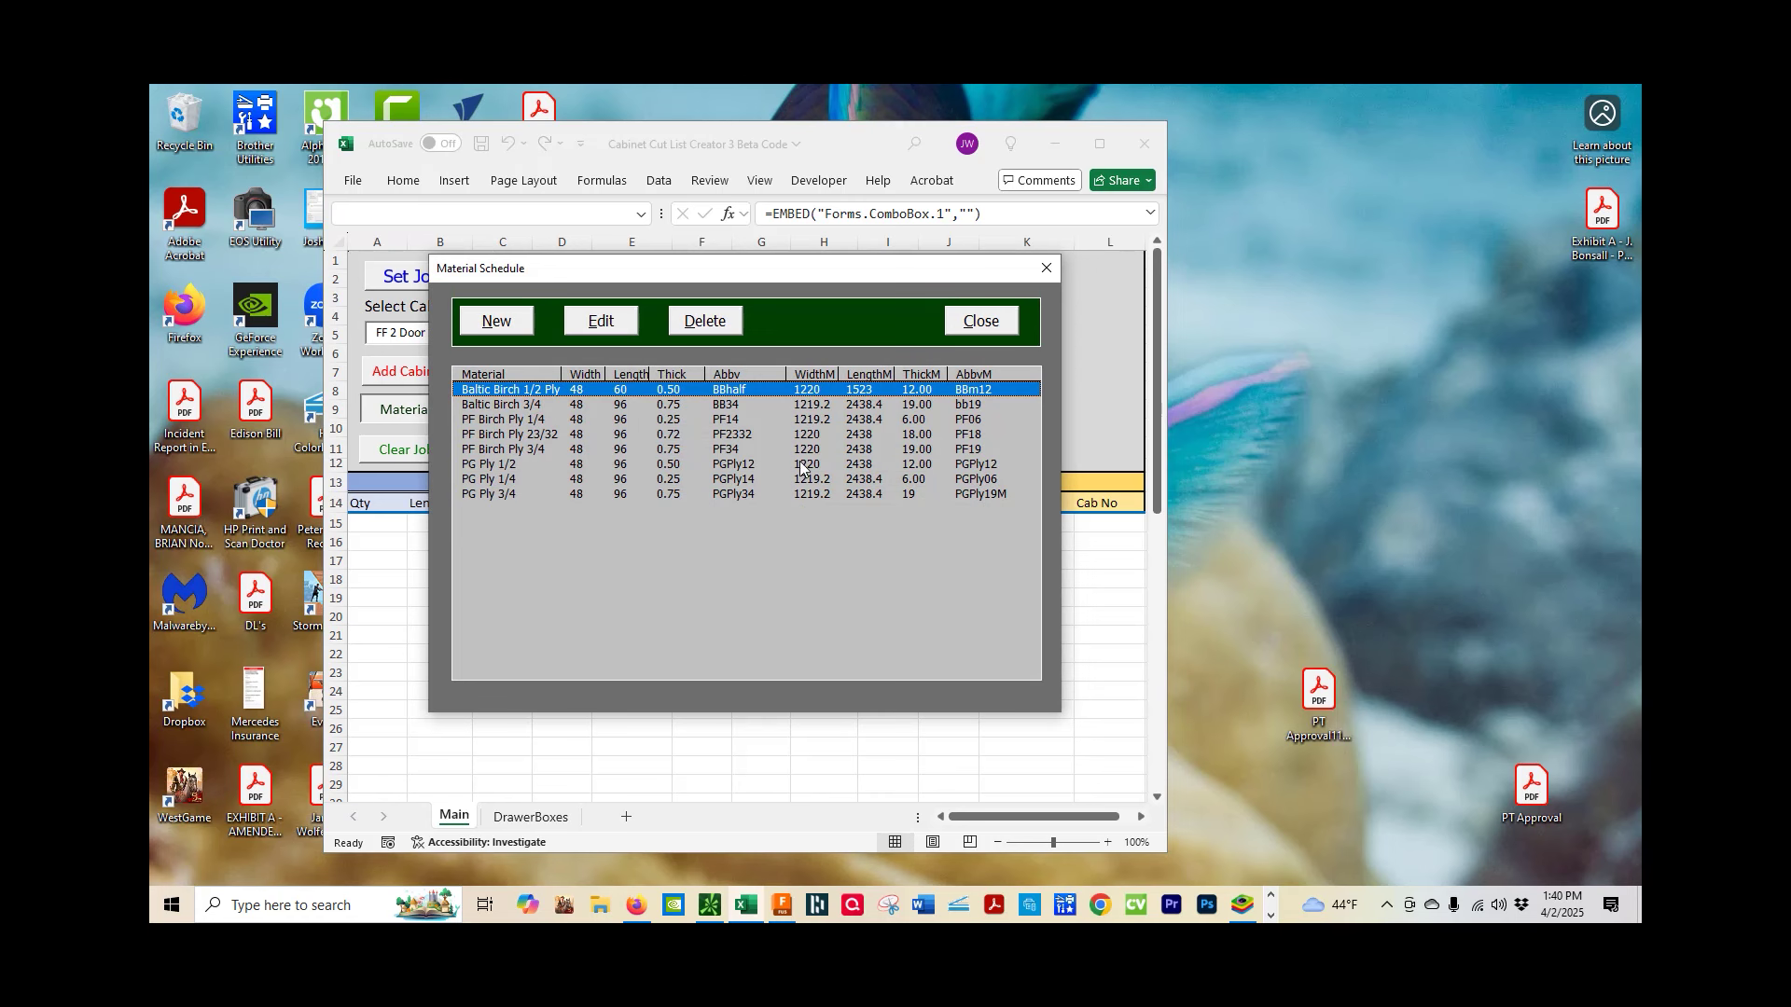
Close the material schedule and try the FF 3 Drawer cabinet style before reselecting FF 2 Door 1 Drawer
left_click(1056, 271)
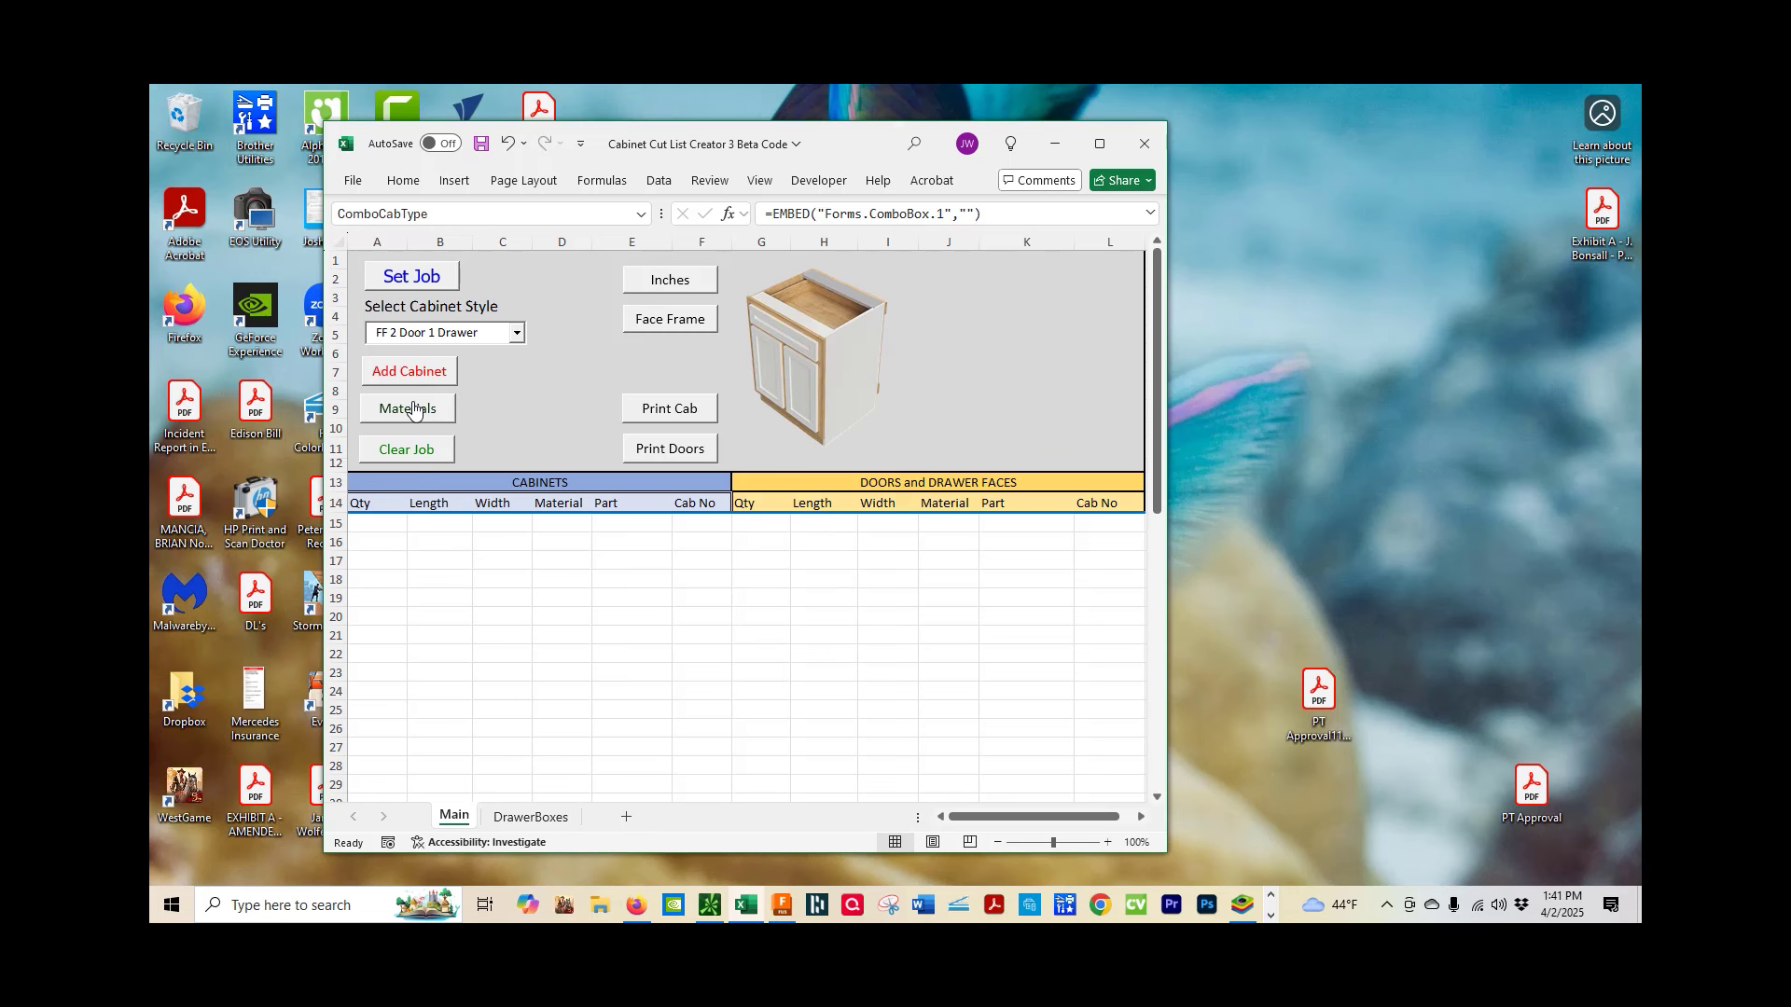
left_click(515, 333)
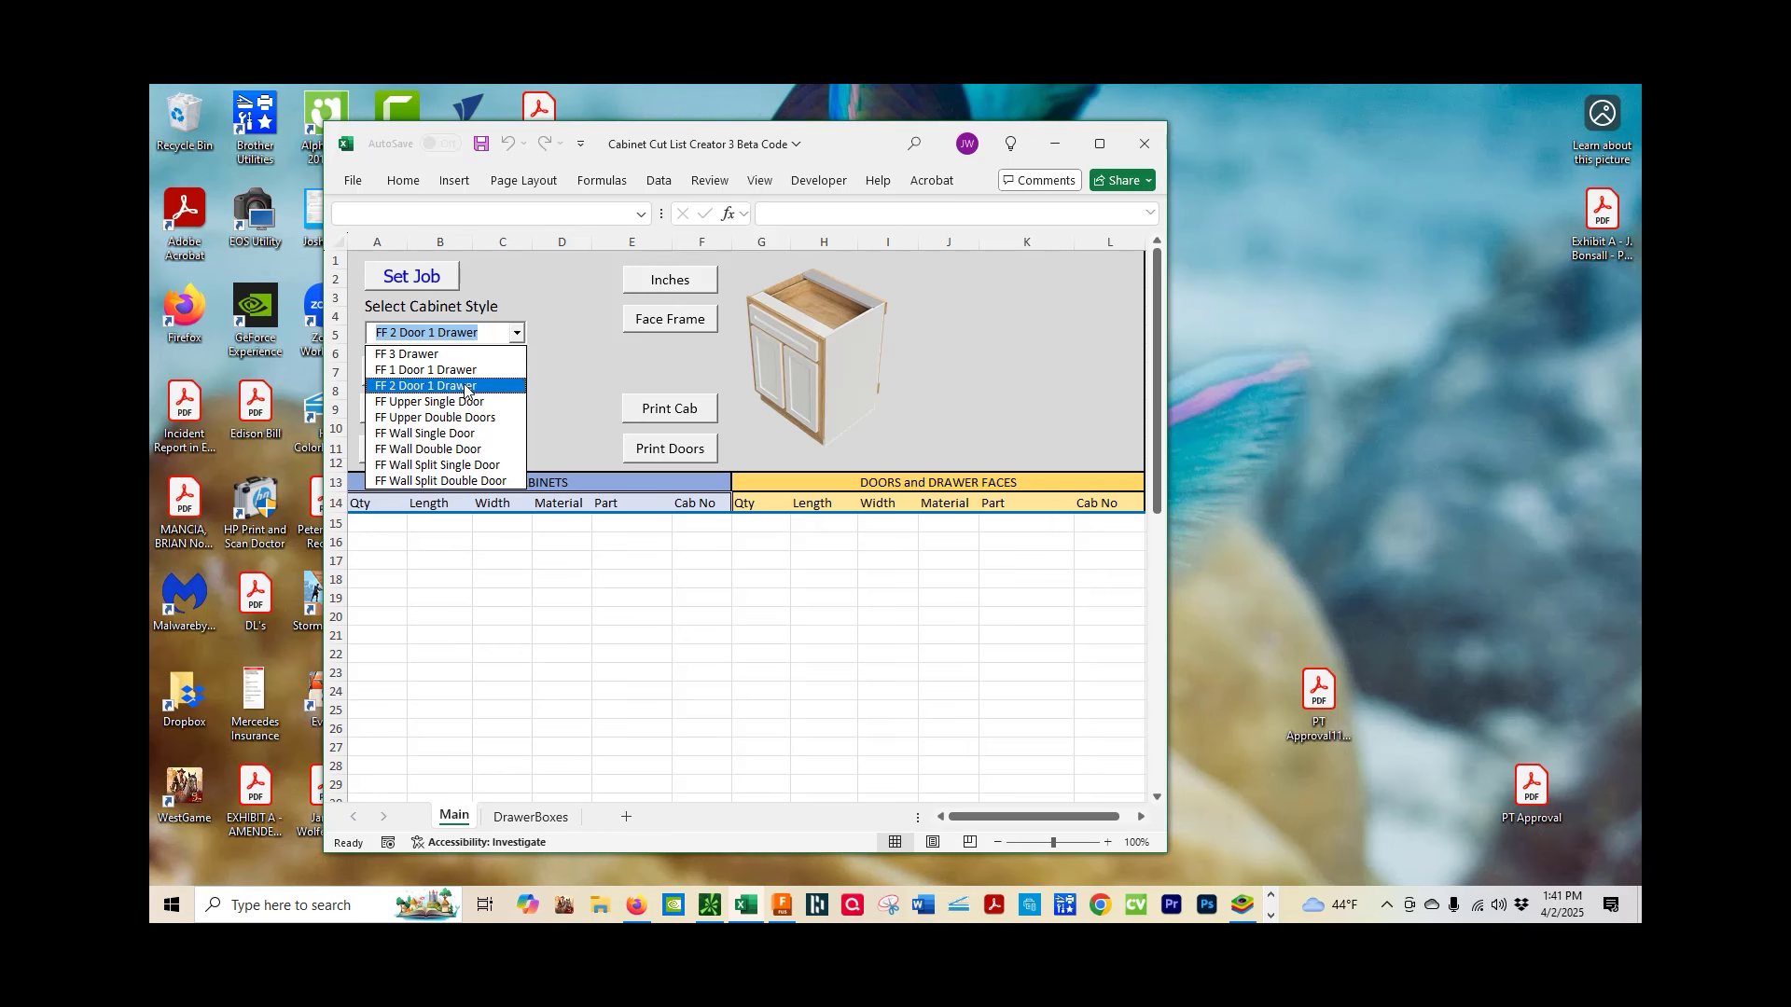
left_click(438, 354)
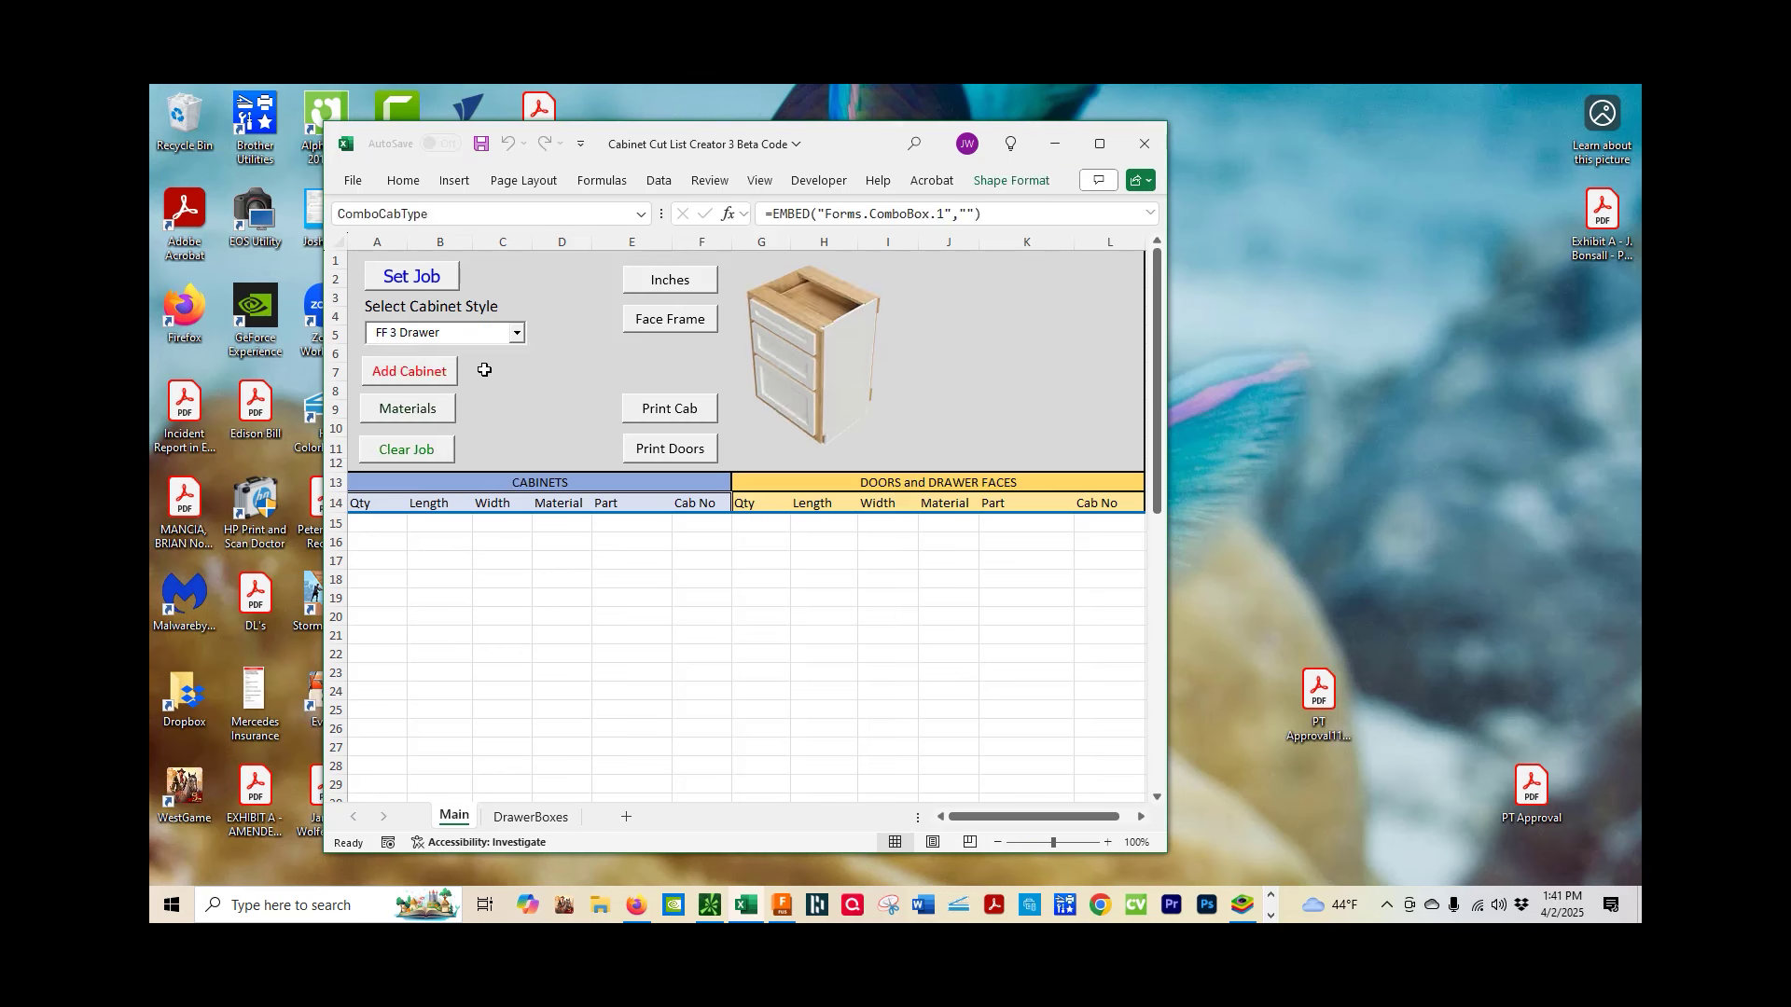
left_click(517, 332)
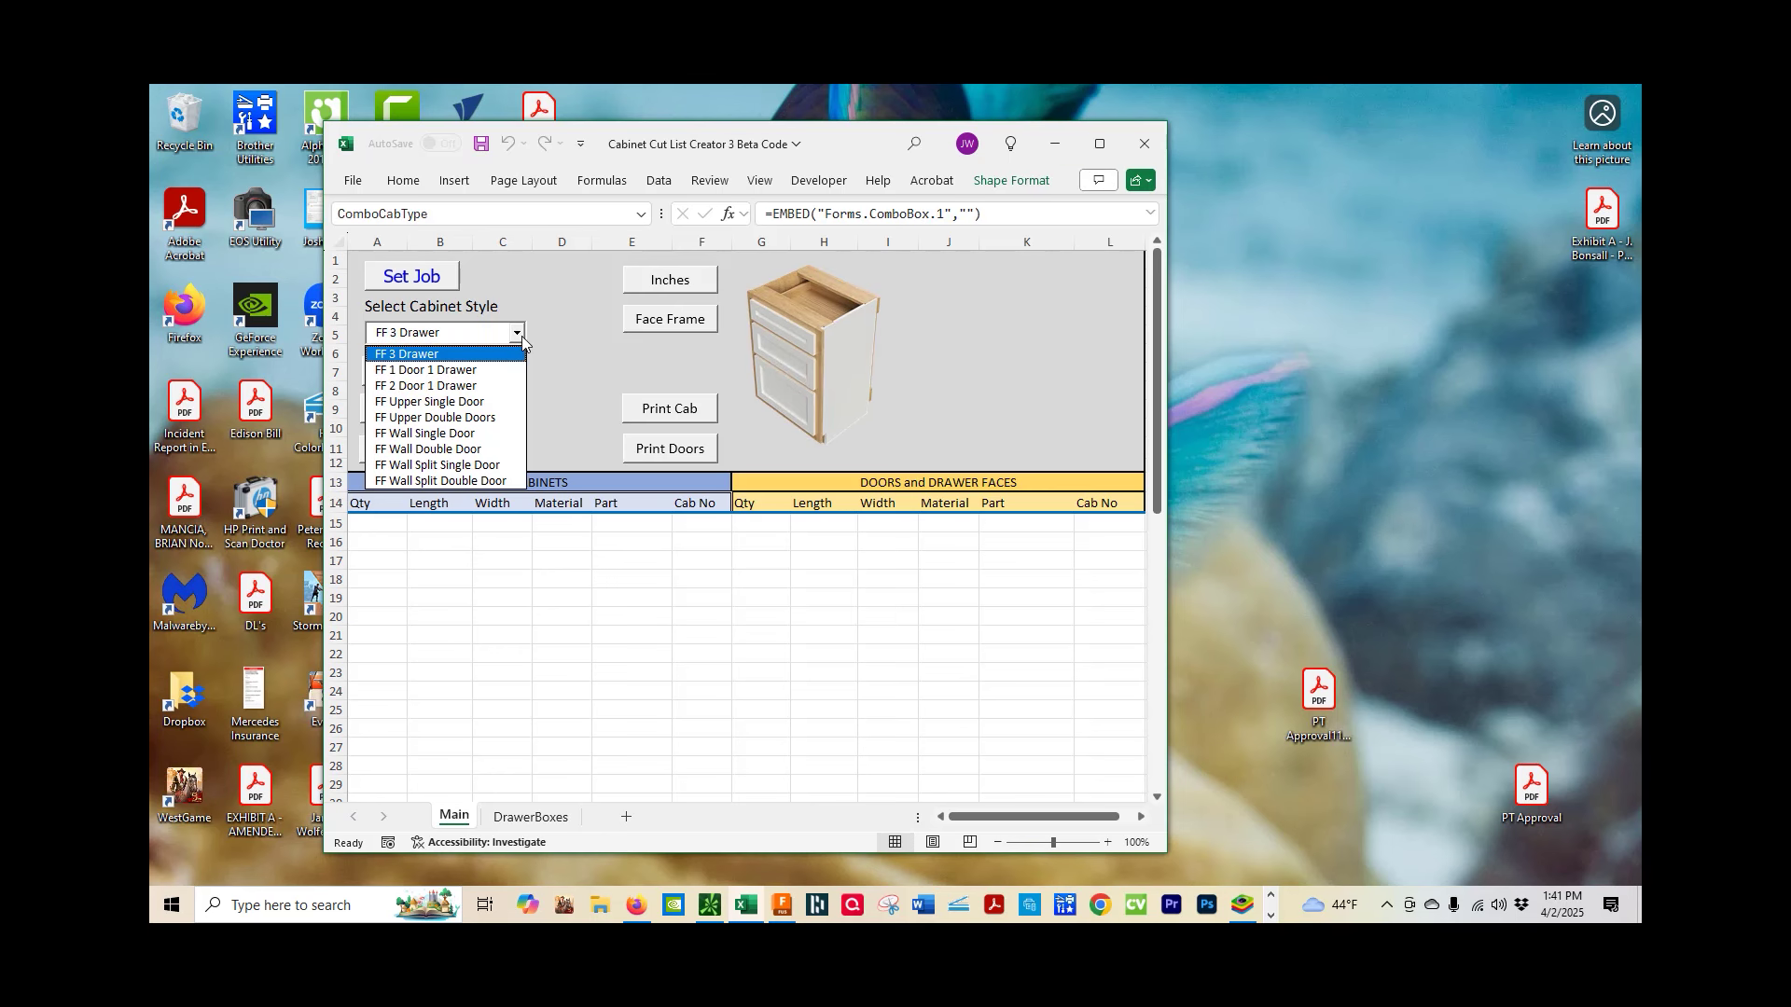
left_click(471, 386)
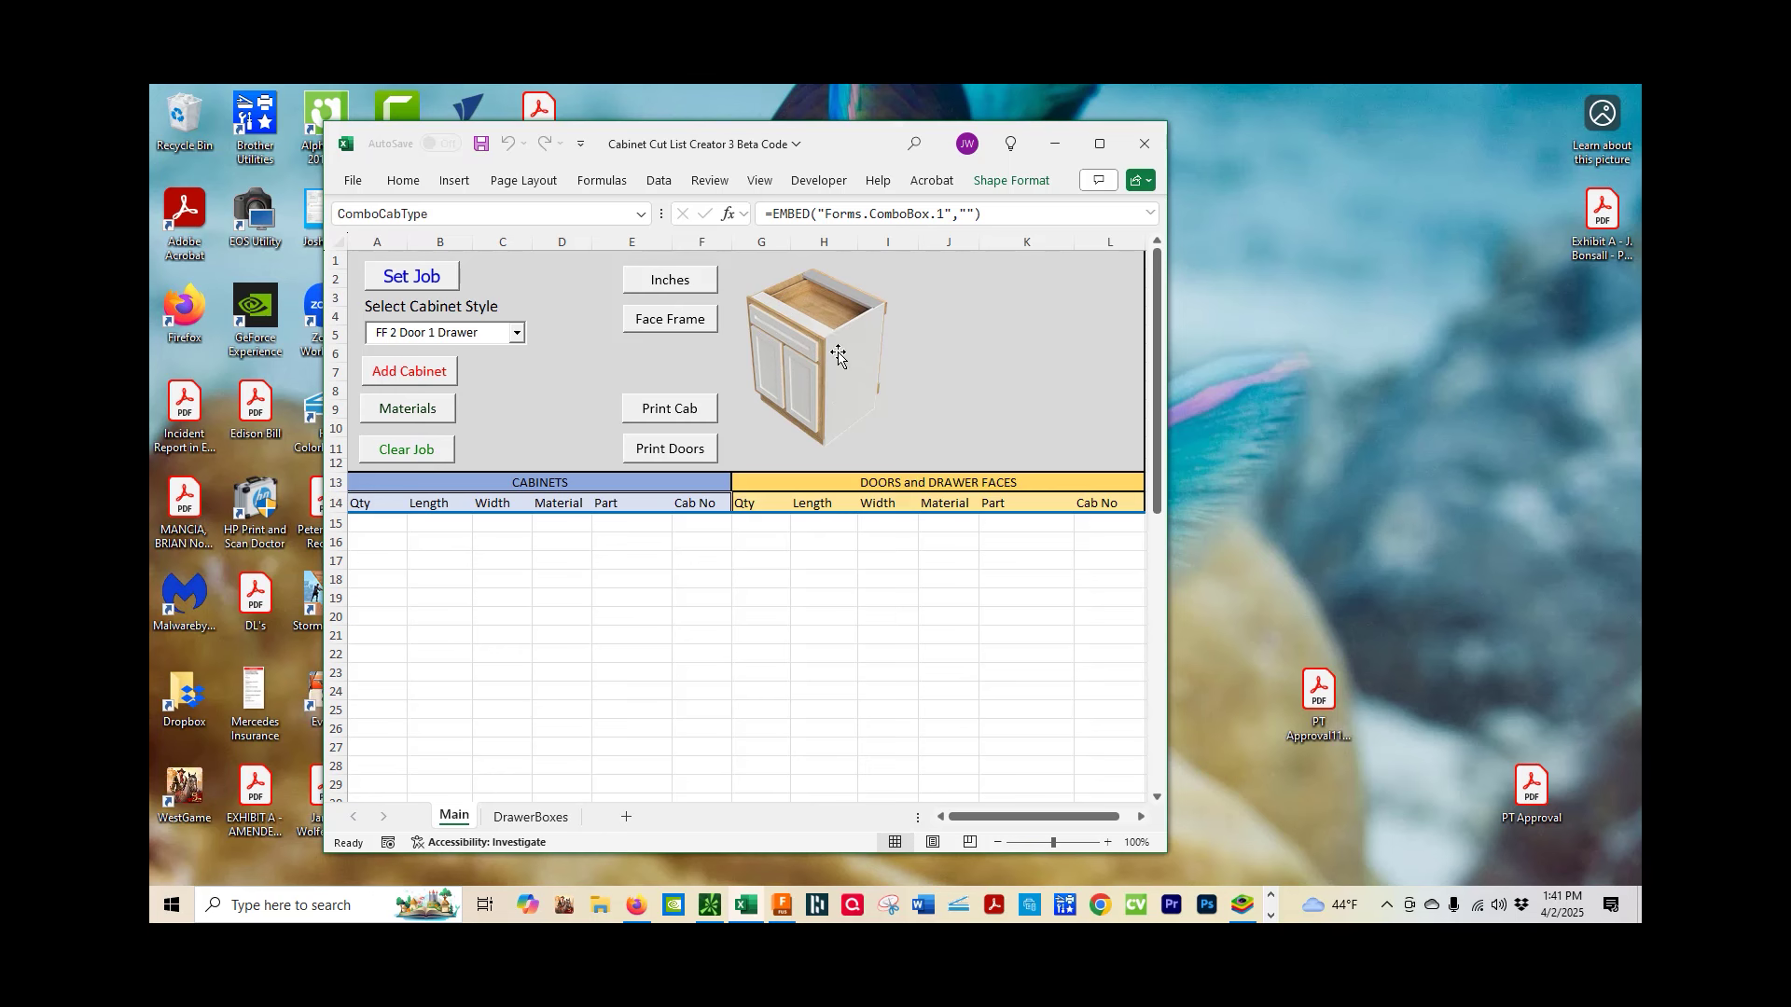
Switch the job units to millimeters and back to inches
left_click(671, 280)
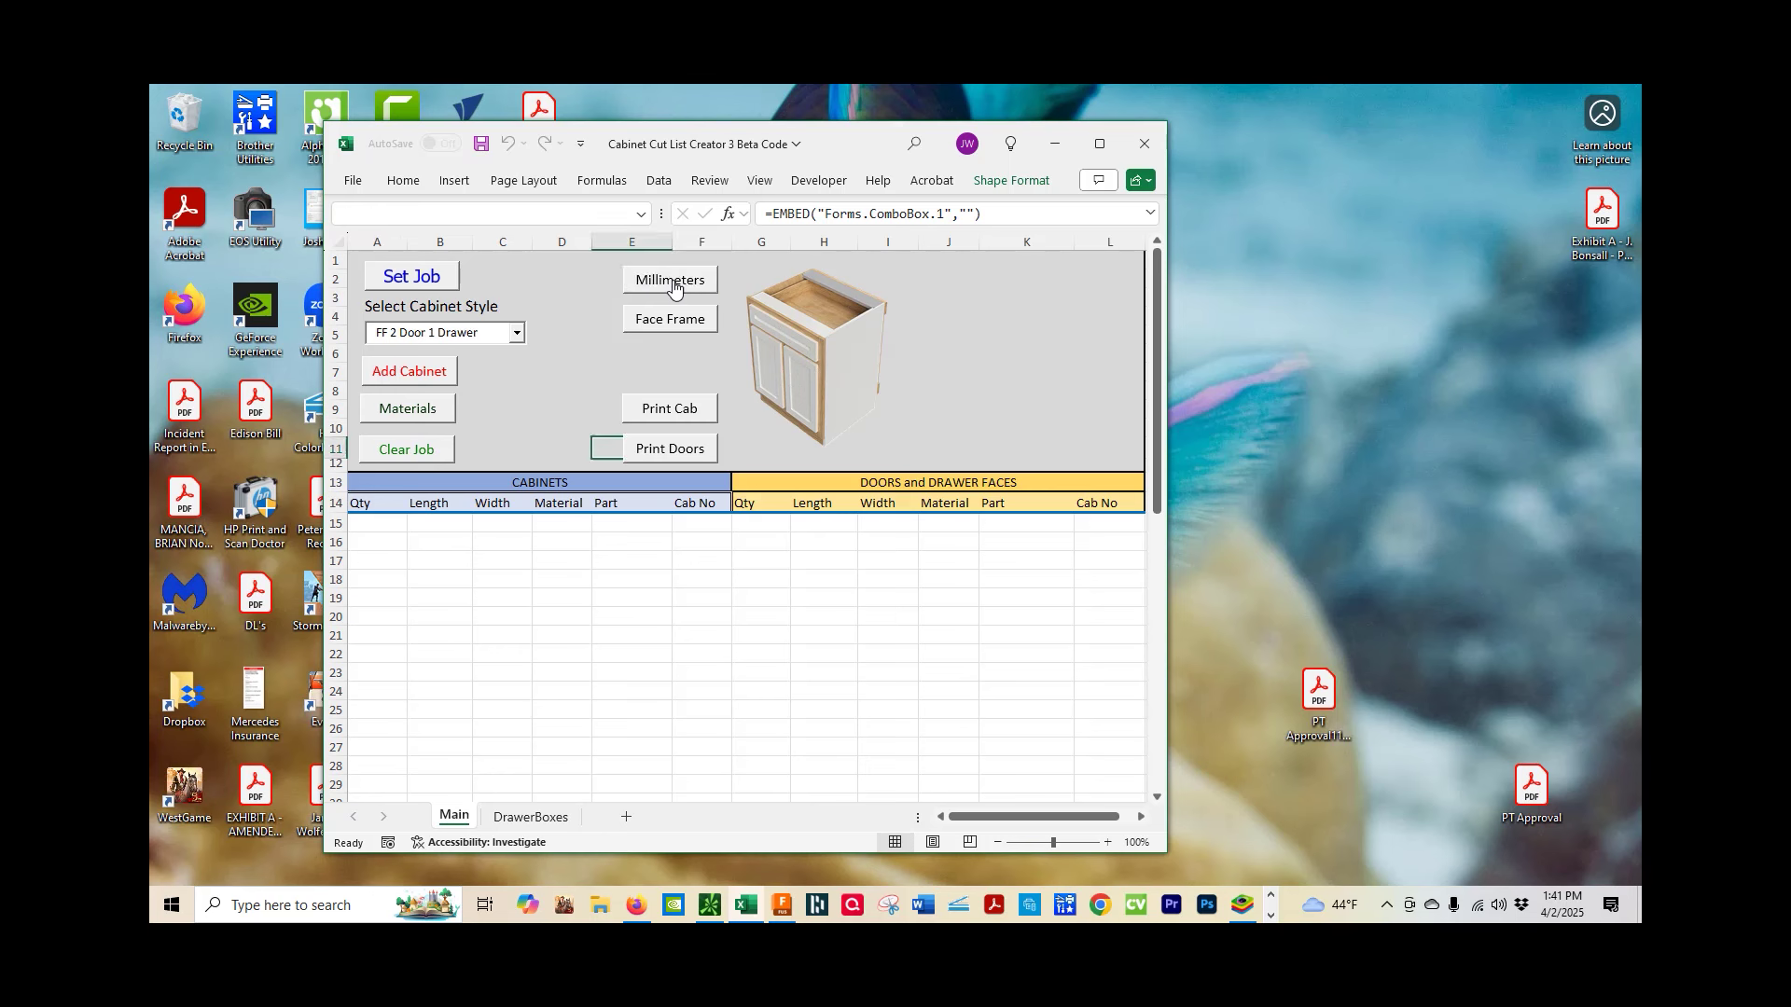
left_click(671, 280)
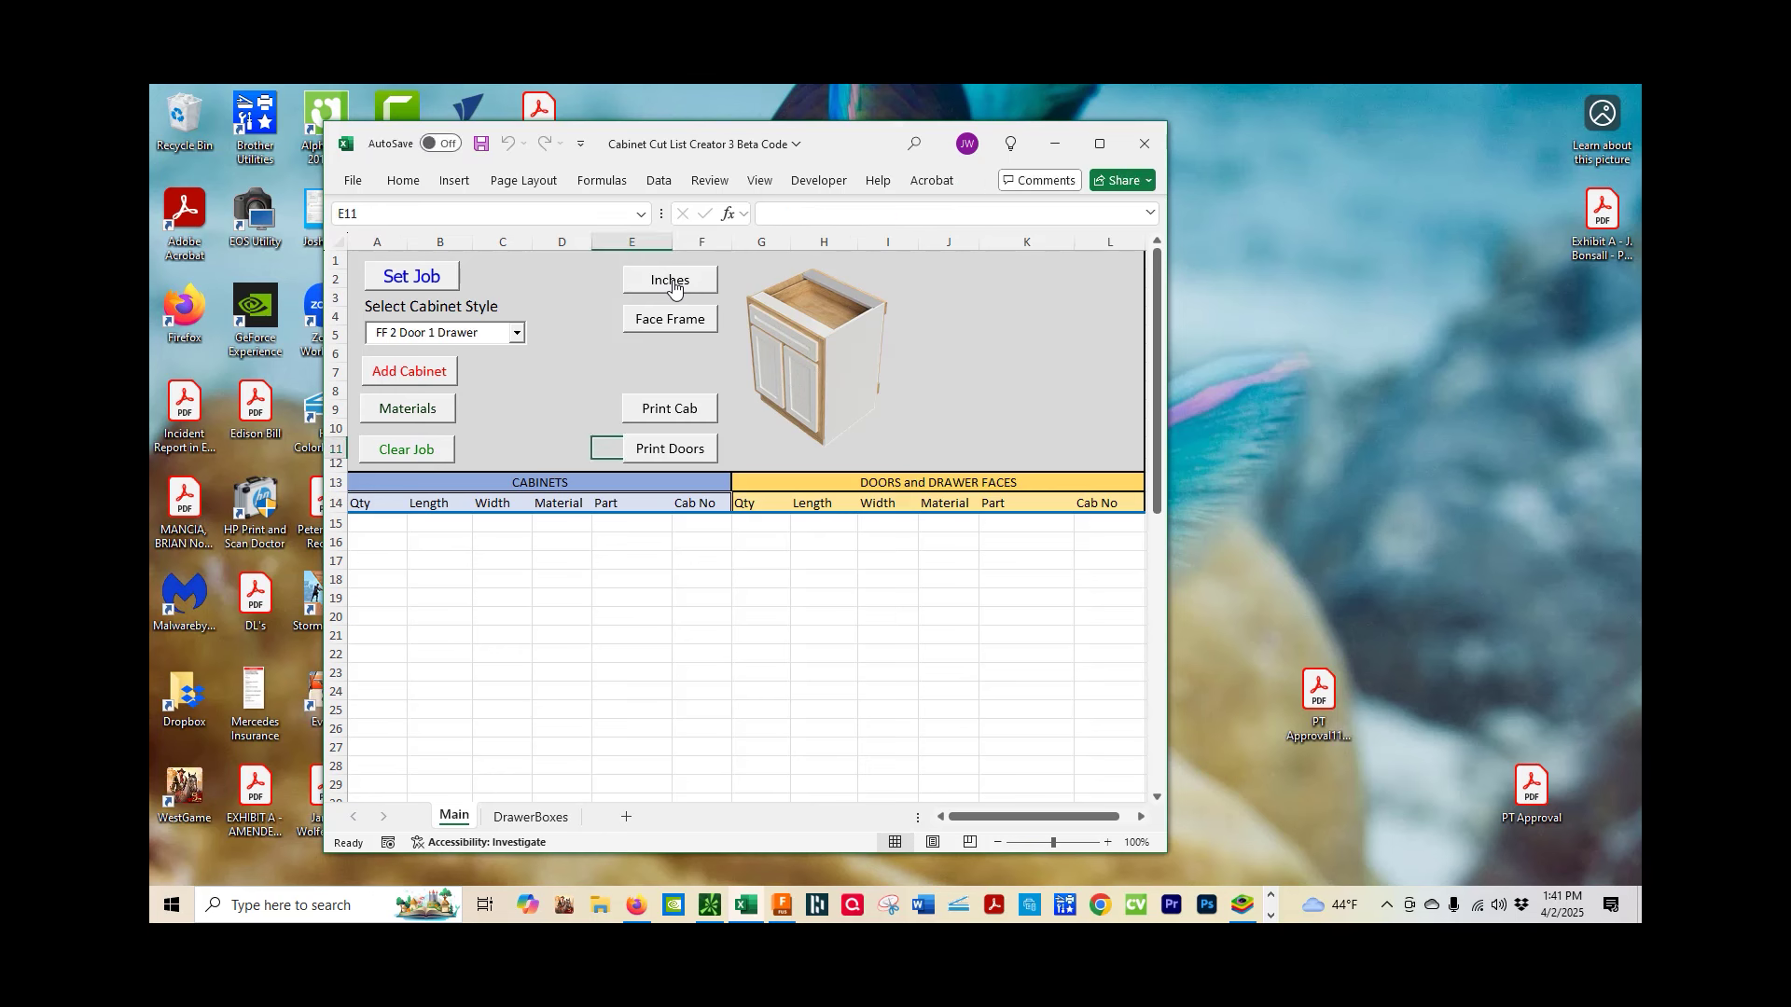
Open the job defaults and set the back material thickness to 3/4
left_click(413, 277)
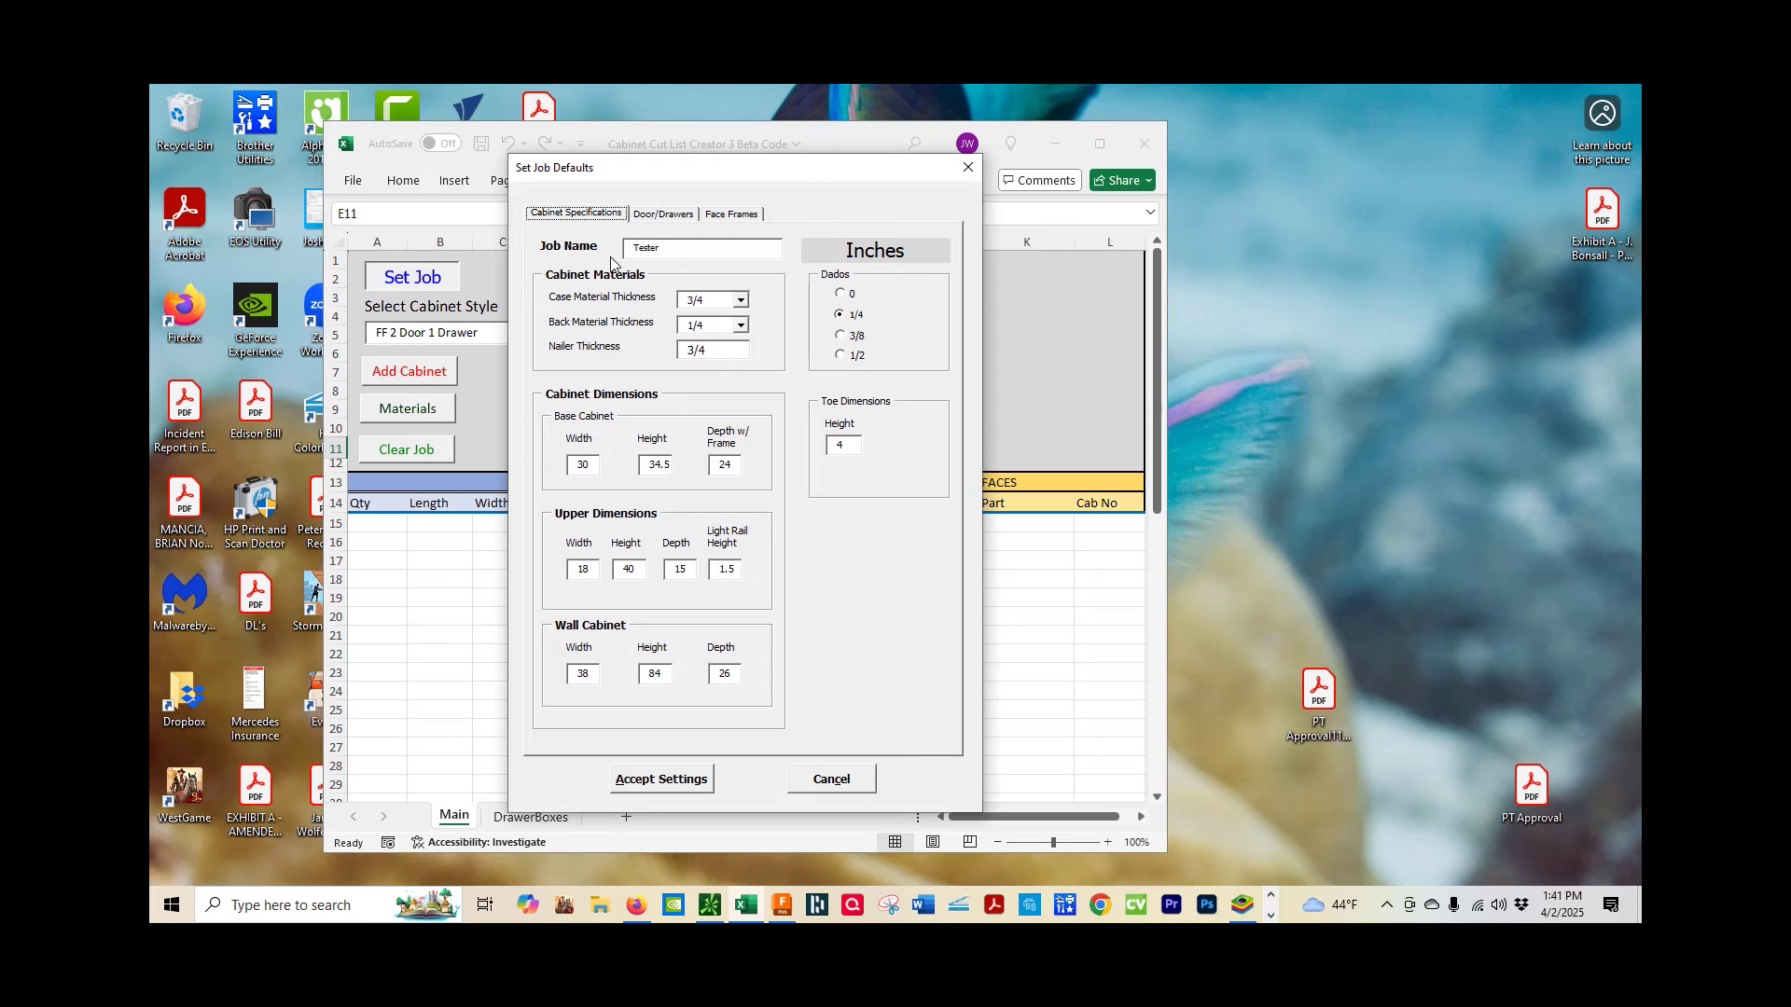
double_click(678, 250)
key("Tab")
left_click(741, 326)
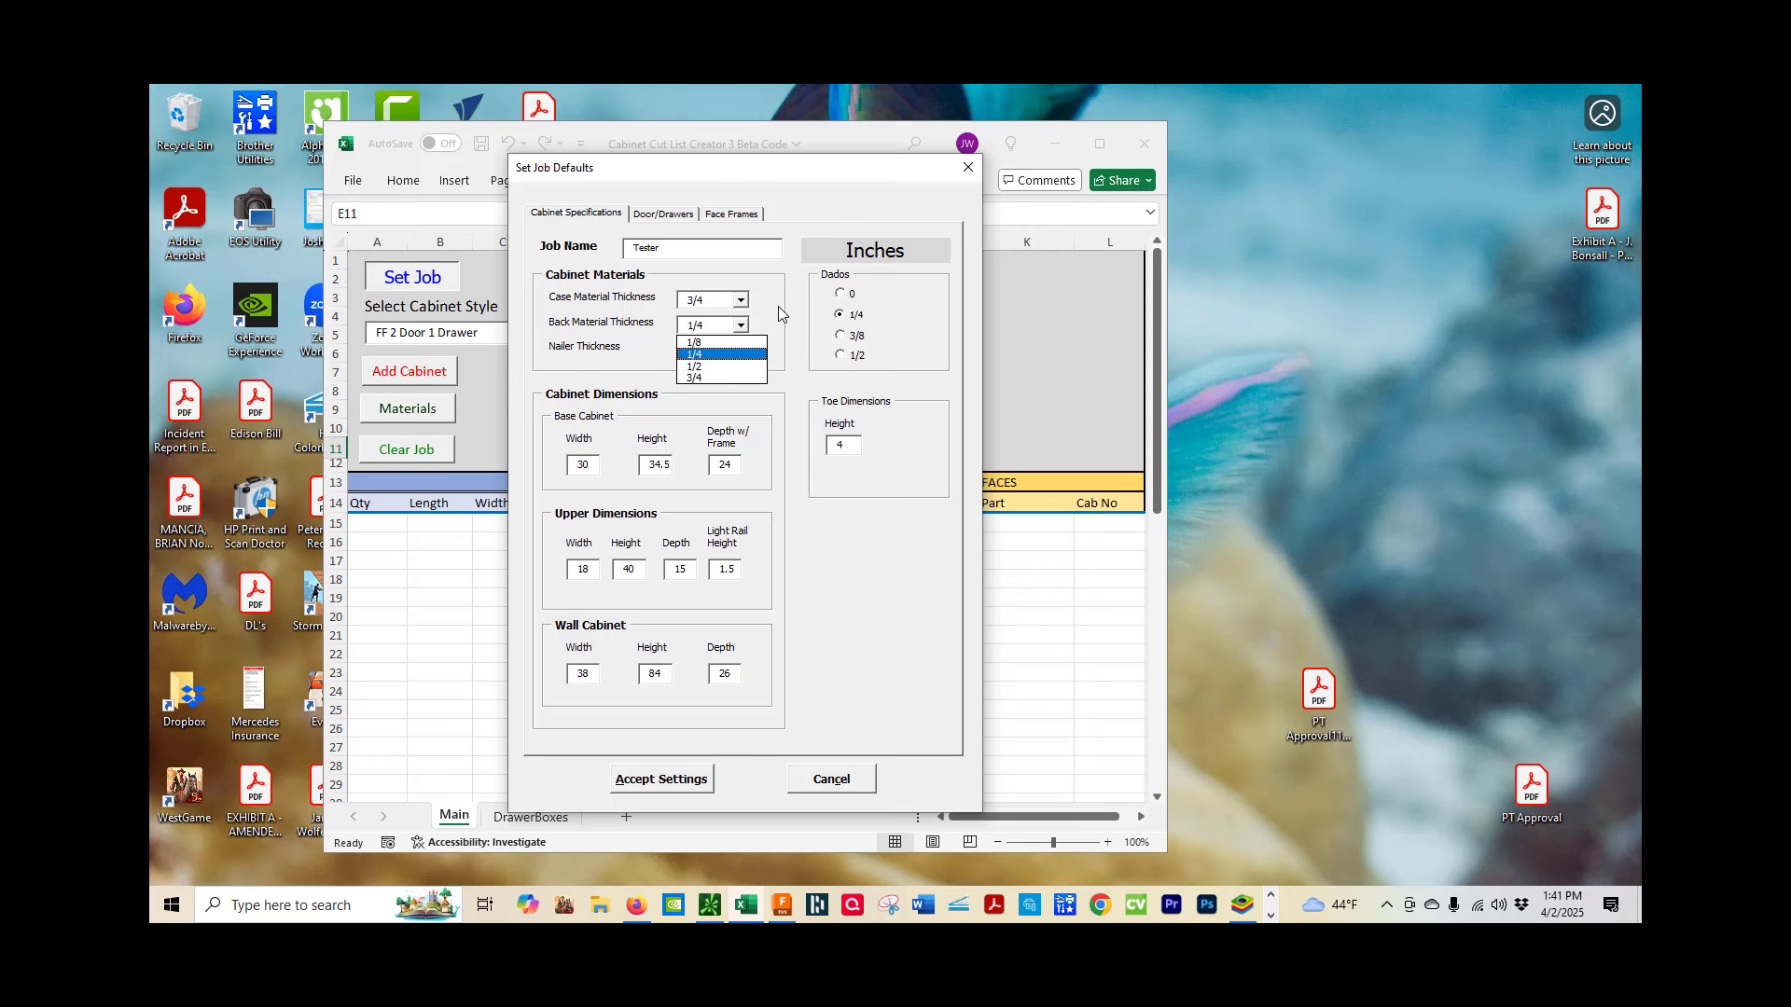
left_click(707, 366)
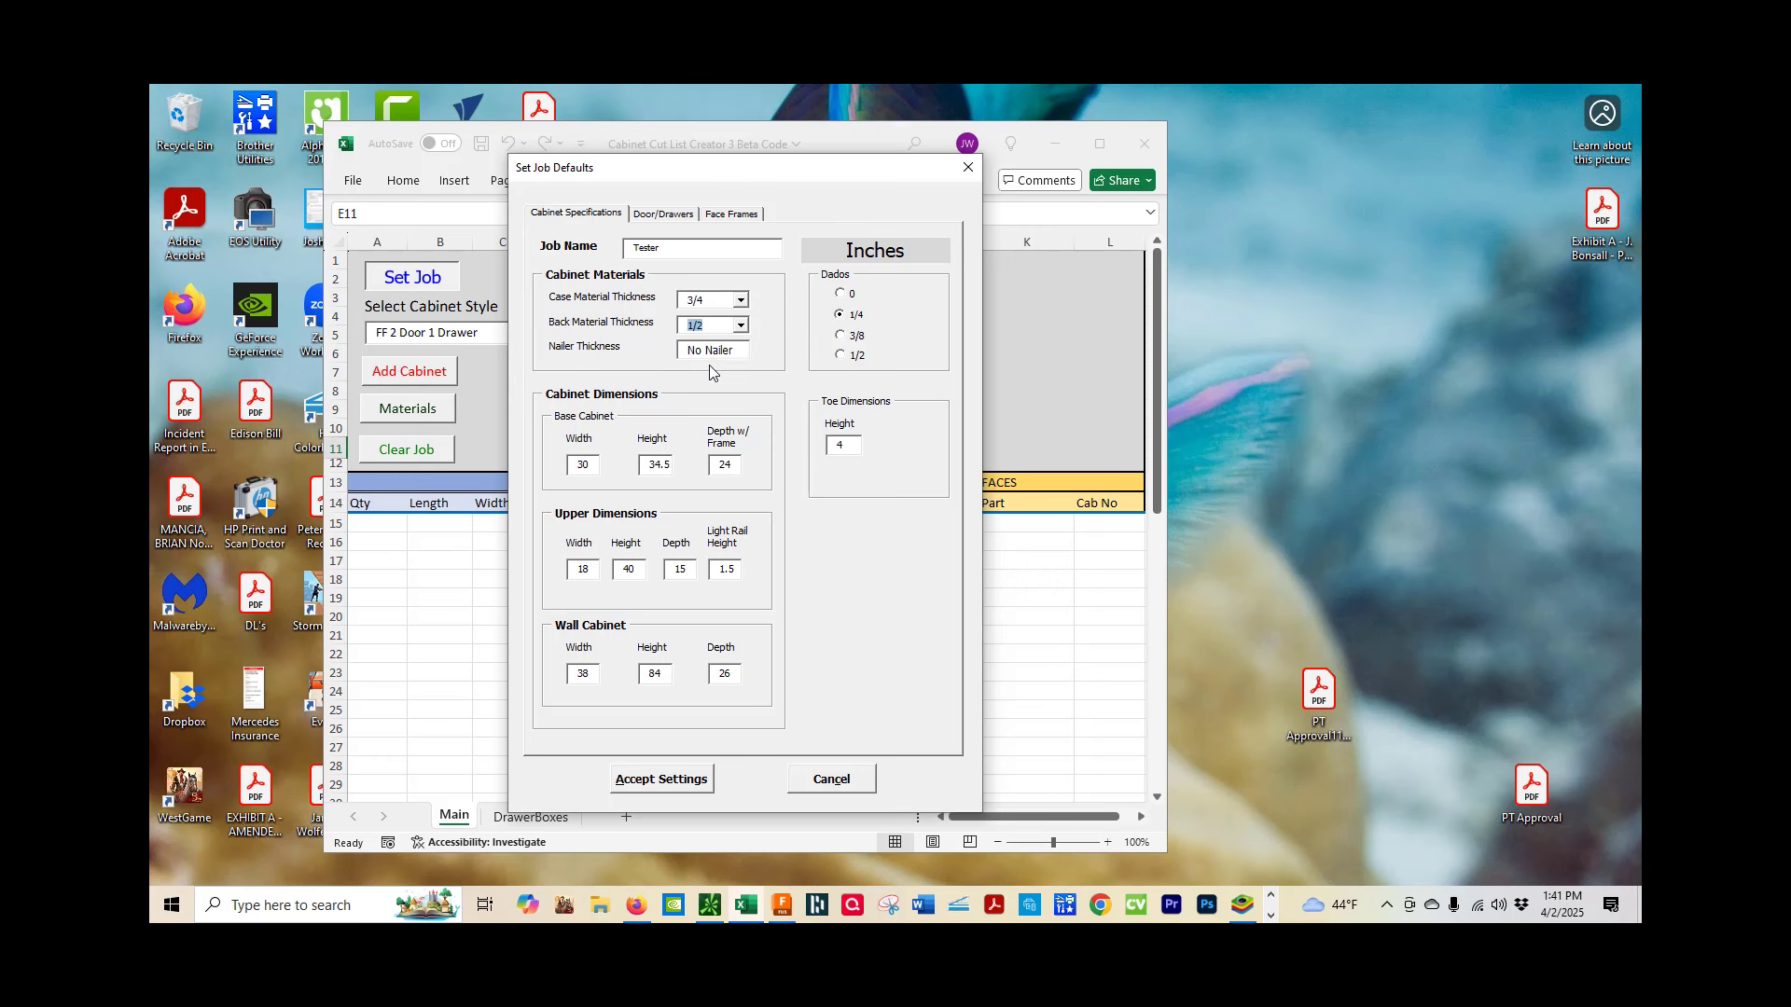
left_click(741, 326)
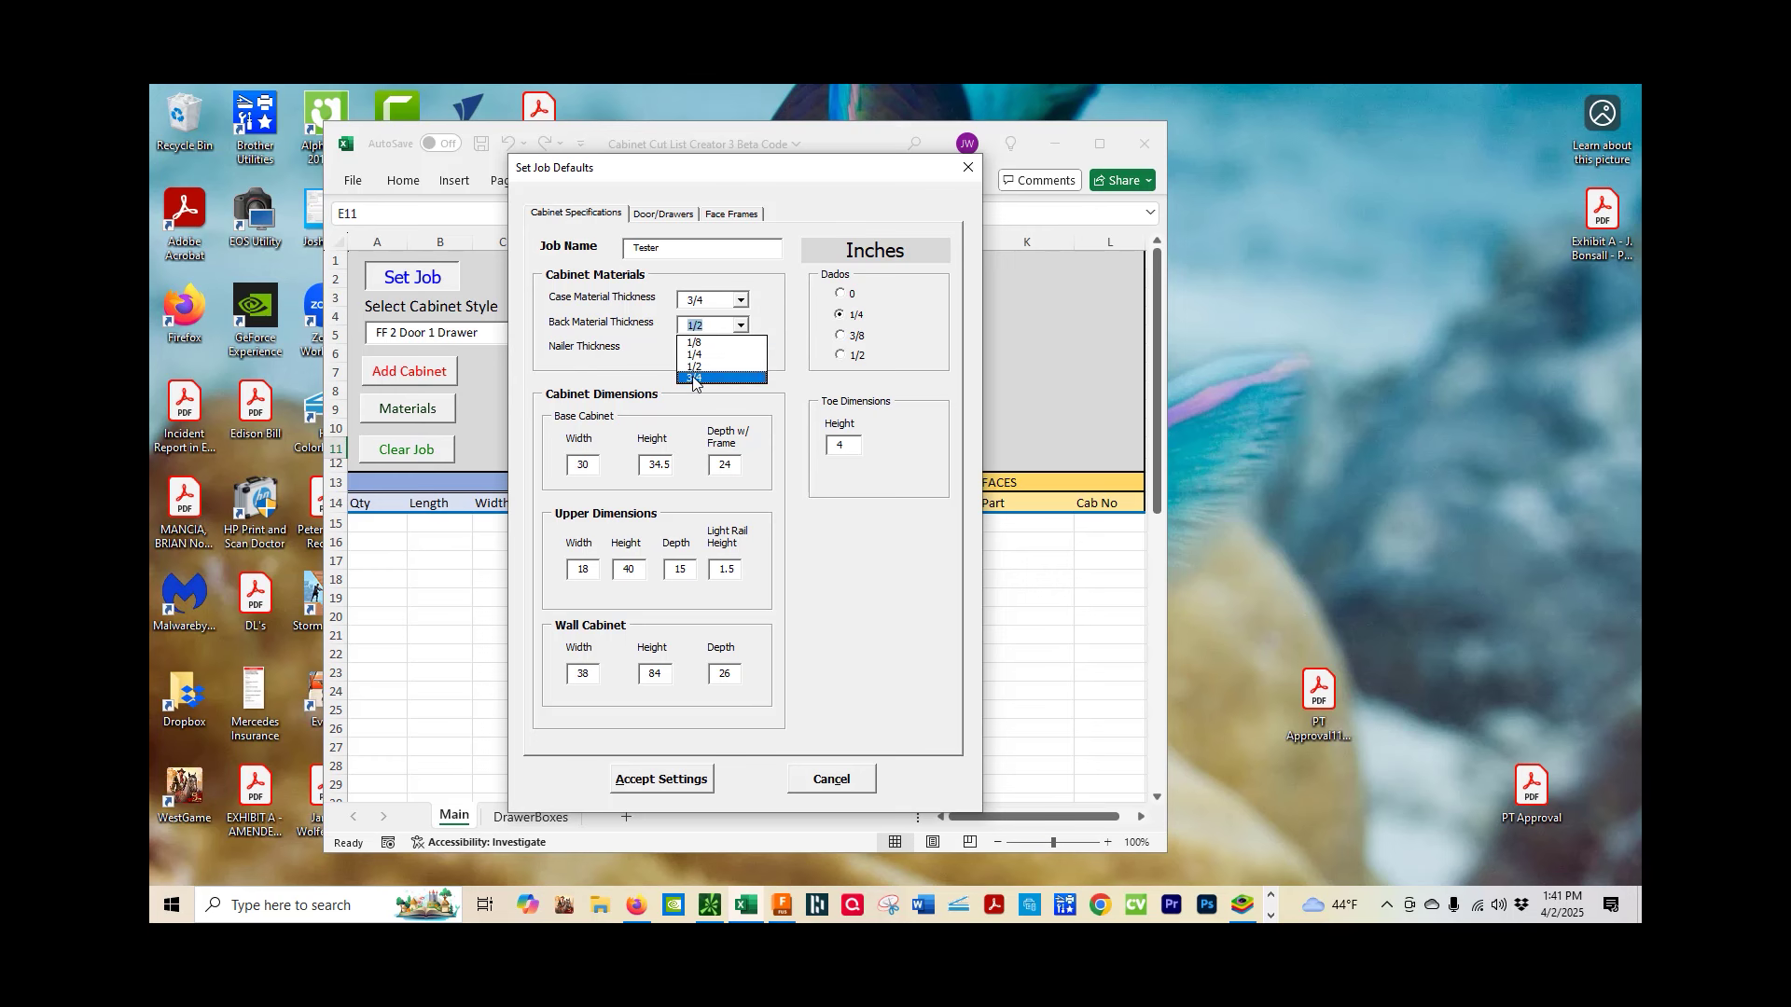
left_click(694, 378)
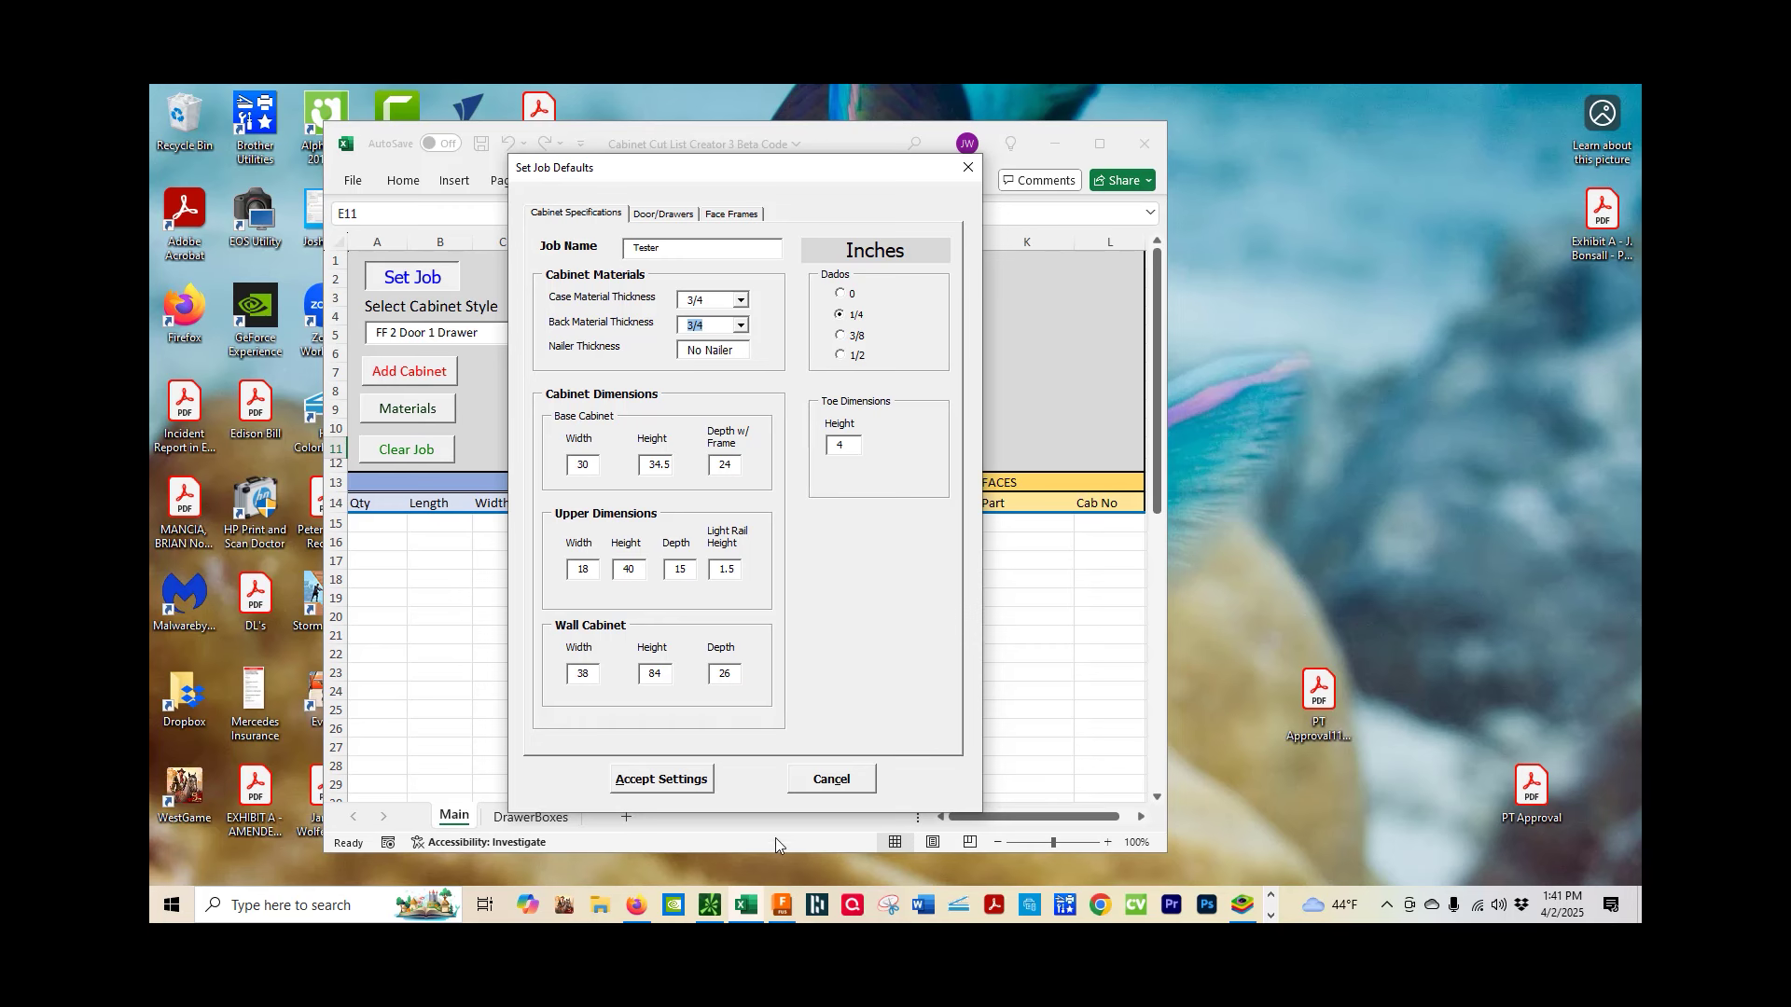
Switch to Autodesk Fusion, hide the Back Parts folder of the cabinet and show the Inset Back body instead
left_click(784, 912)
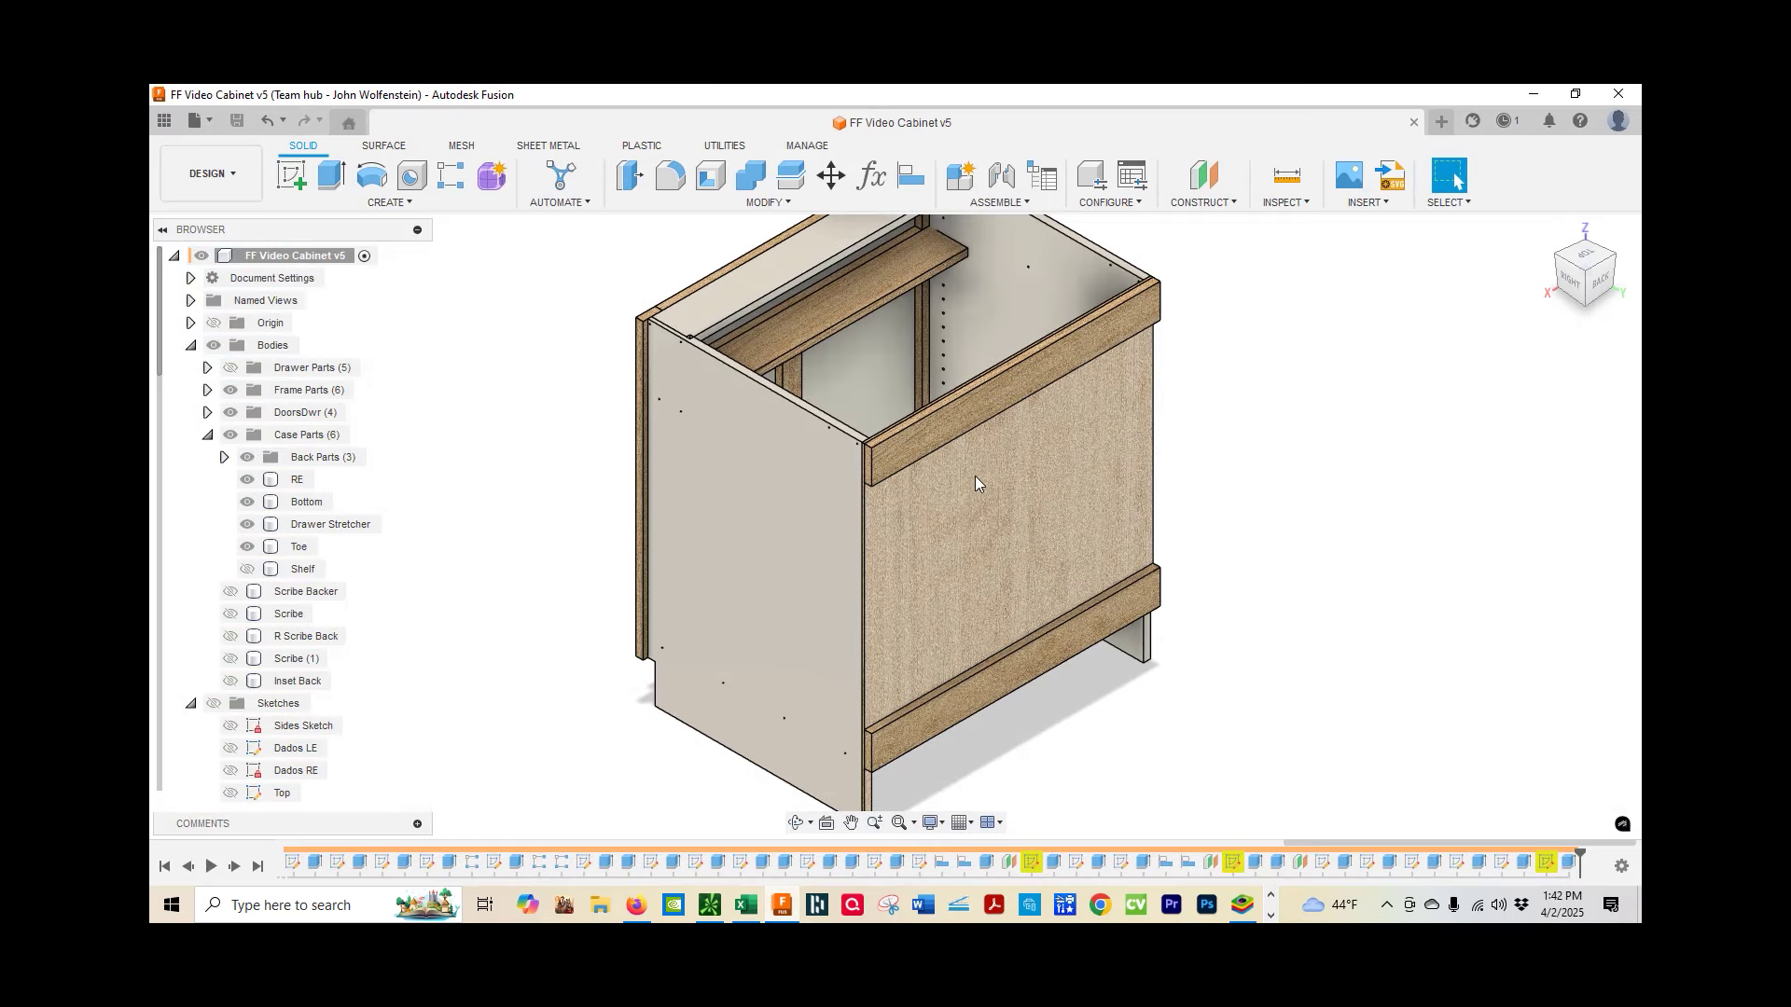
middle_click_drag(1034, 407, 914, 395)
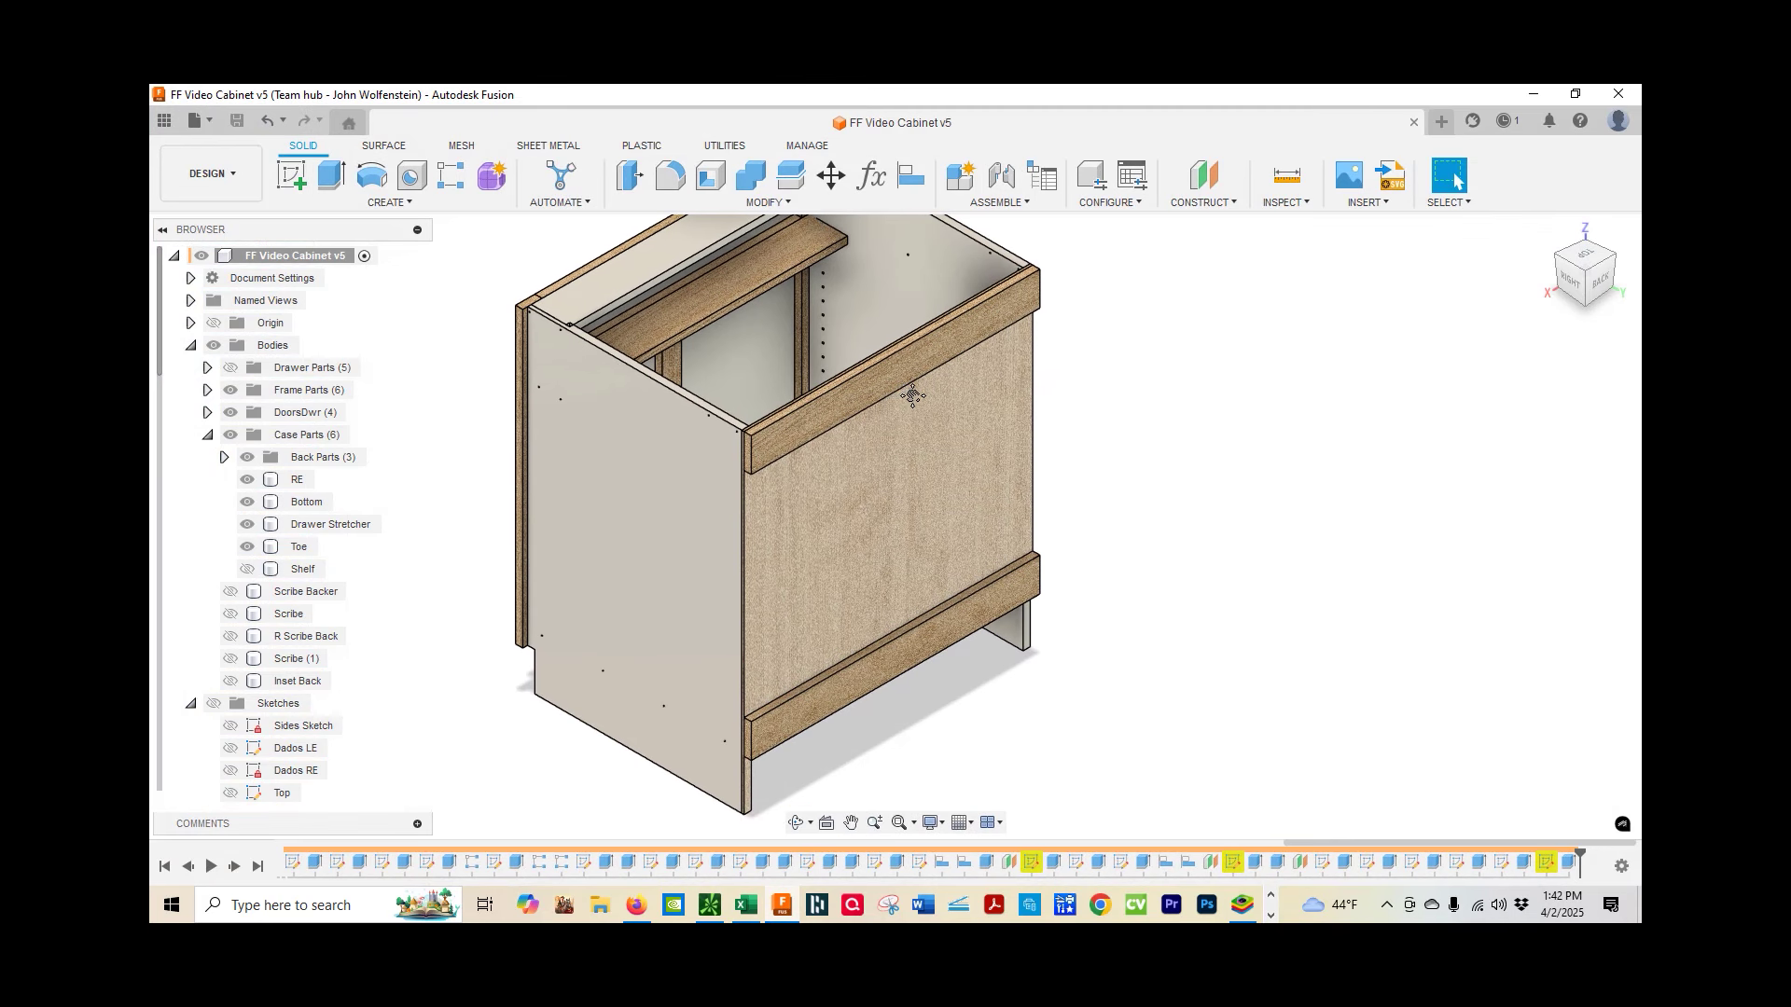
scroll(916, 444, "up", 2)
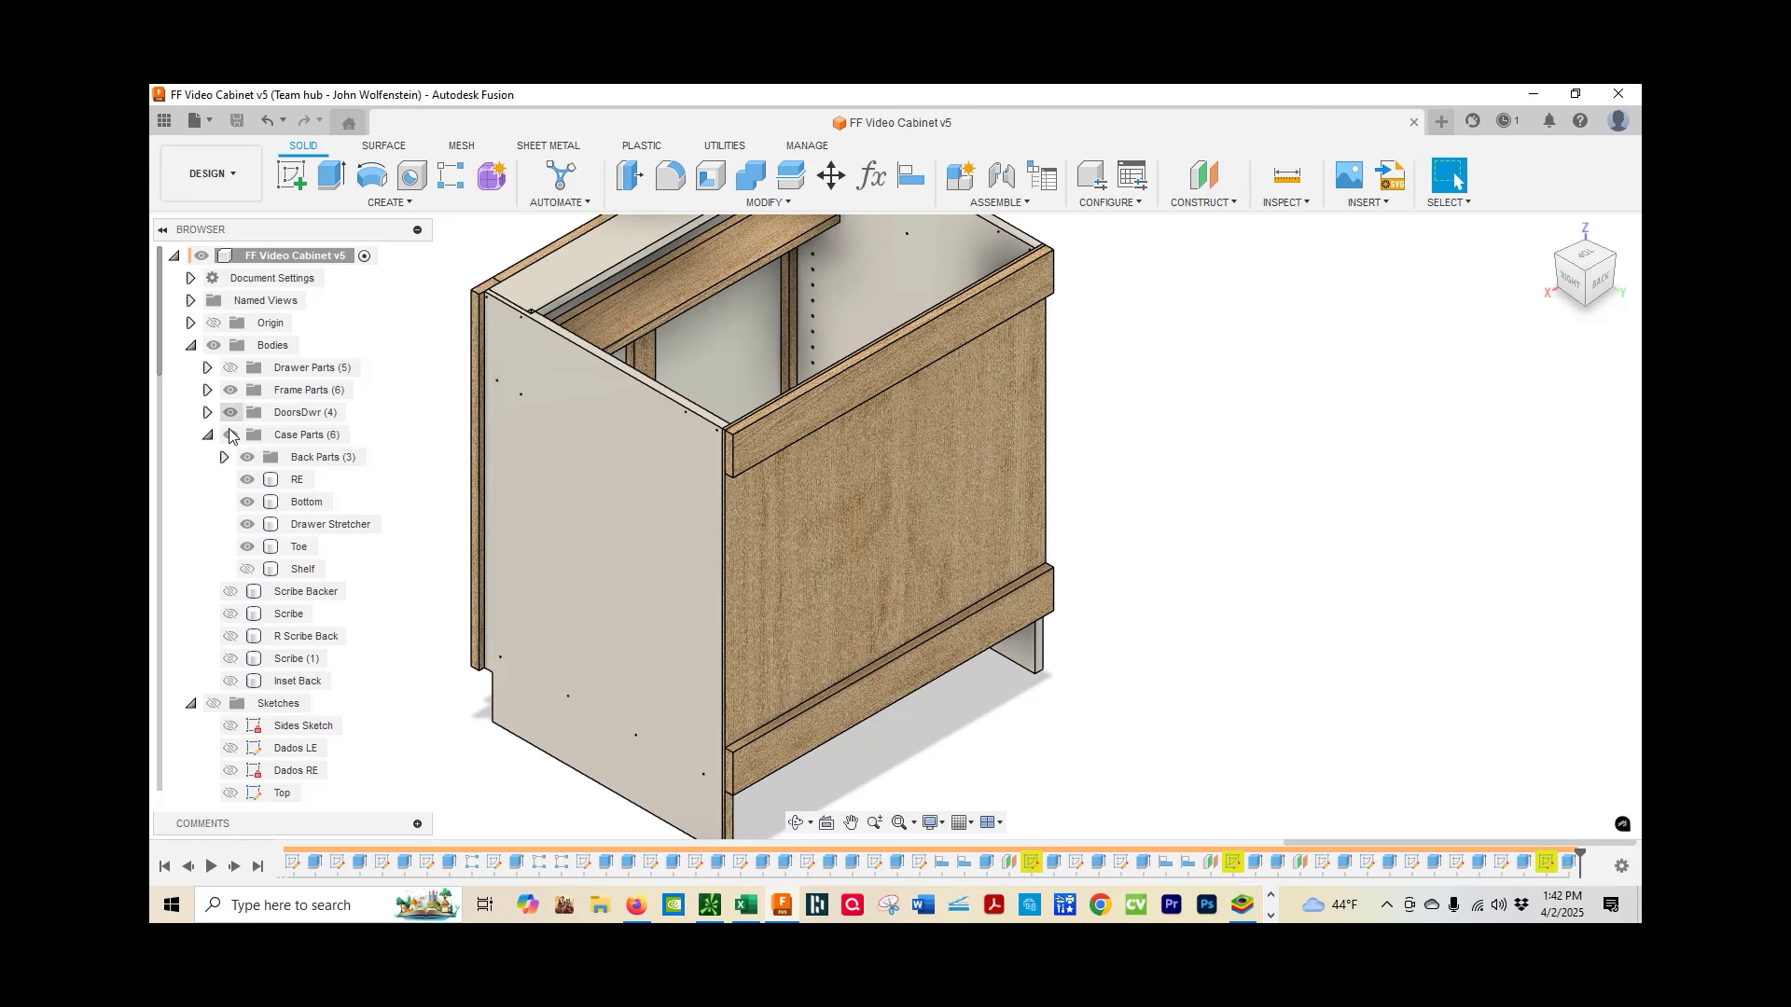
left_click(254, 457)
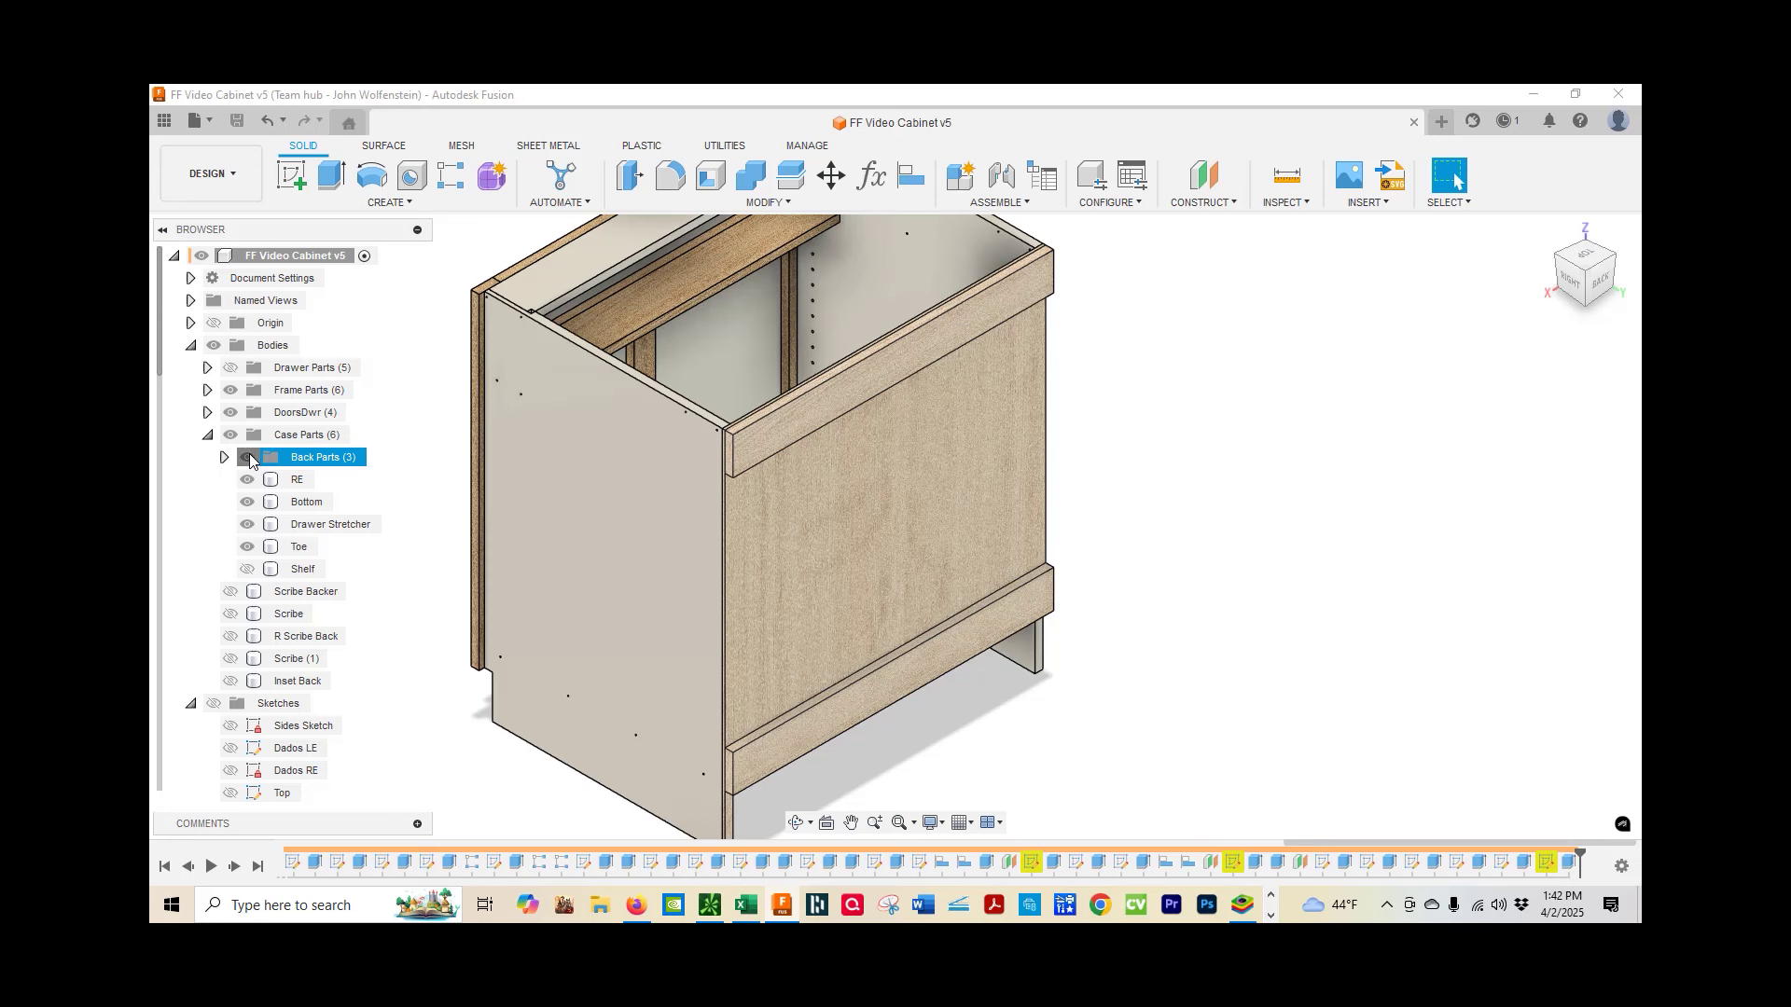
left_click(247, 457)
left_click(230, 681)
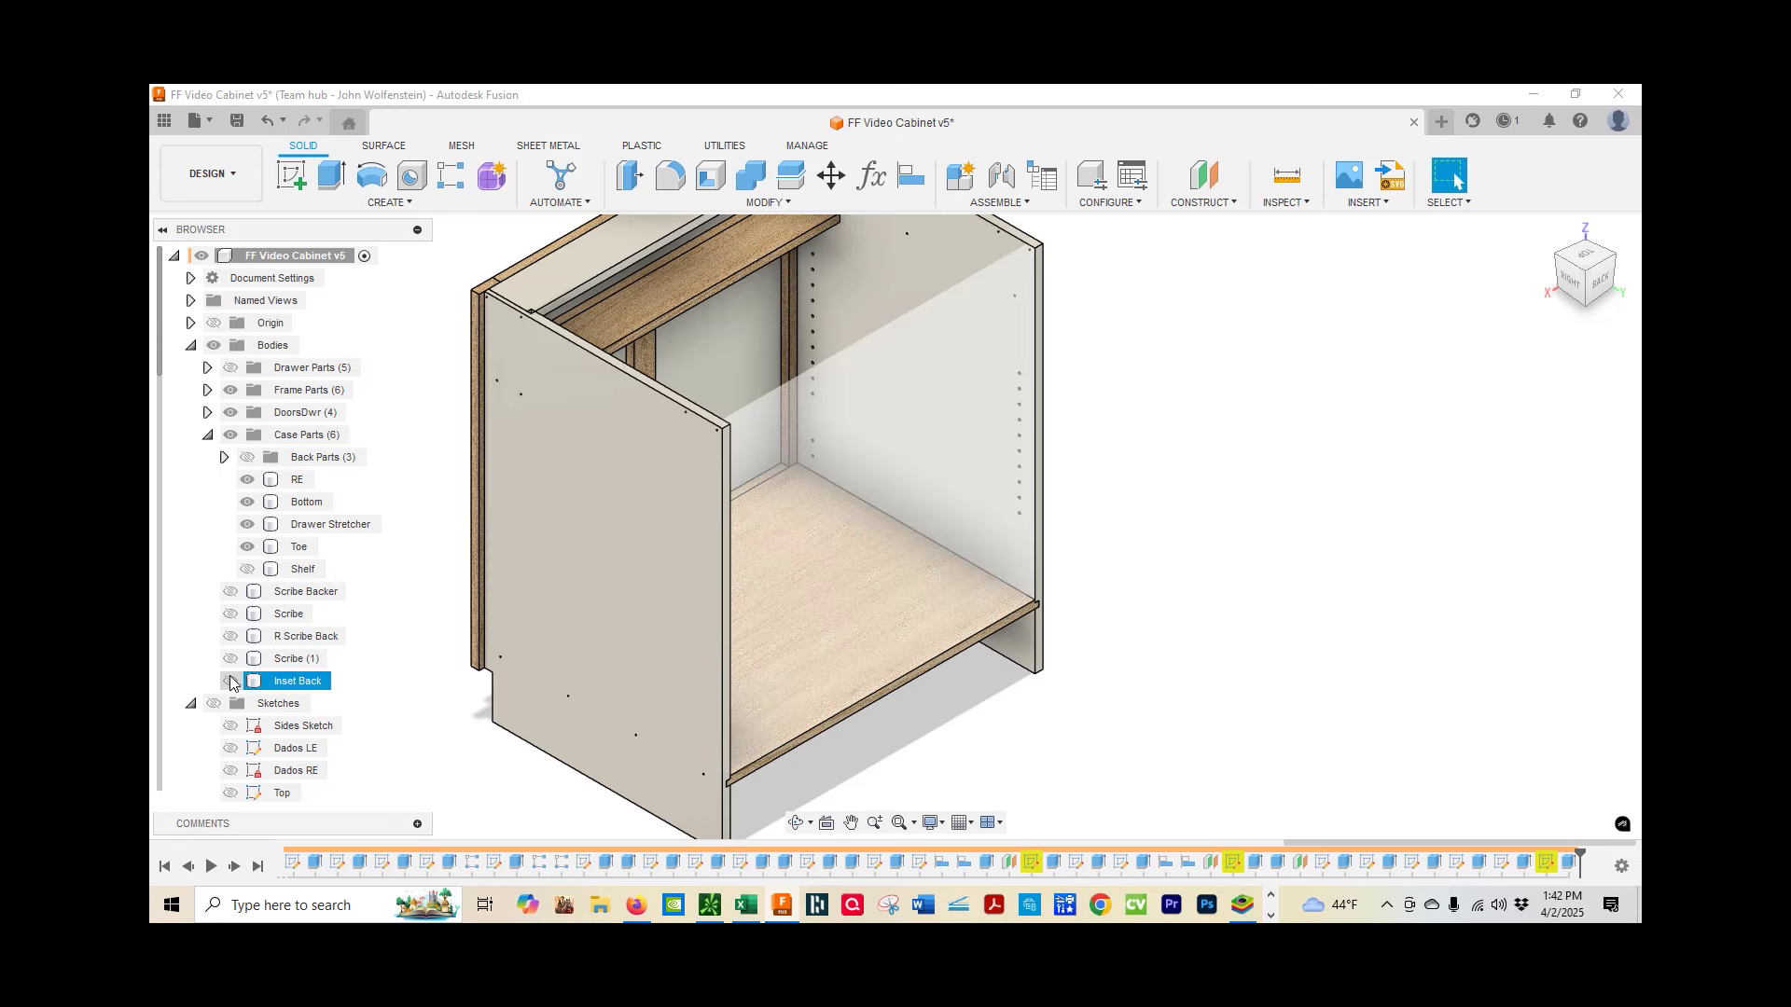
Examine the rear corner where the inset back meets the cabinet's side panel
scroll(793, 451, "up", 3)
scroll(793, 451, "up", 2)
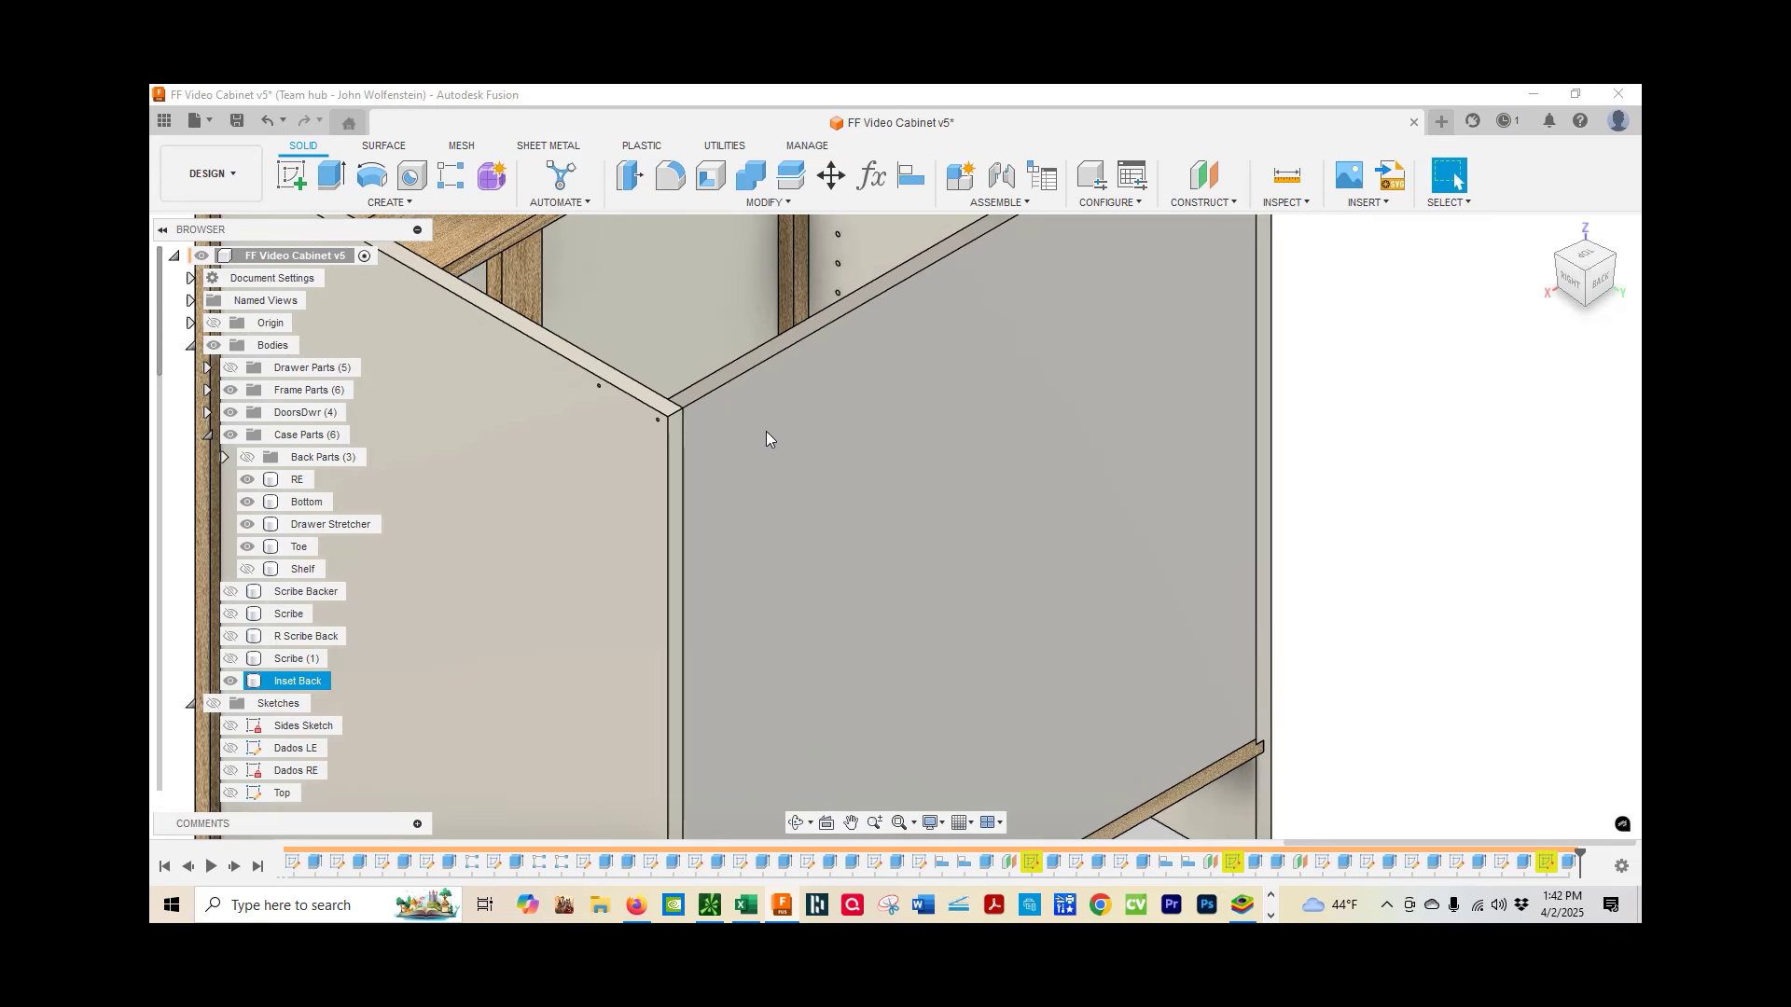
left_click(764, 431)
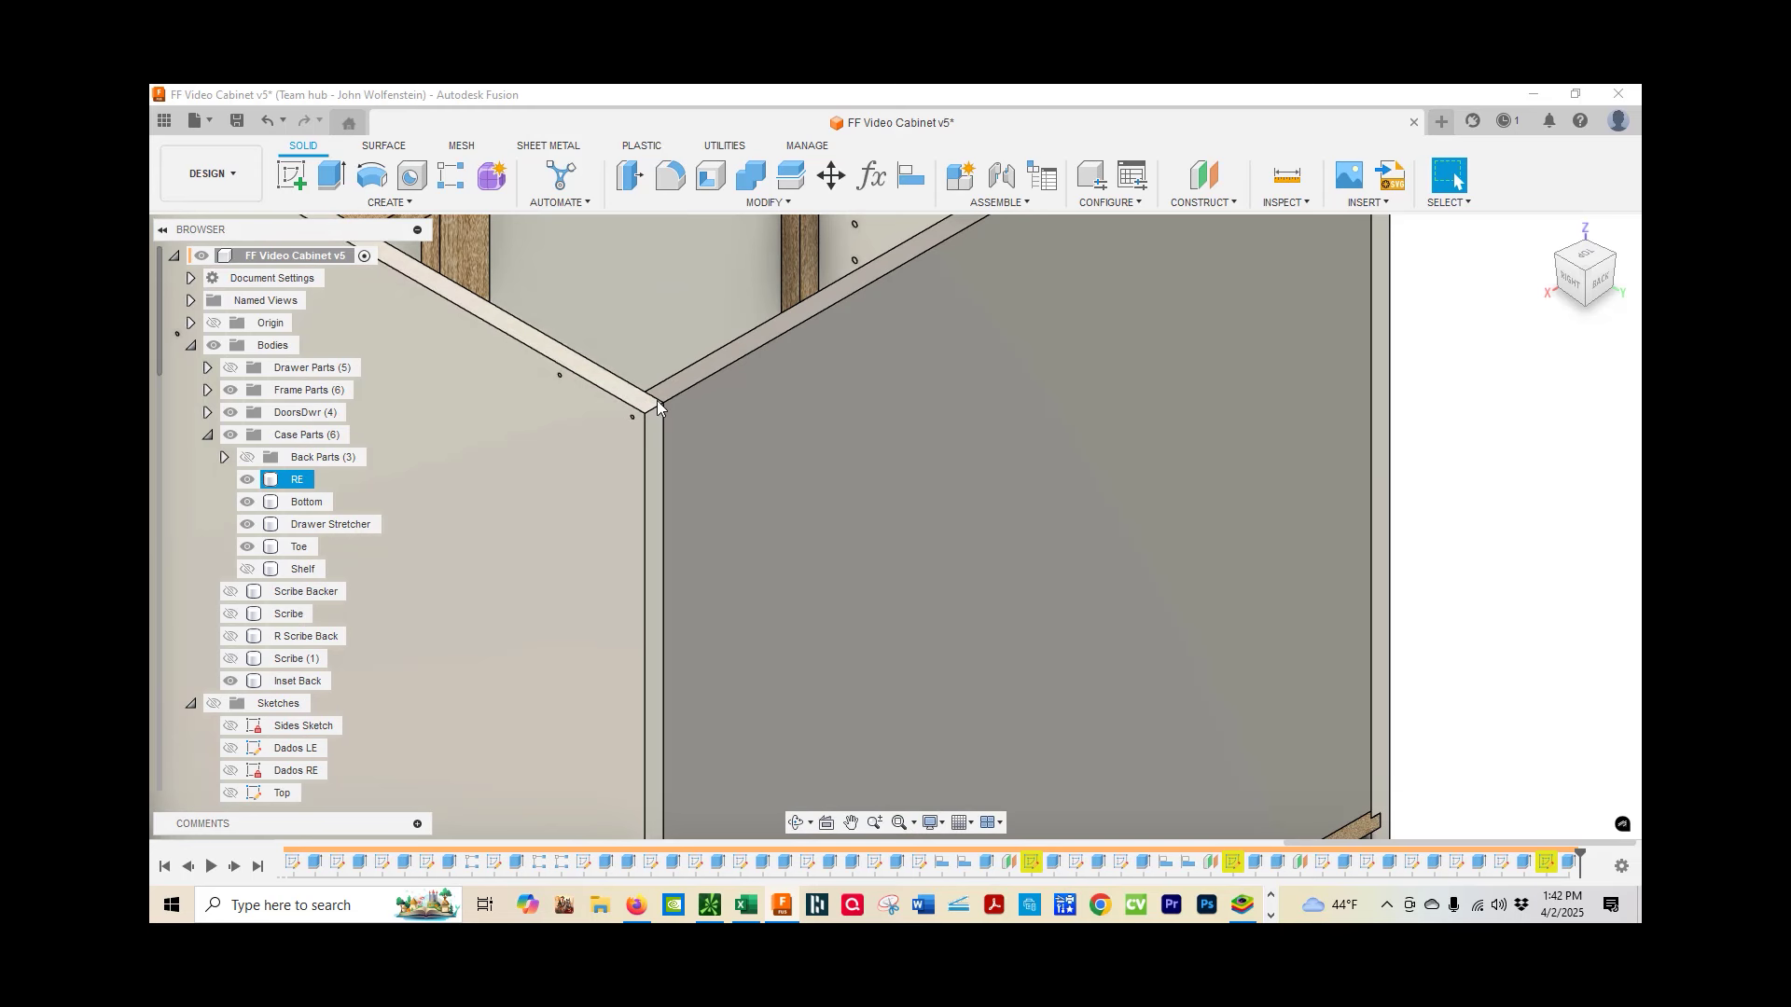
left_click(680, 382)
scroll(727, 456, "down", 5)
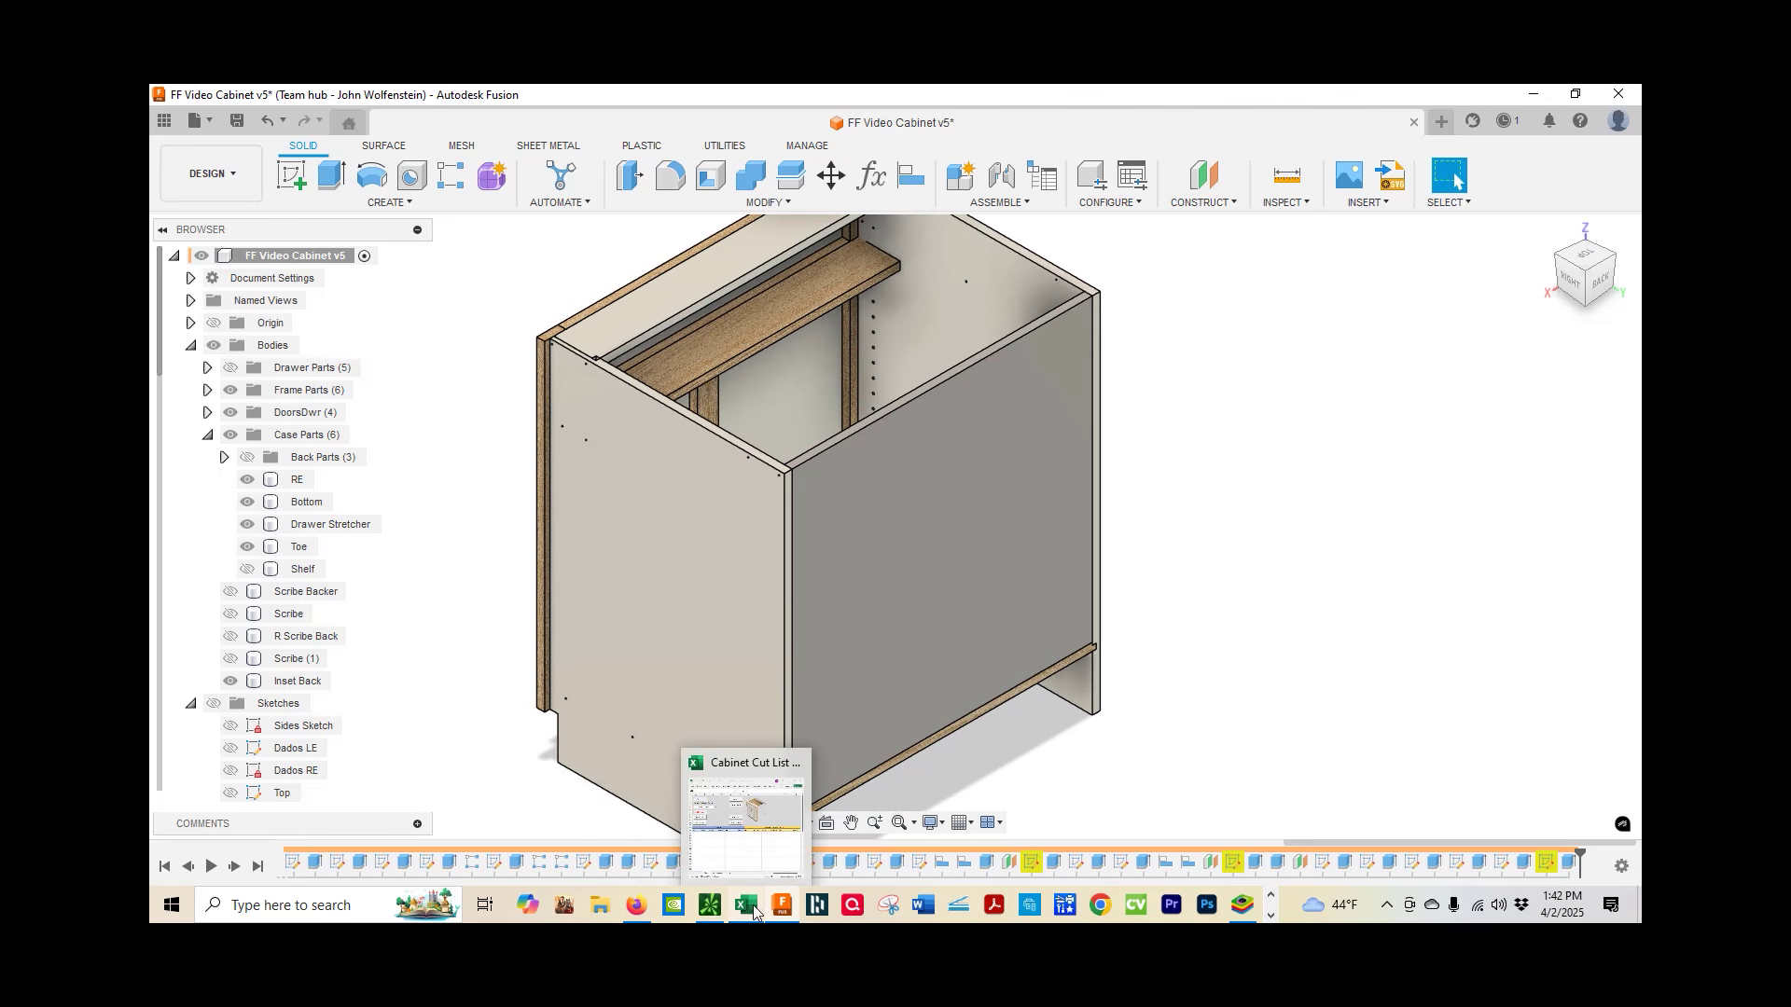
Return to the job defaults in Excel and set the top drawer opening height to 5.25 in the drawer specifications
mouse_move(719, 912)
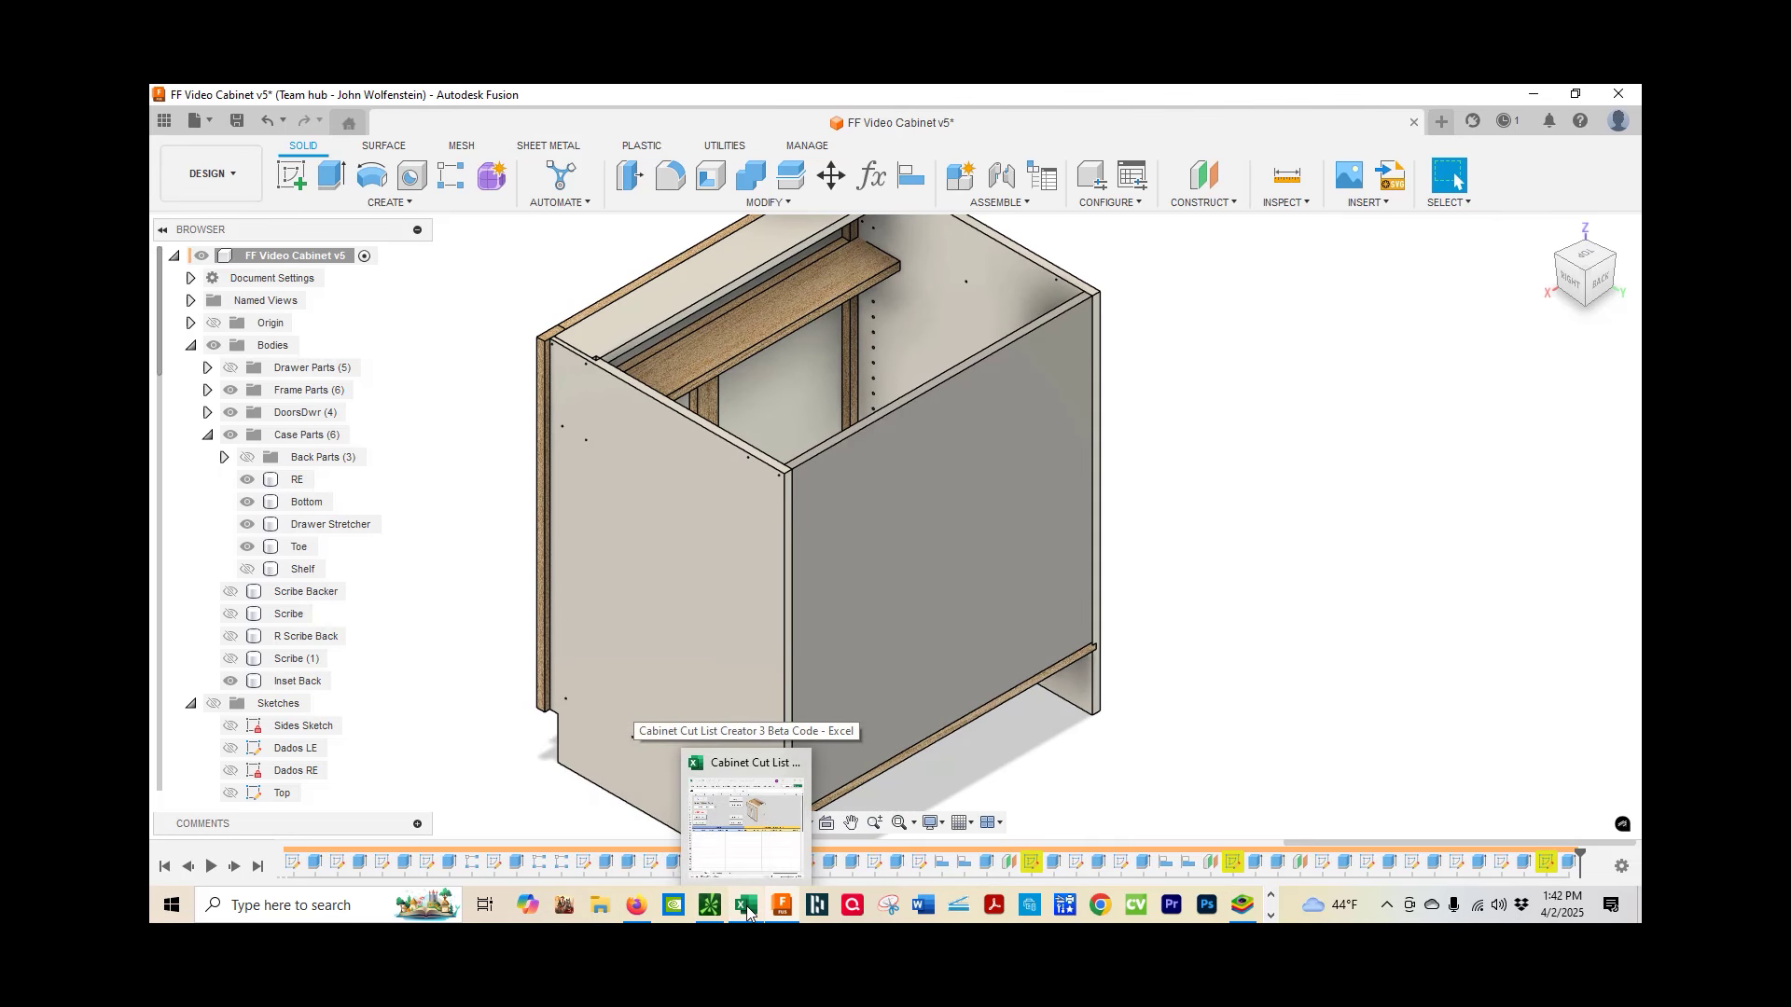
left_click(746, 909)
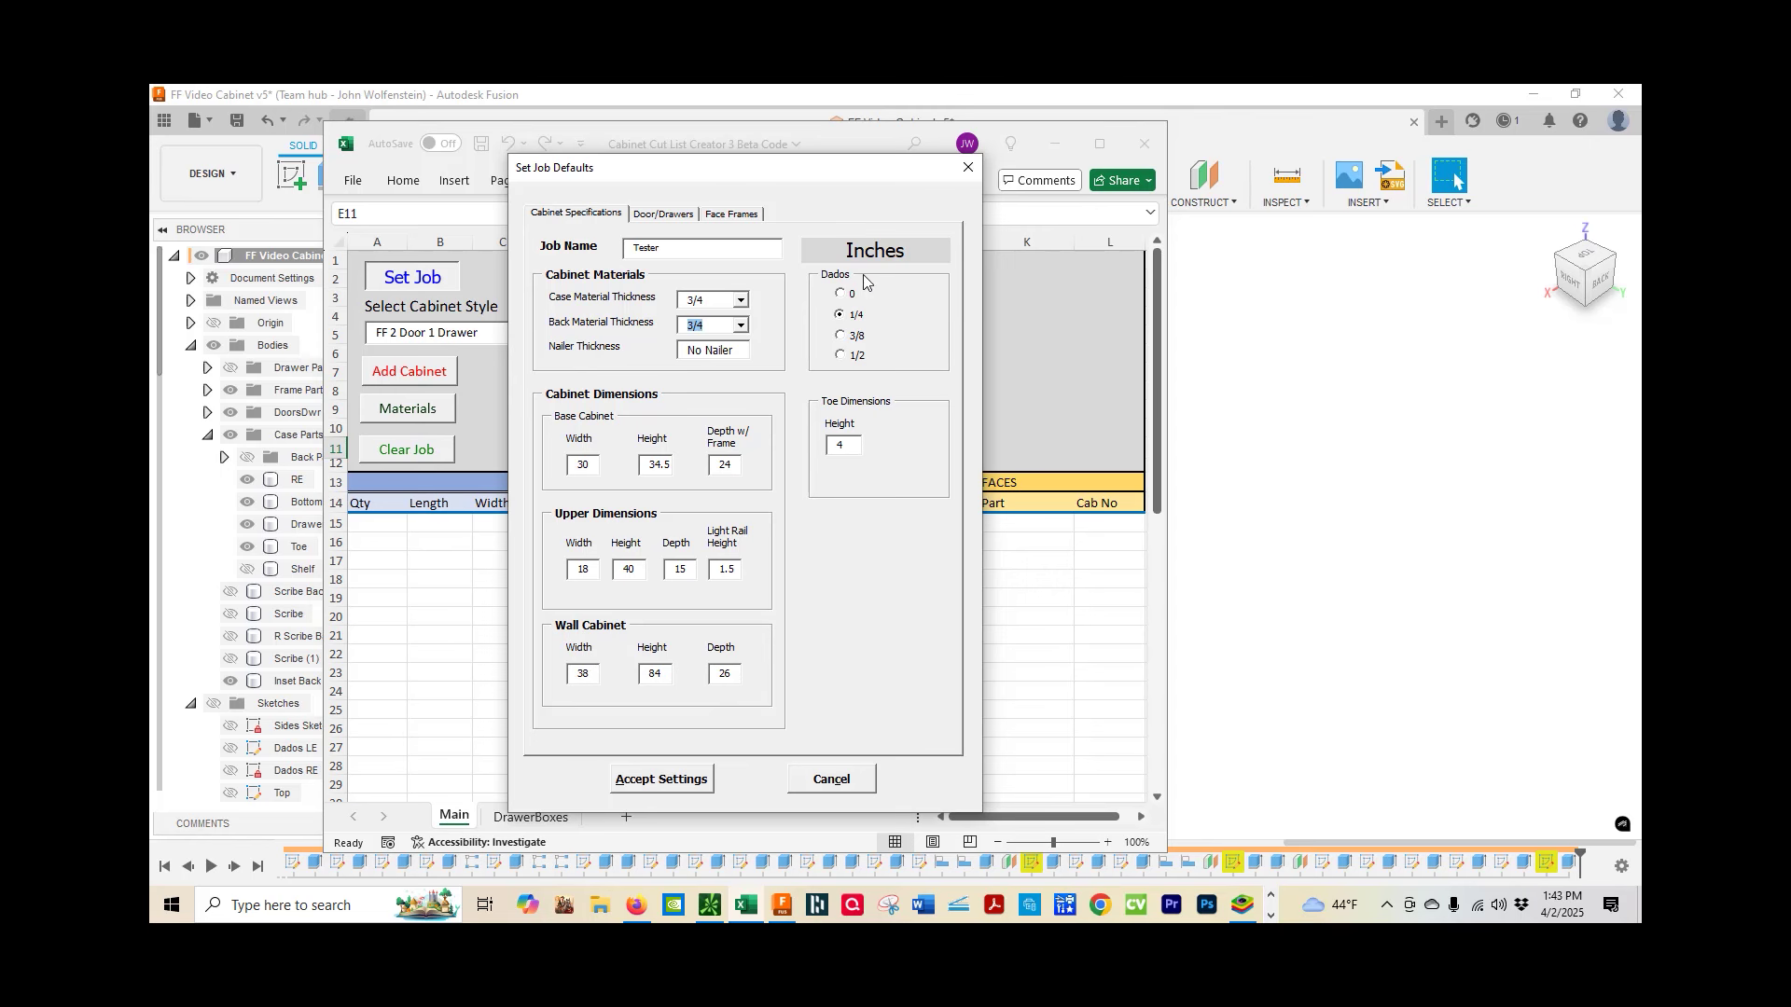
left_click(657, 216)
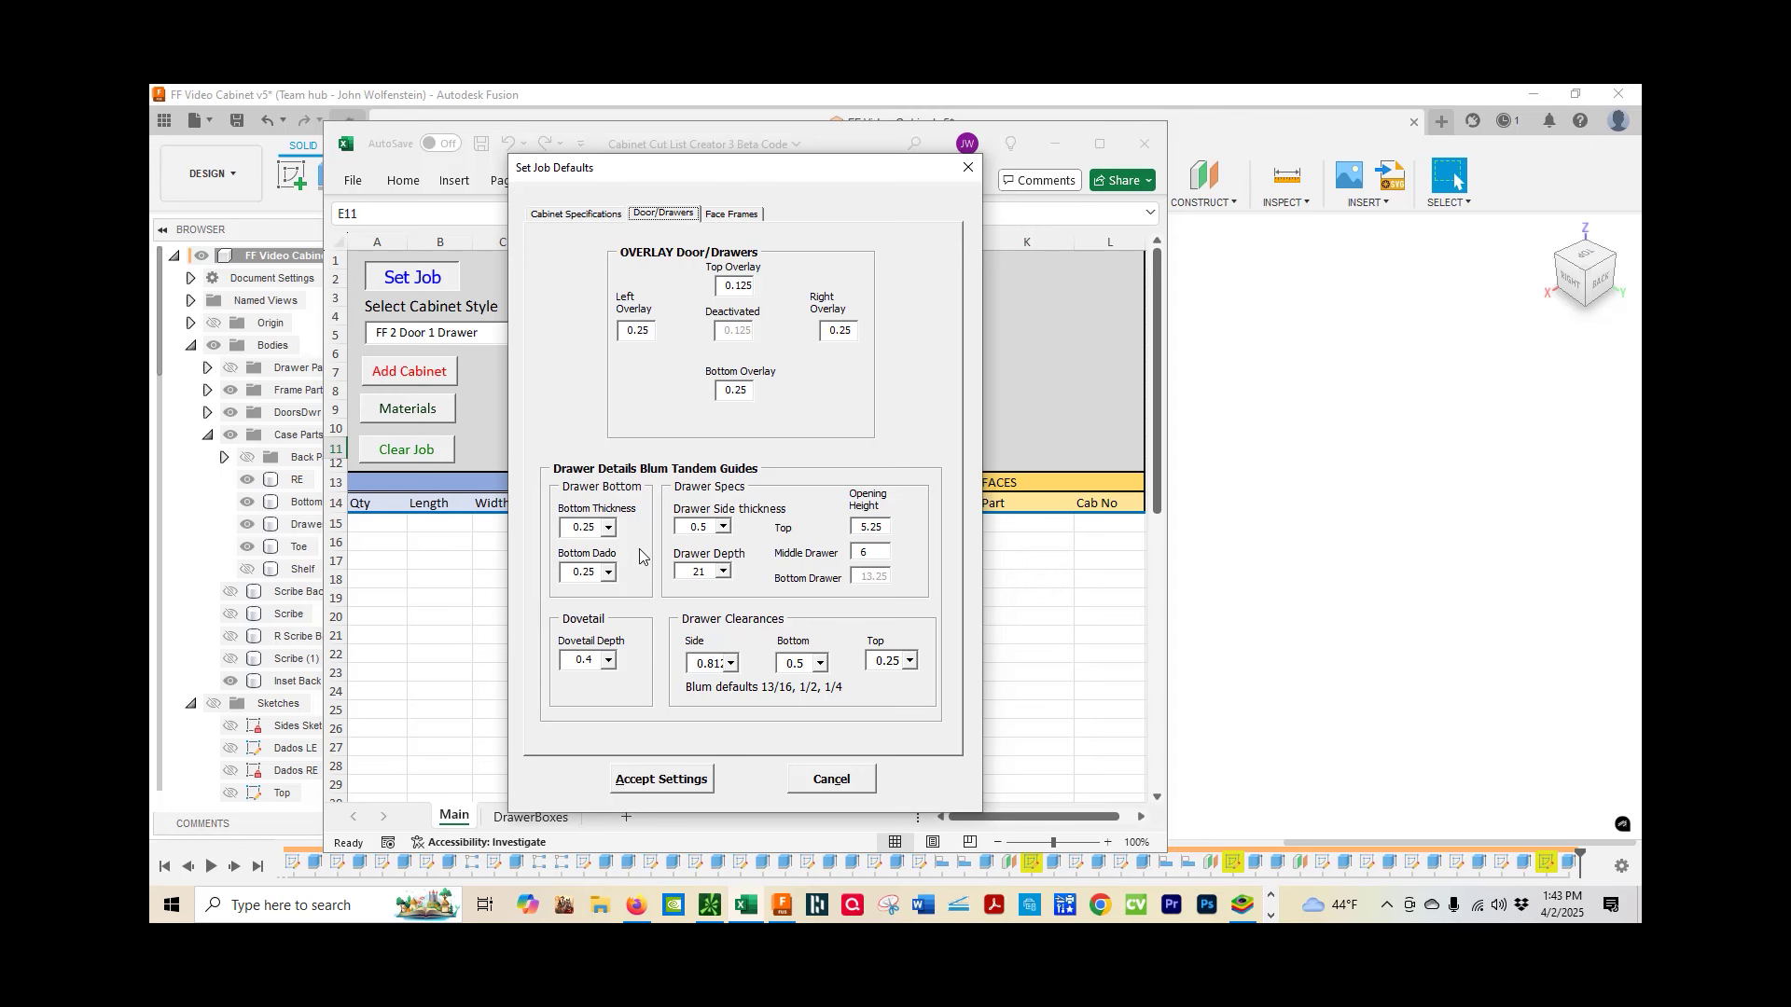
left_click(552, 558)
left_click_drag(884, 529, 852, 527)
type("5")
key("Tab")
key("Tab")
key("Tab")
left_click_drag(878, 554, 826, 551)
key("Tab")
left_click(731, 664)
left_click(834, 640)
Open the face frame defaults and switch to Autodesk Fusion to examine the frame stile's offset at the cabinet's front corners
left_click(752, 215)
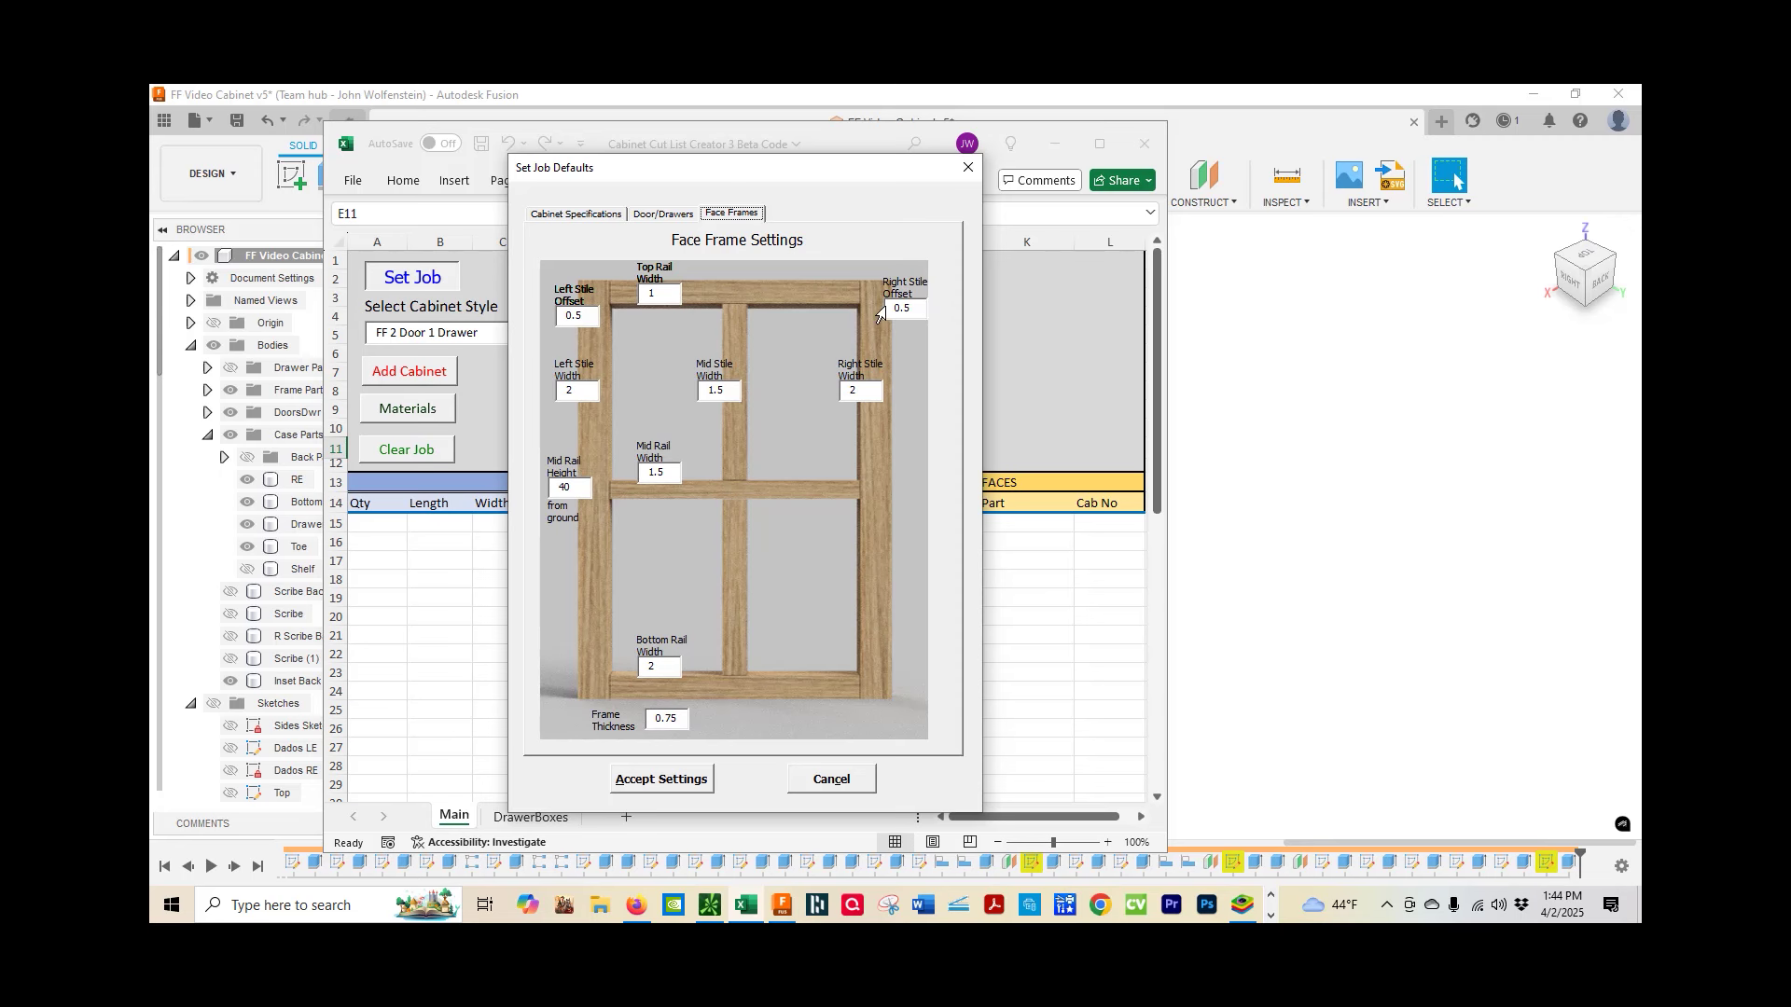
left_click(777, 912)
scroll(578, 367, "up", 5)
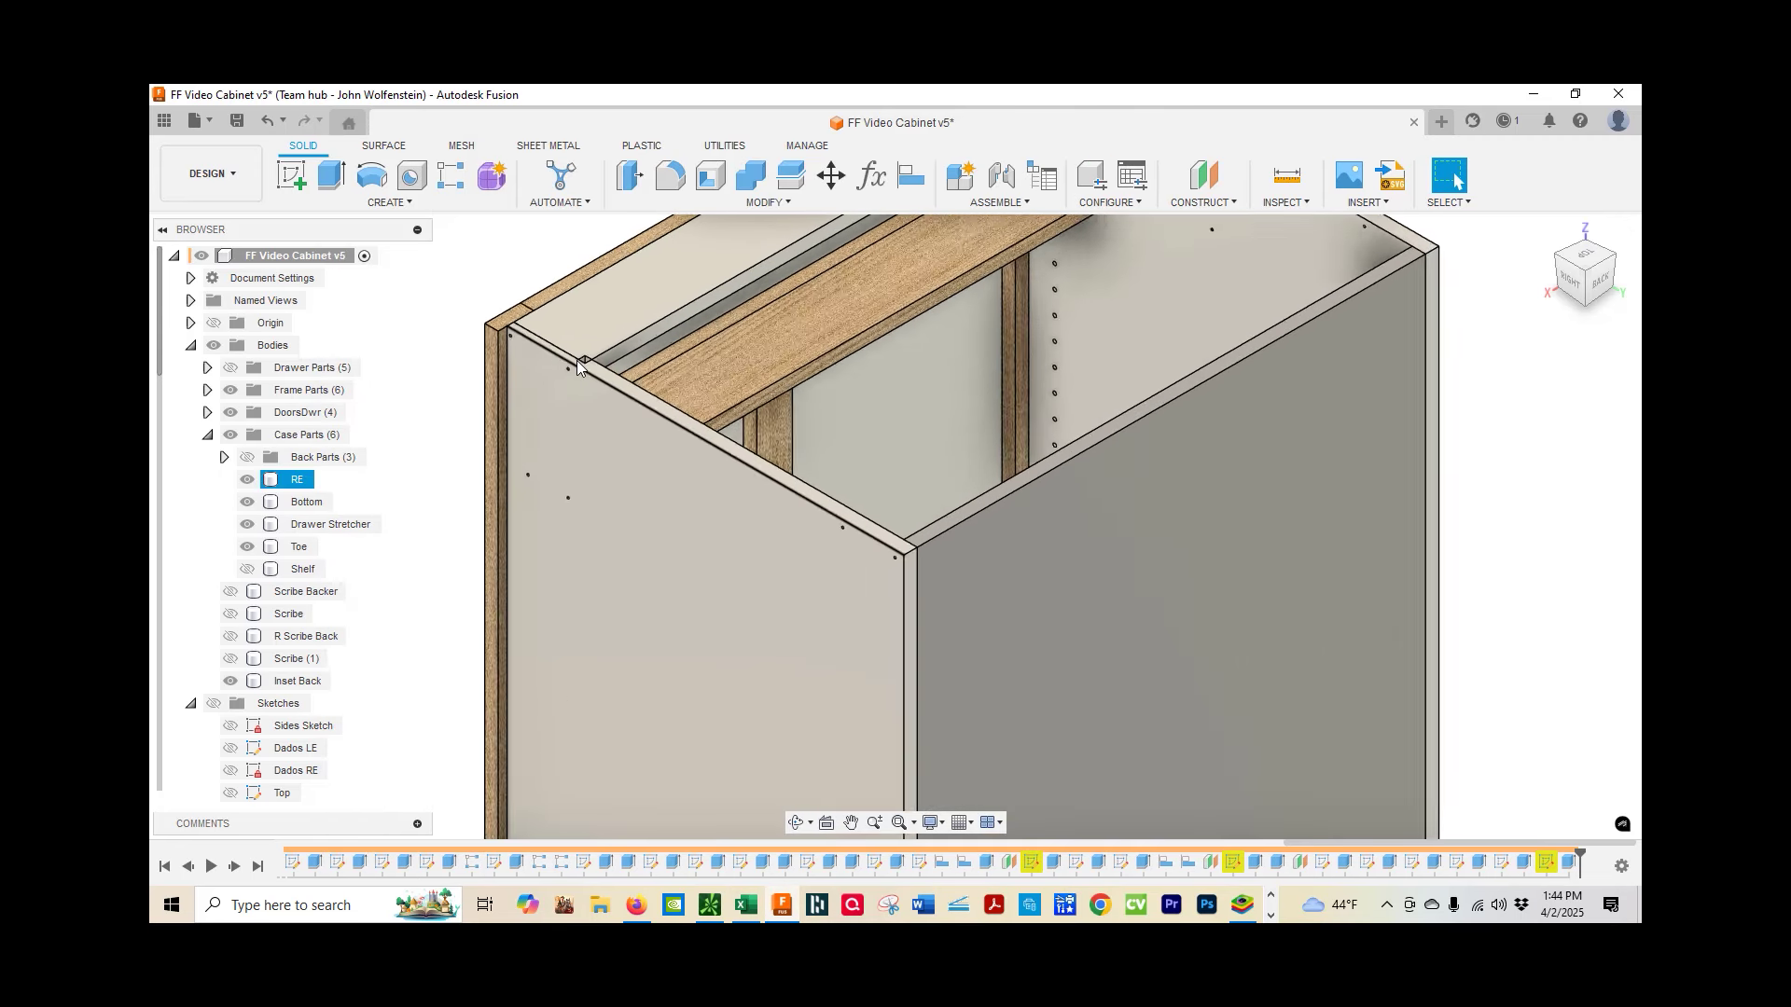
scroll(577, 361, "up", 2)
middle_click_drag(577, 361, 276, 718)
left_click(743, 473)
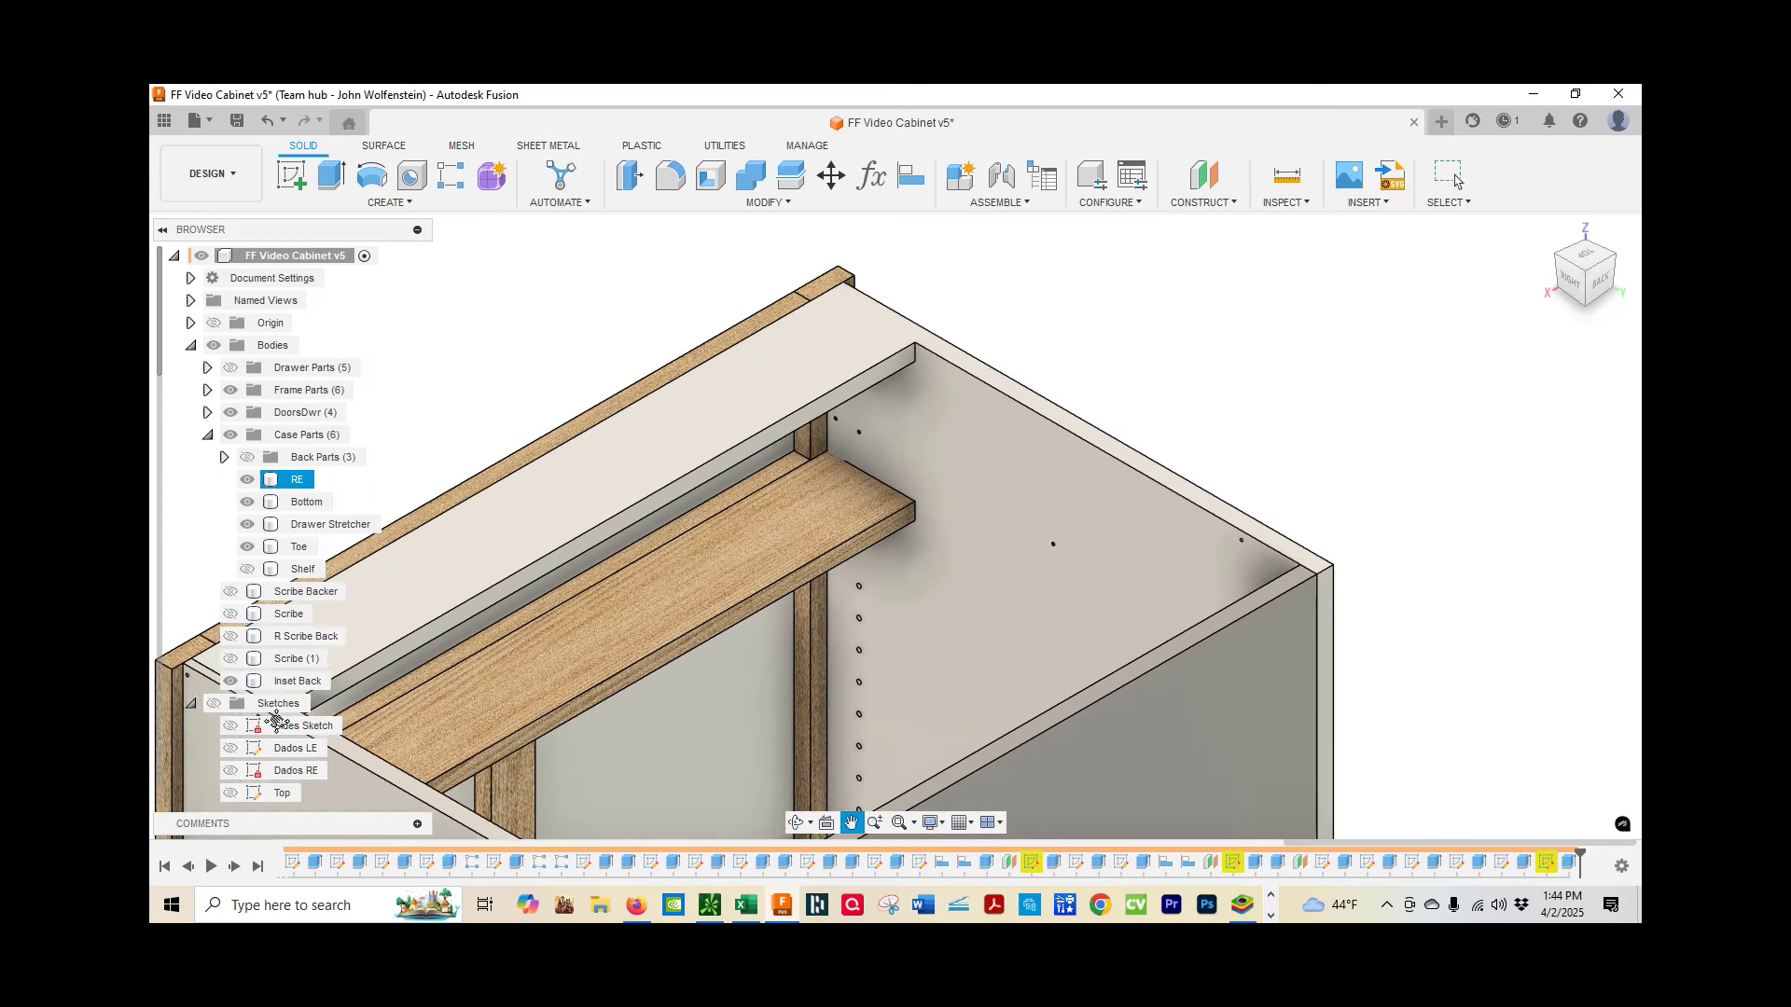
key("Escape")
scroll(765, 440, "up", 2)
middle_click_drag(784, 371, 802, 390)
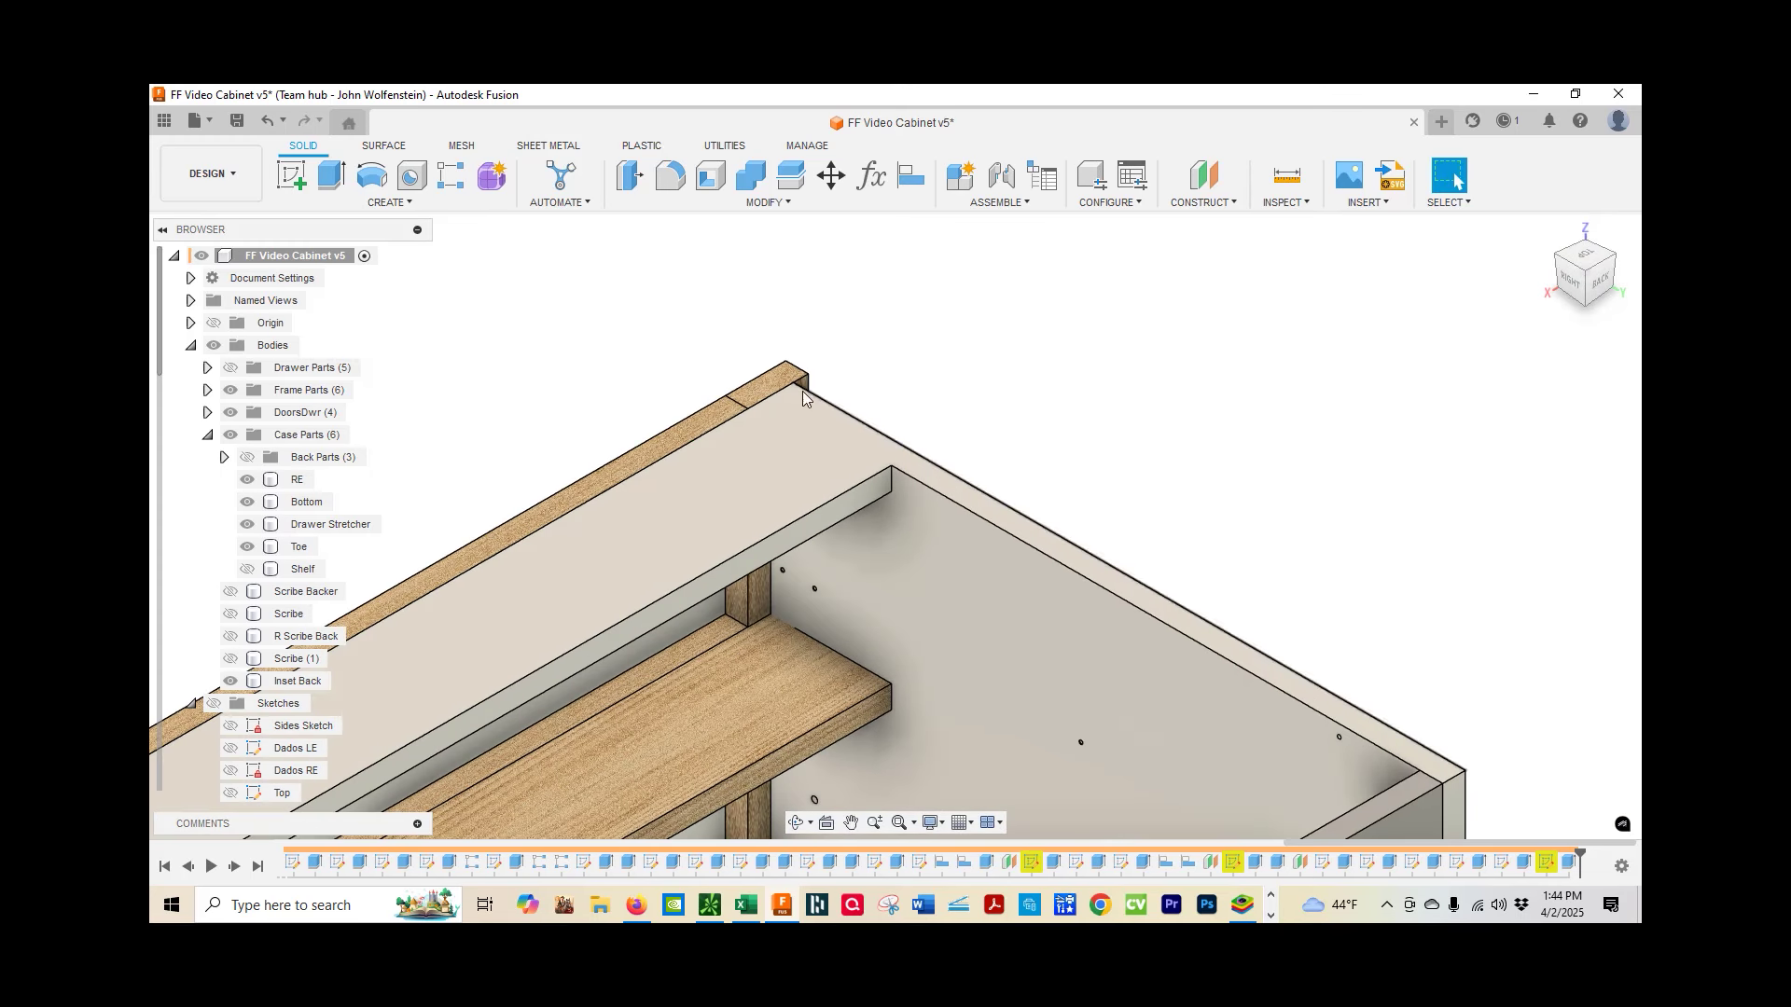
left_click(731, 465)
middle_click_drag(731, 464, 724, 519)
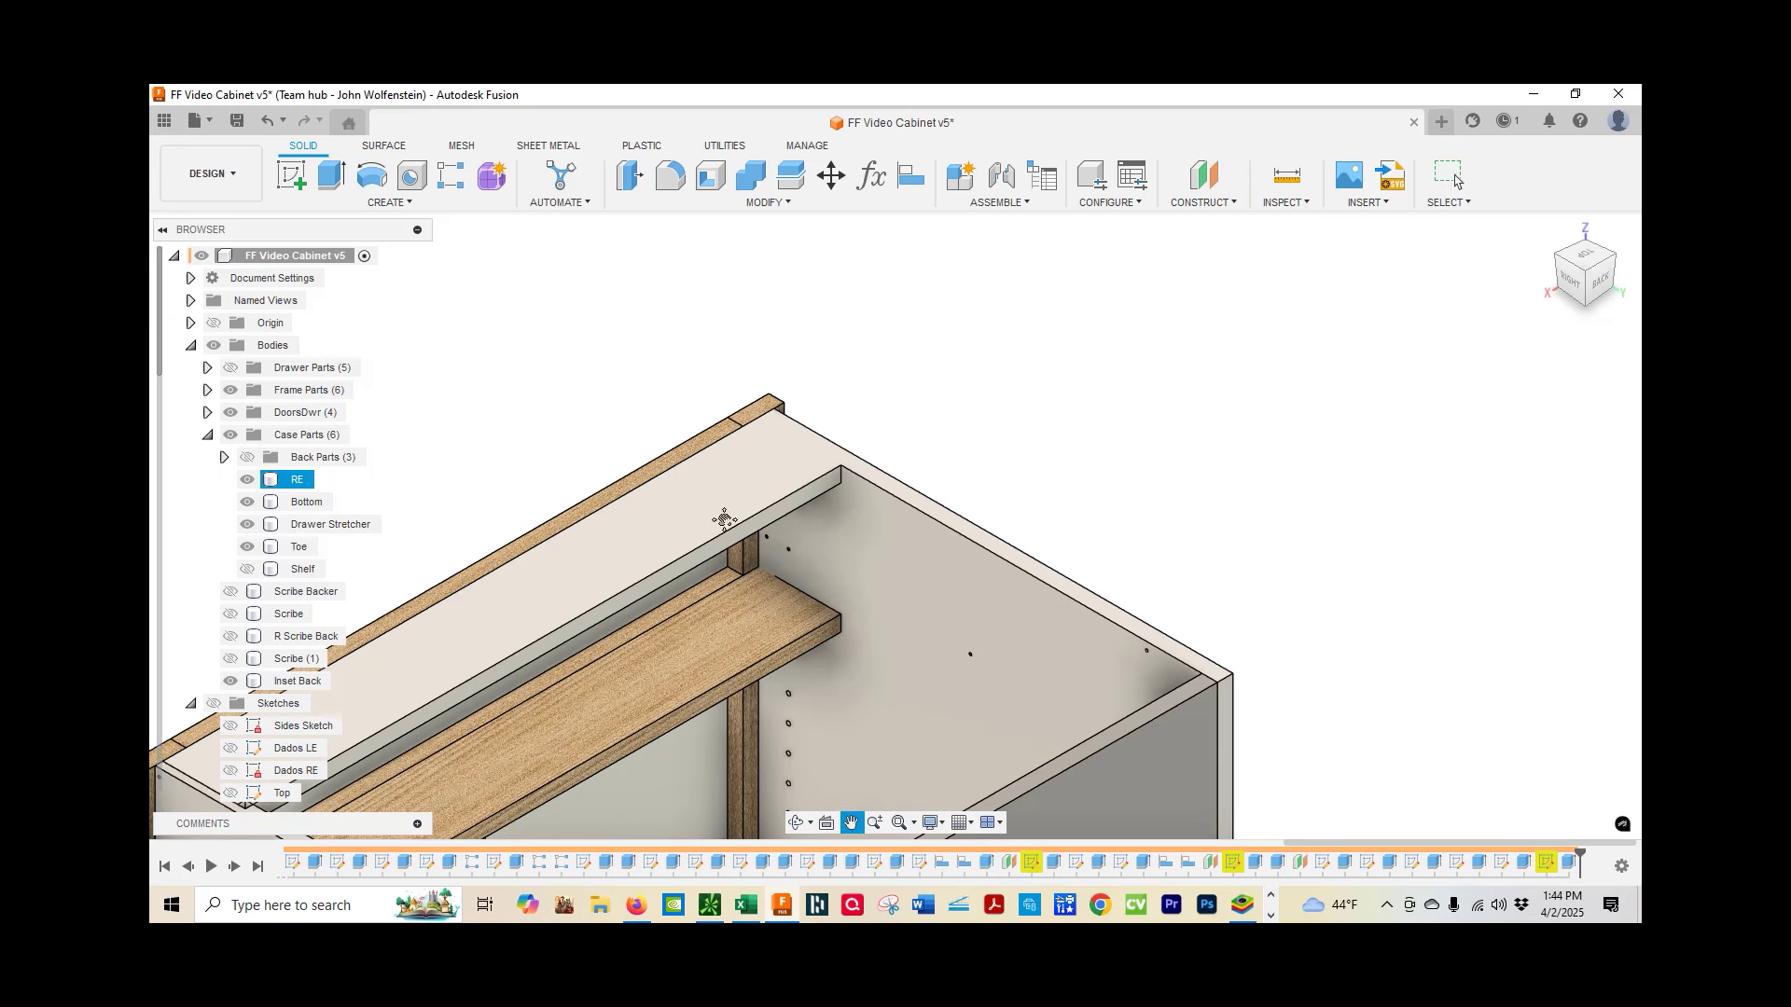
scroll(970, 345, "down", 2)
scroll(970, 339, "down", 1)
scroll(970, 339, "up", 1)
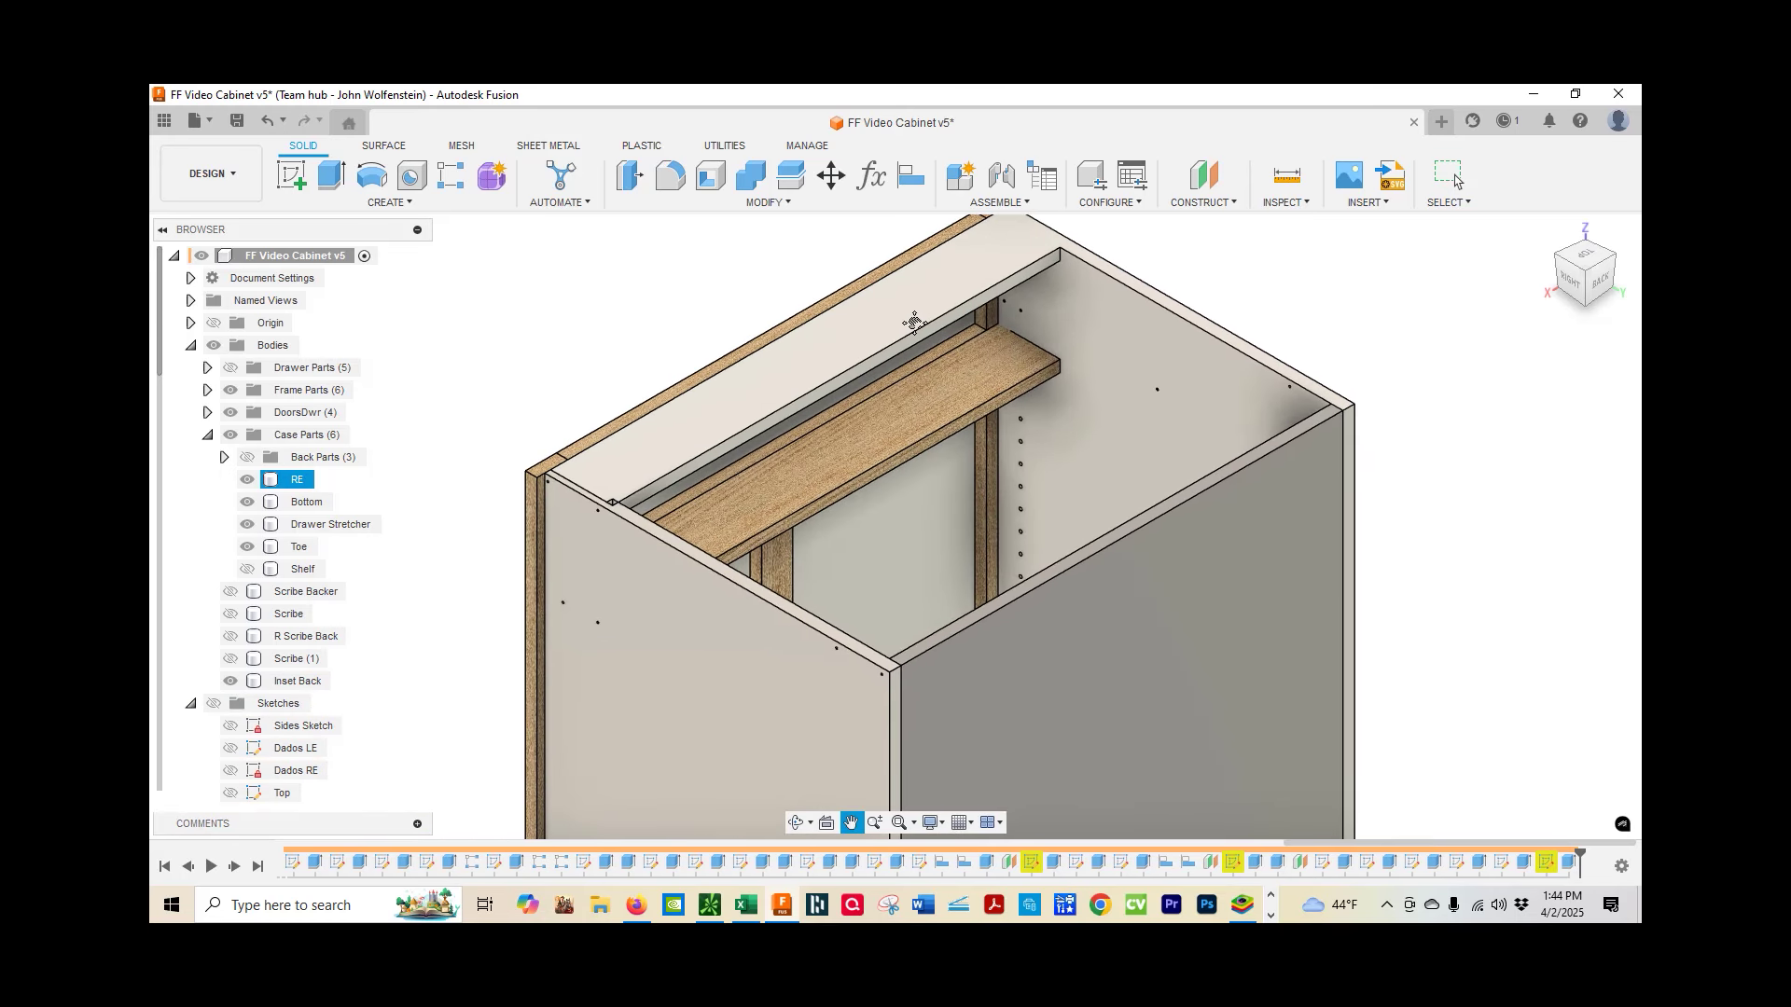
key("Escape")
Return to Excel, set both the left and right stile offsets to 0.75, and accept the job settings
left_click(746, 906)
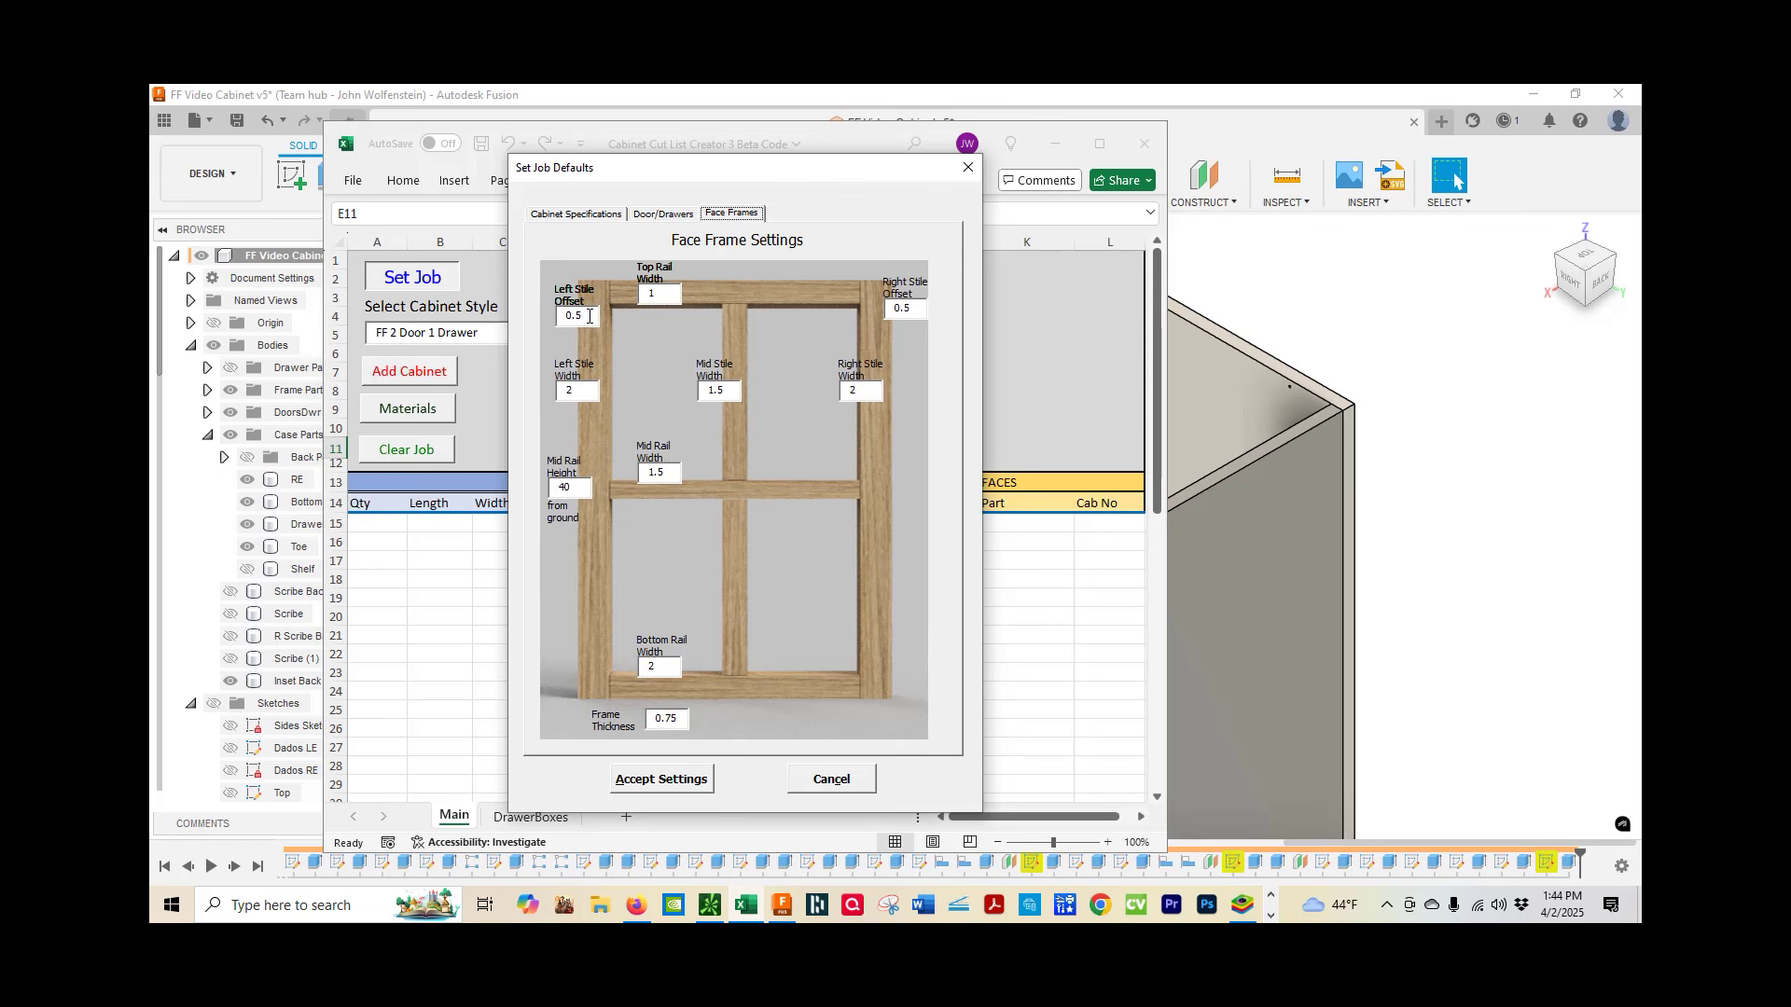
left_click_drag(589, 316, 517, 323)
type(".")
left_click_drag(922, 309, 877, 312)
type(".")
left_click(663, 779)
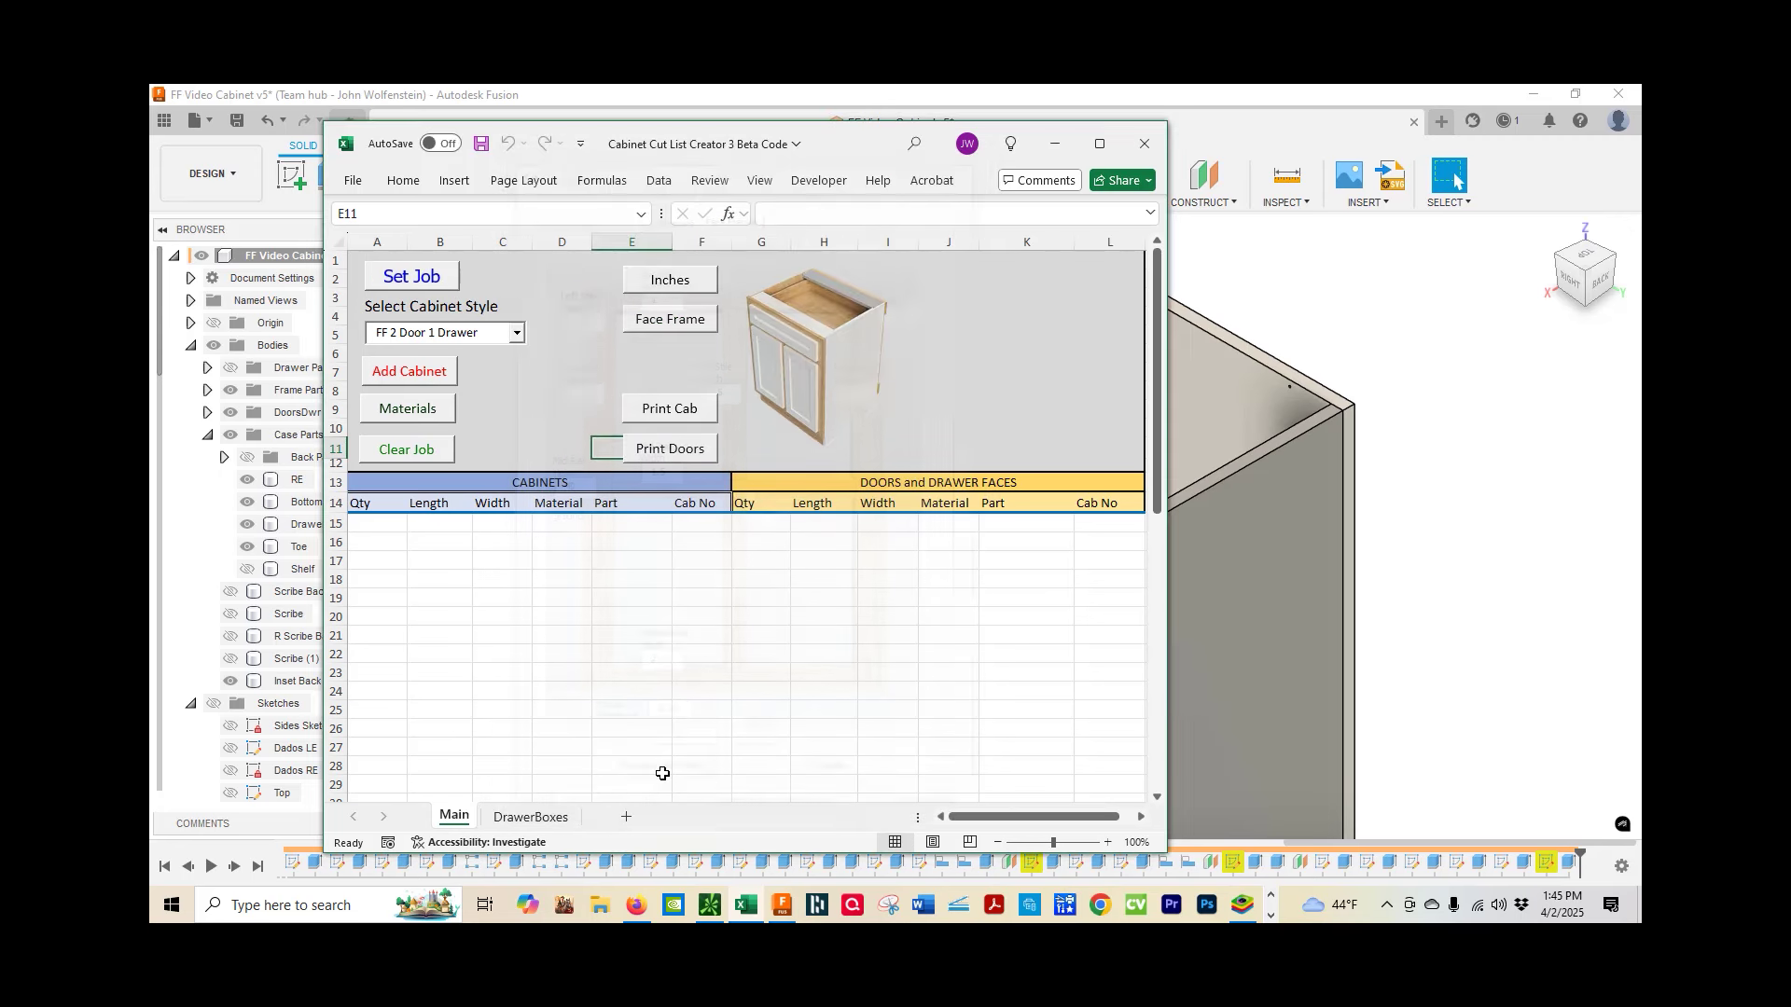
Add one FF 2 Door 1 Drawer cabinet as cabinet number 1 to the cut list, reviewing its frame settings first
left_click(434, 373)
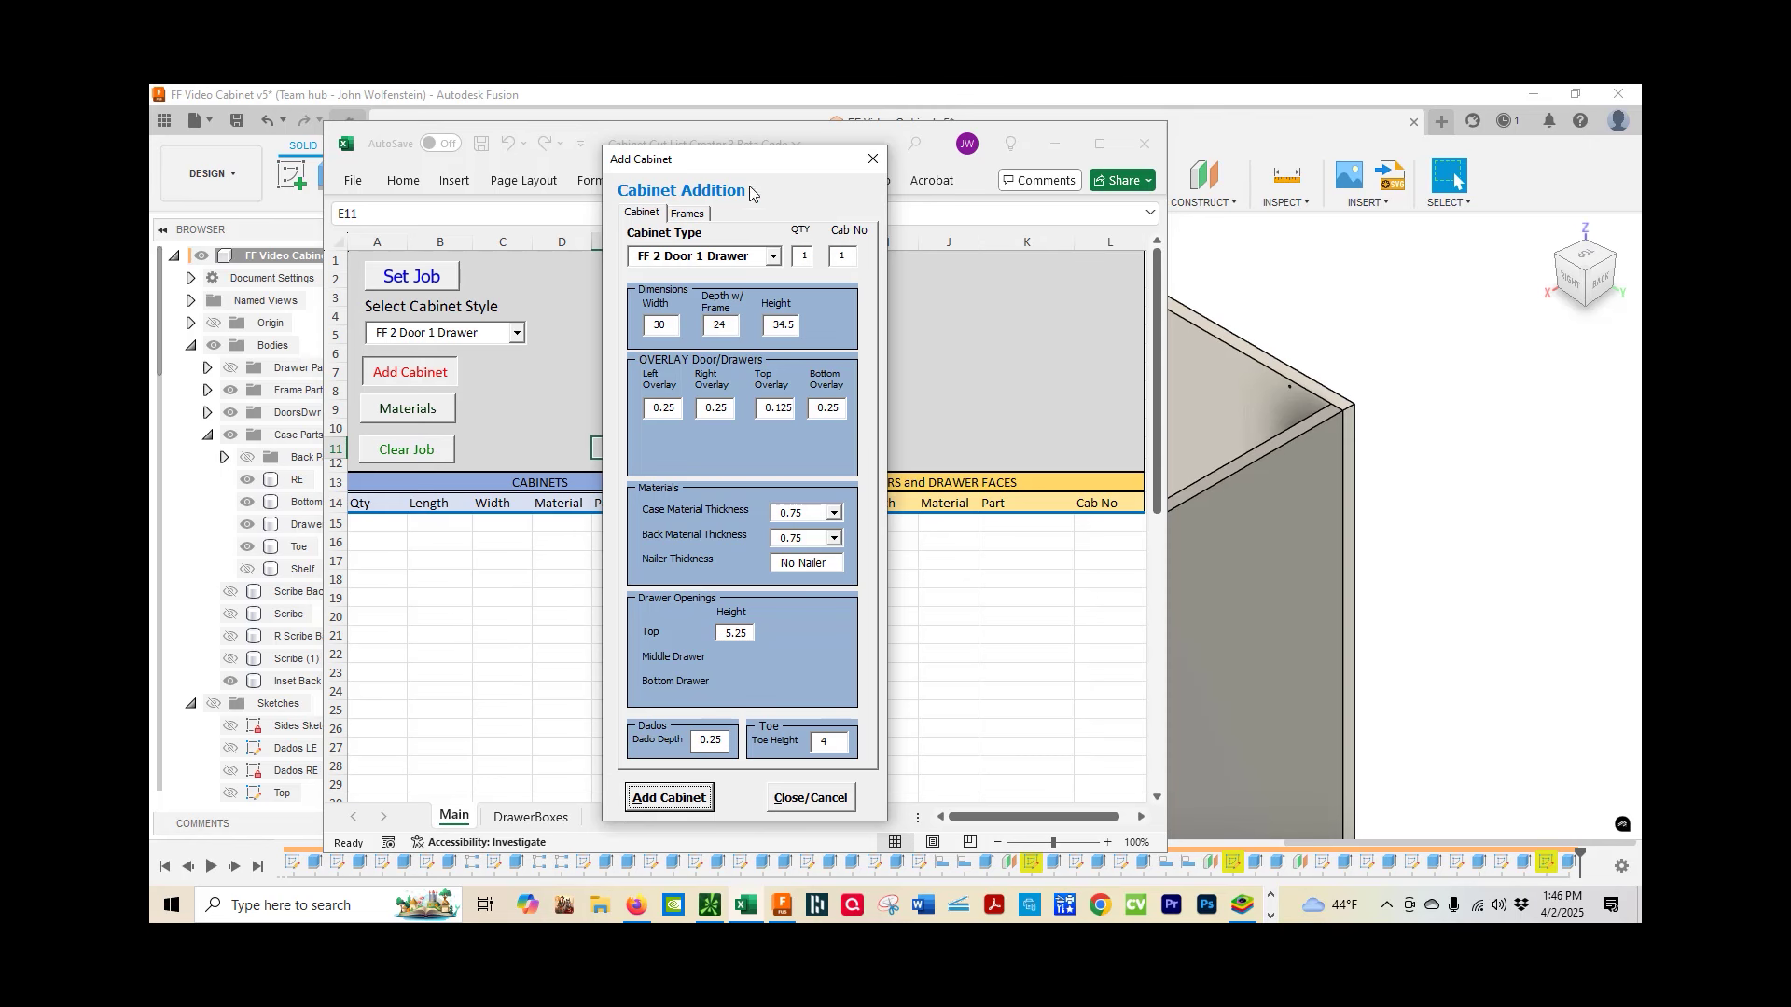
left_click(699, 214)
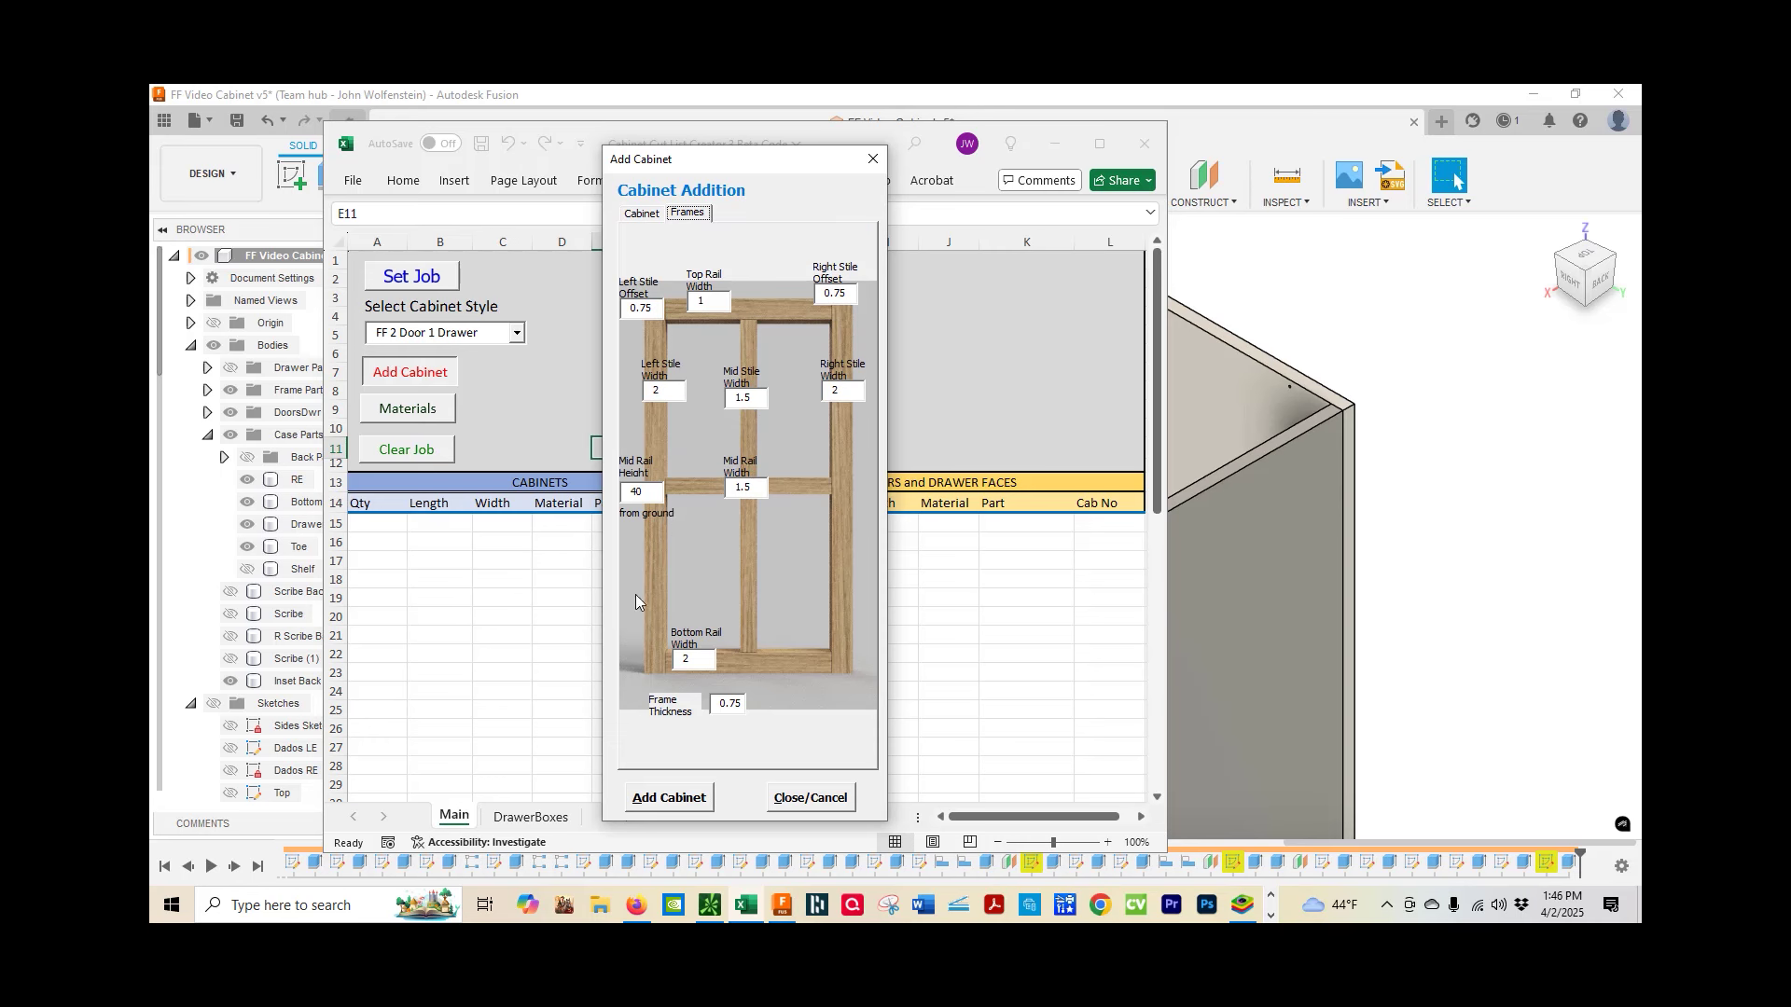
left_click(660, 799)
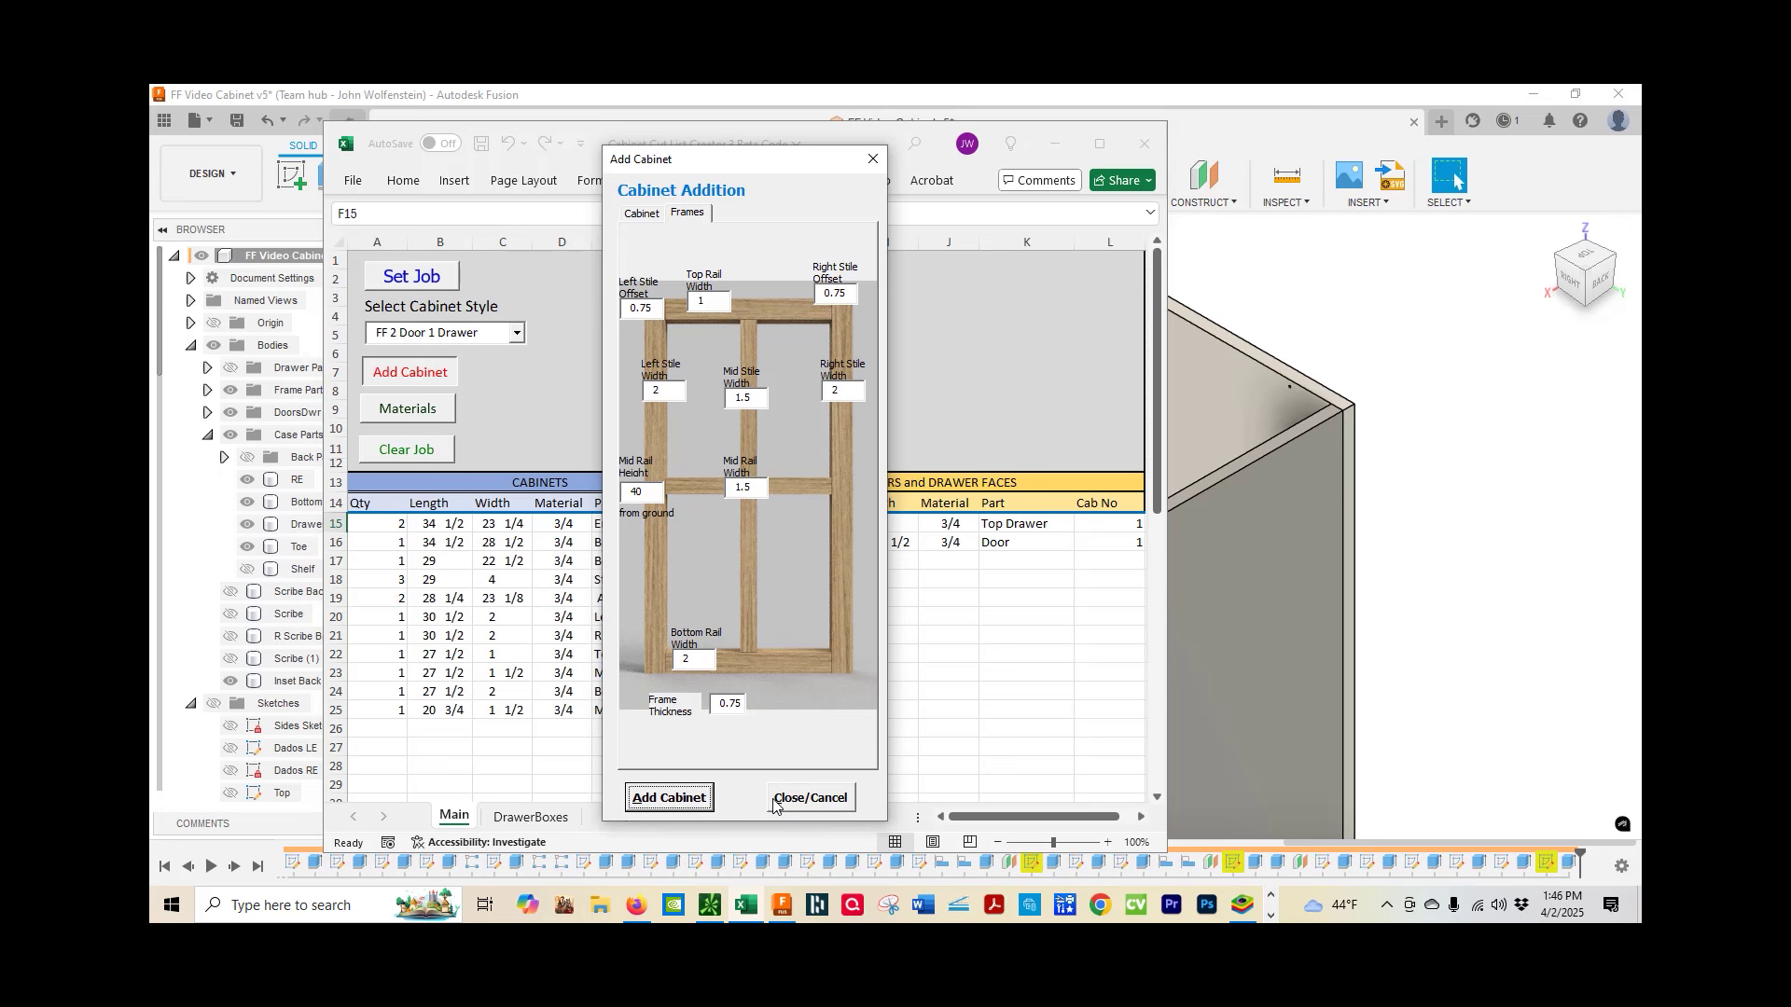
left_click(700, 800)
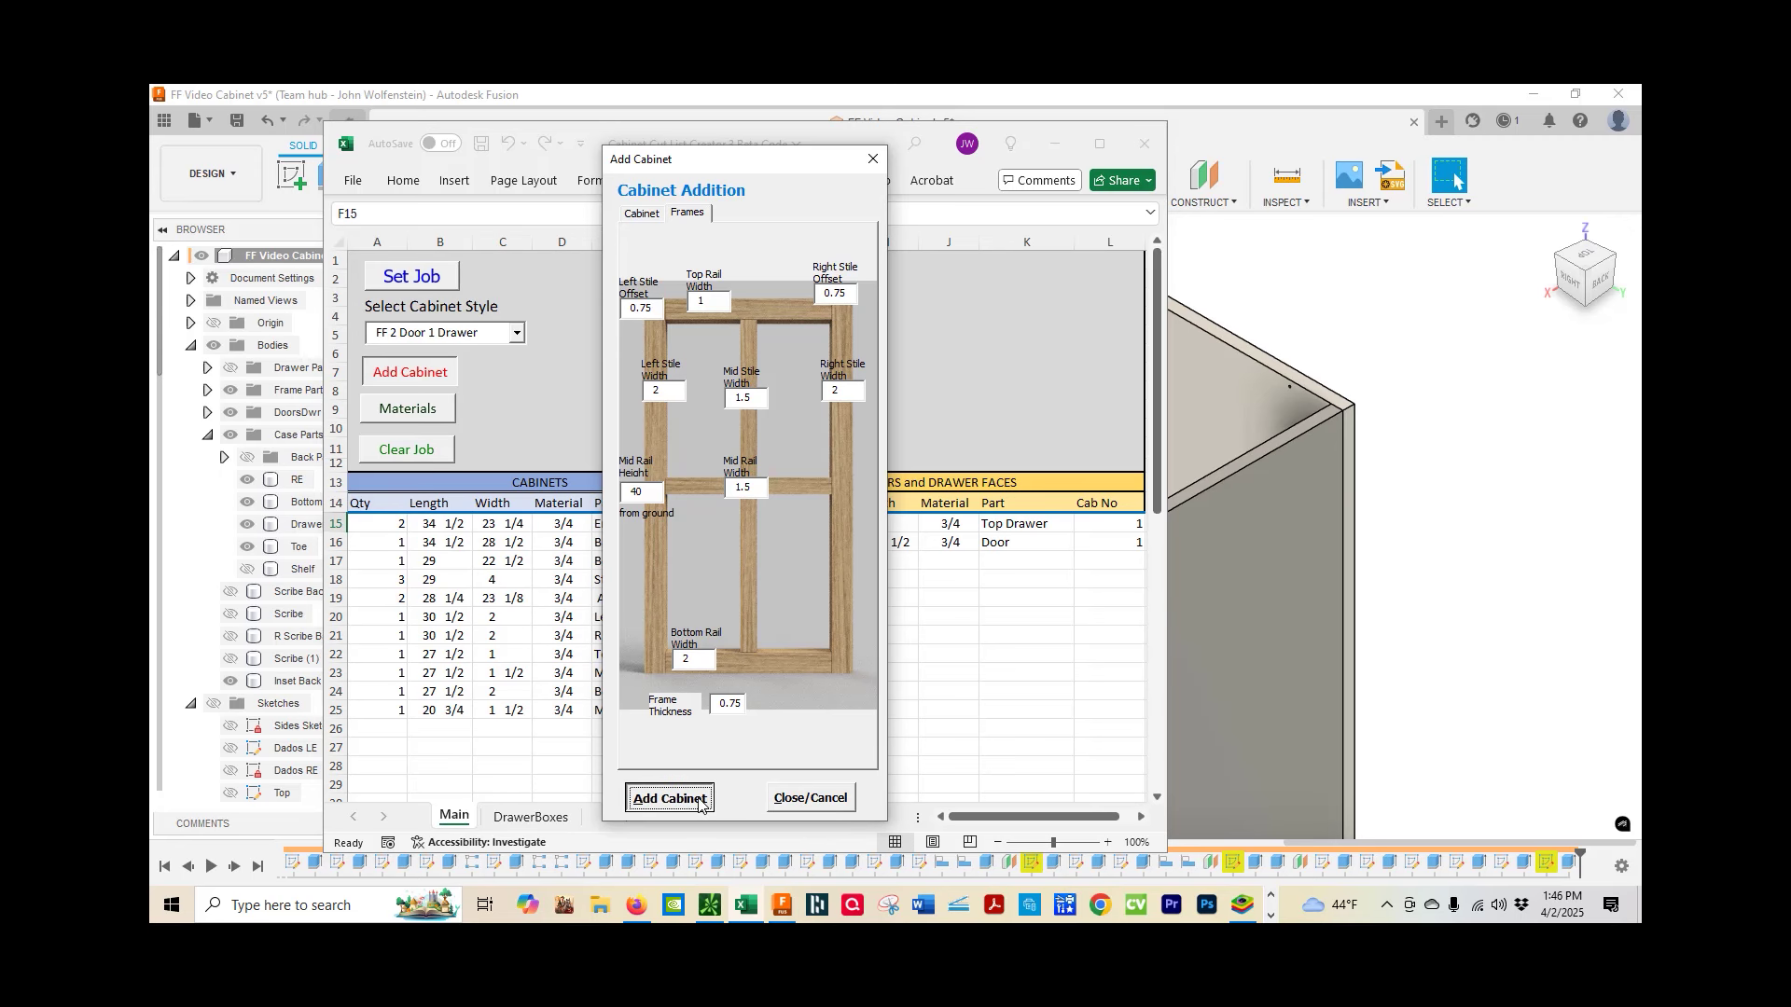
Close the cabinet addition form, review the parts listed for both cabinets, and clear the job's cut list
left_click(819, 797)
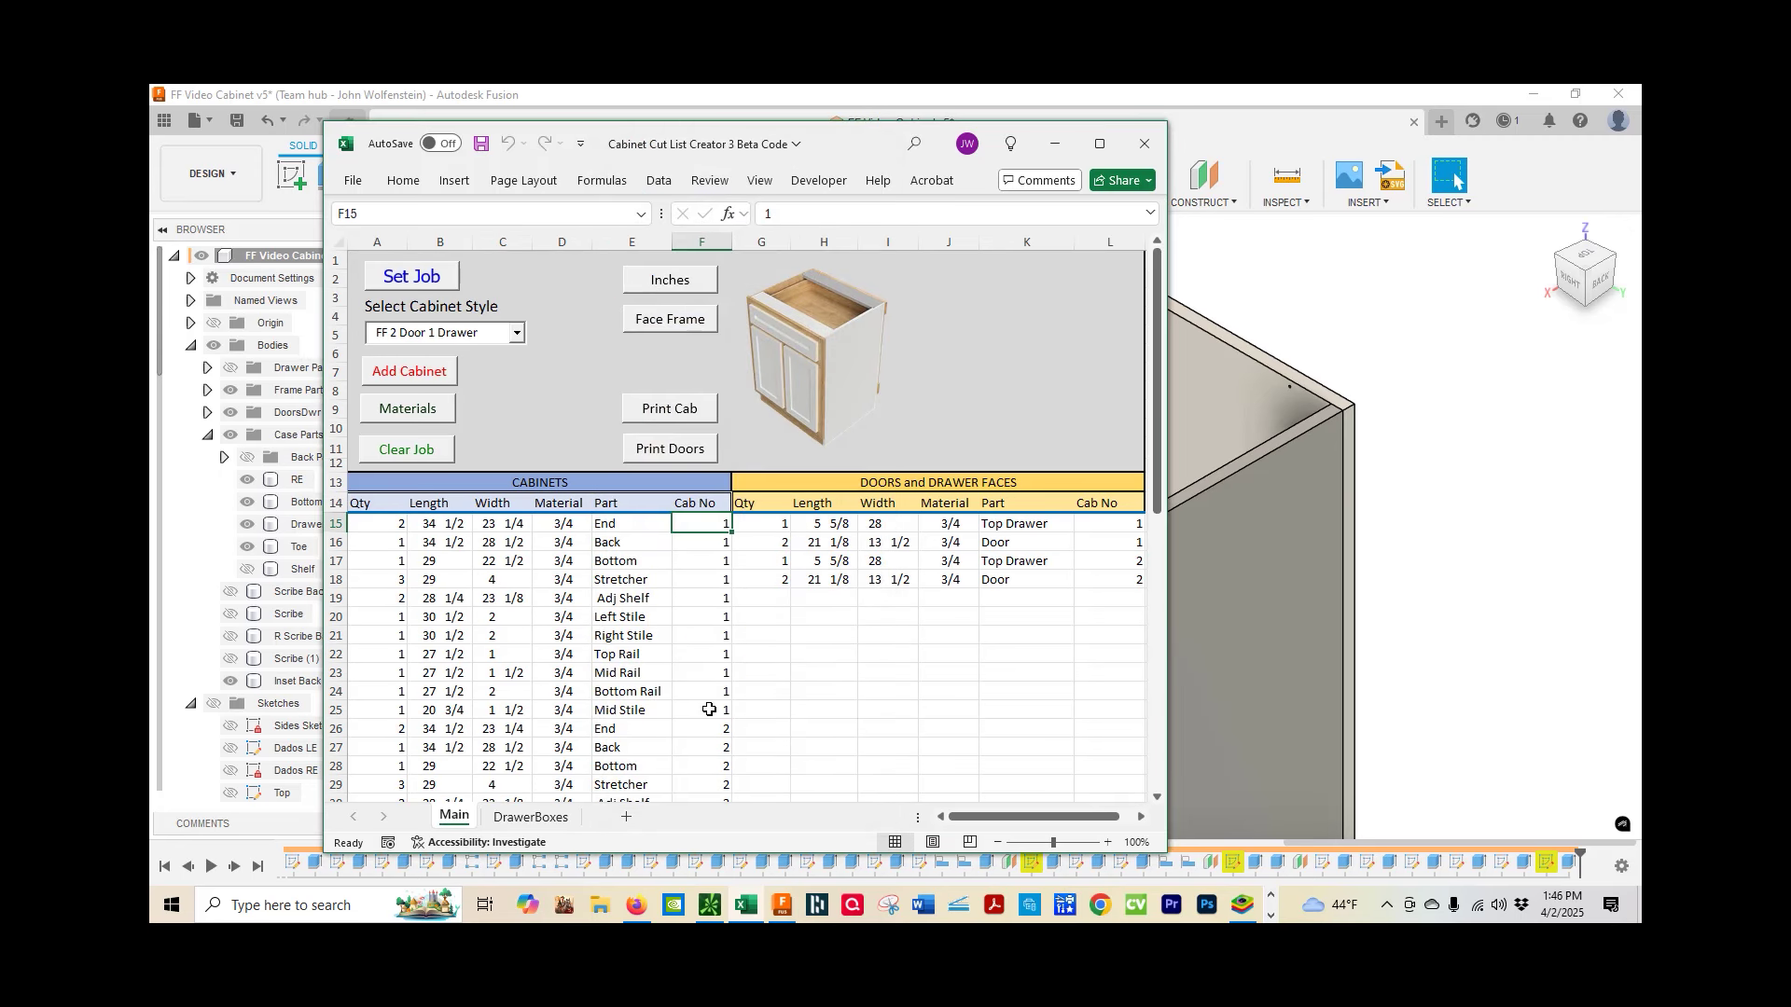
scroll(708, 710, "down", 3)
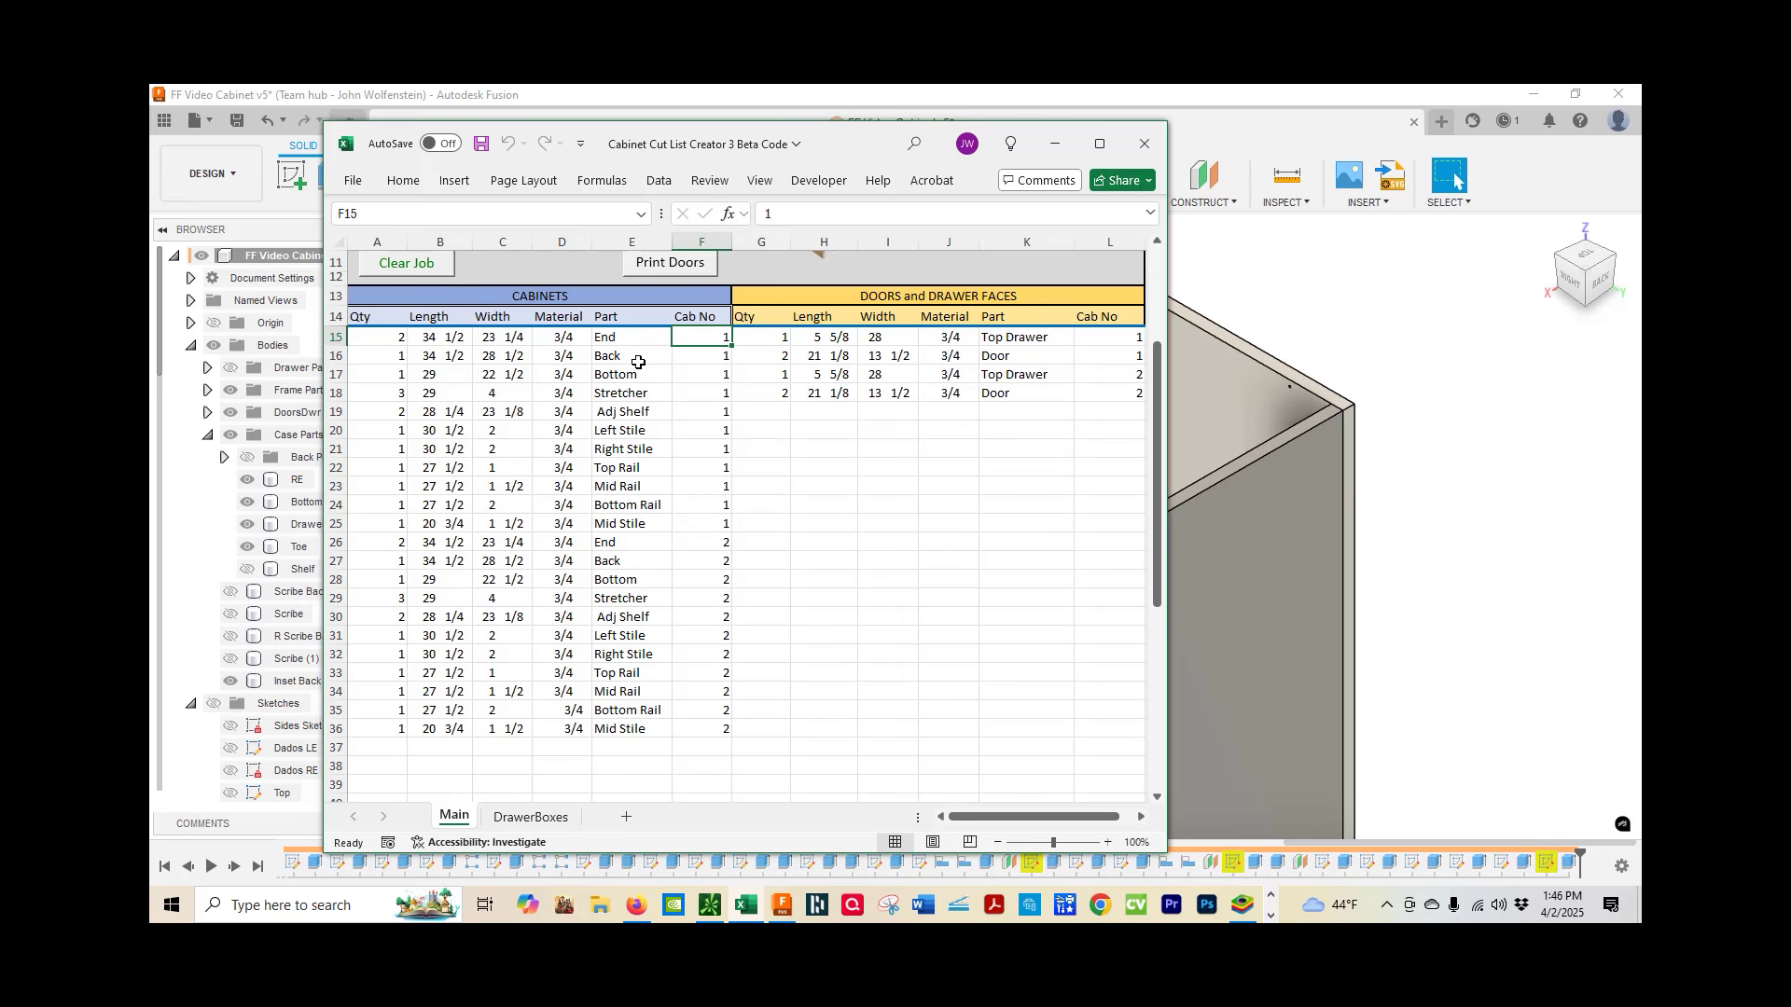
scroll(623, 350, "up", 3)
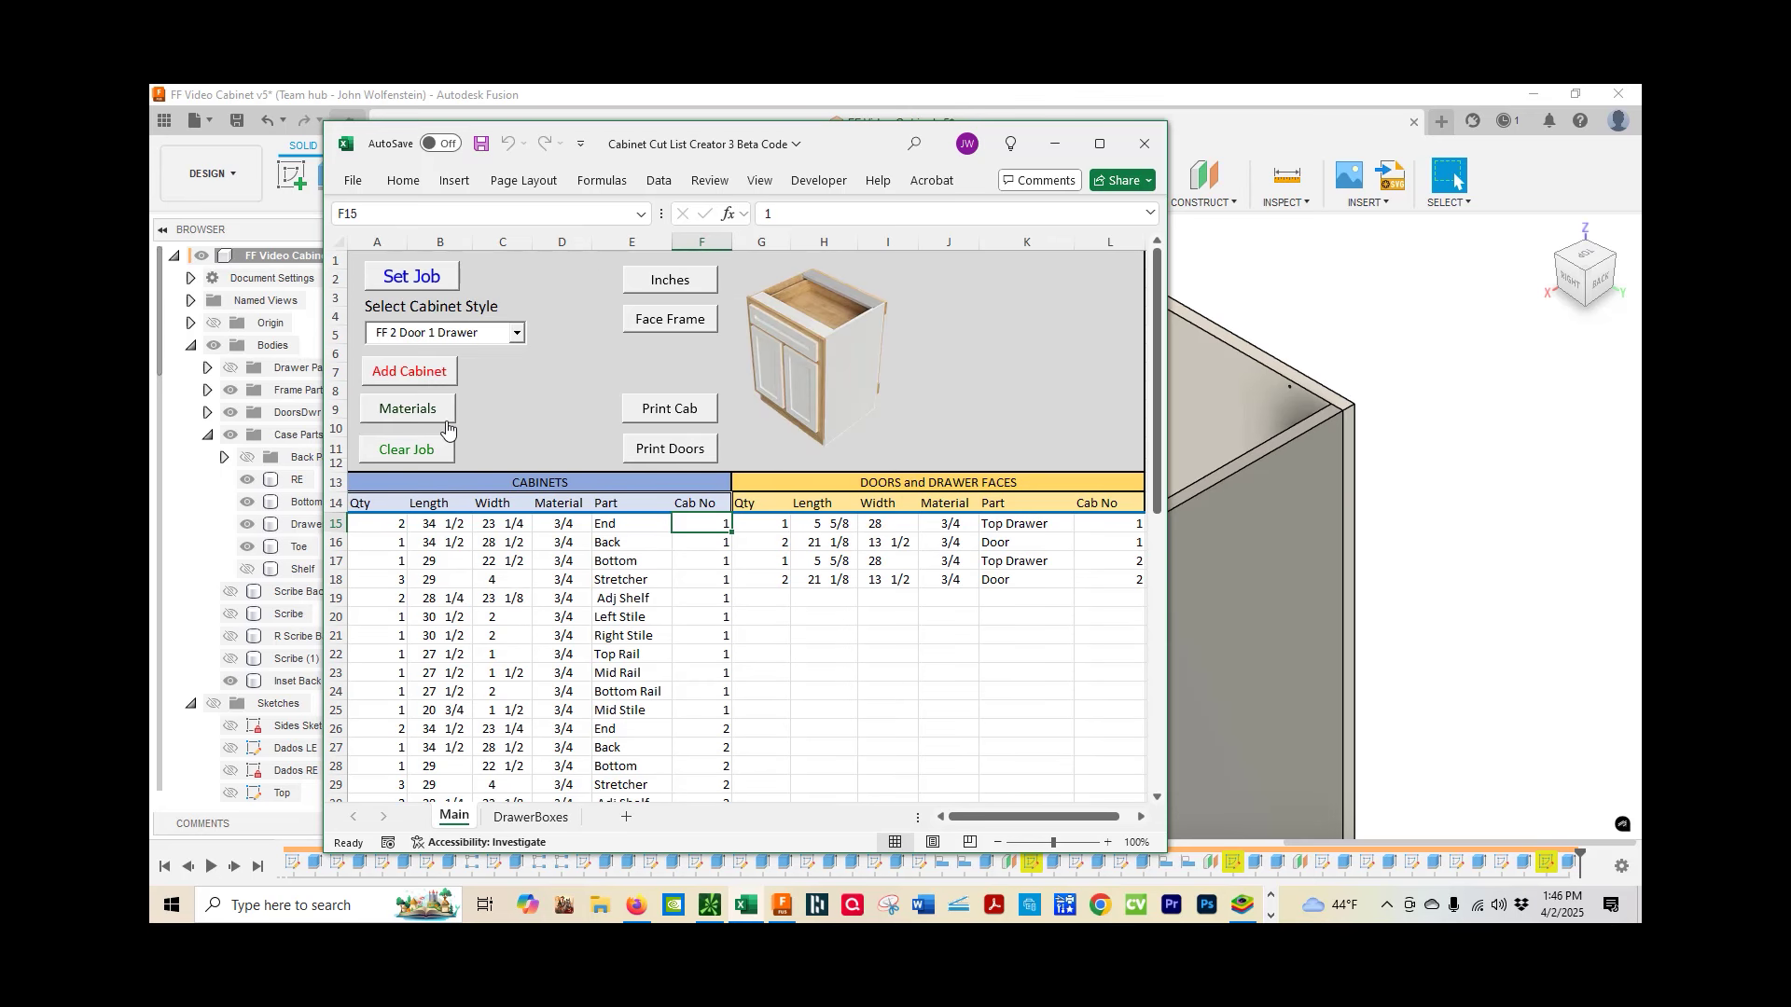
left_click(392, 451)
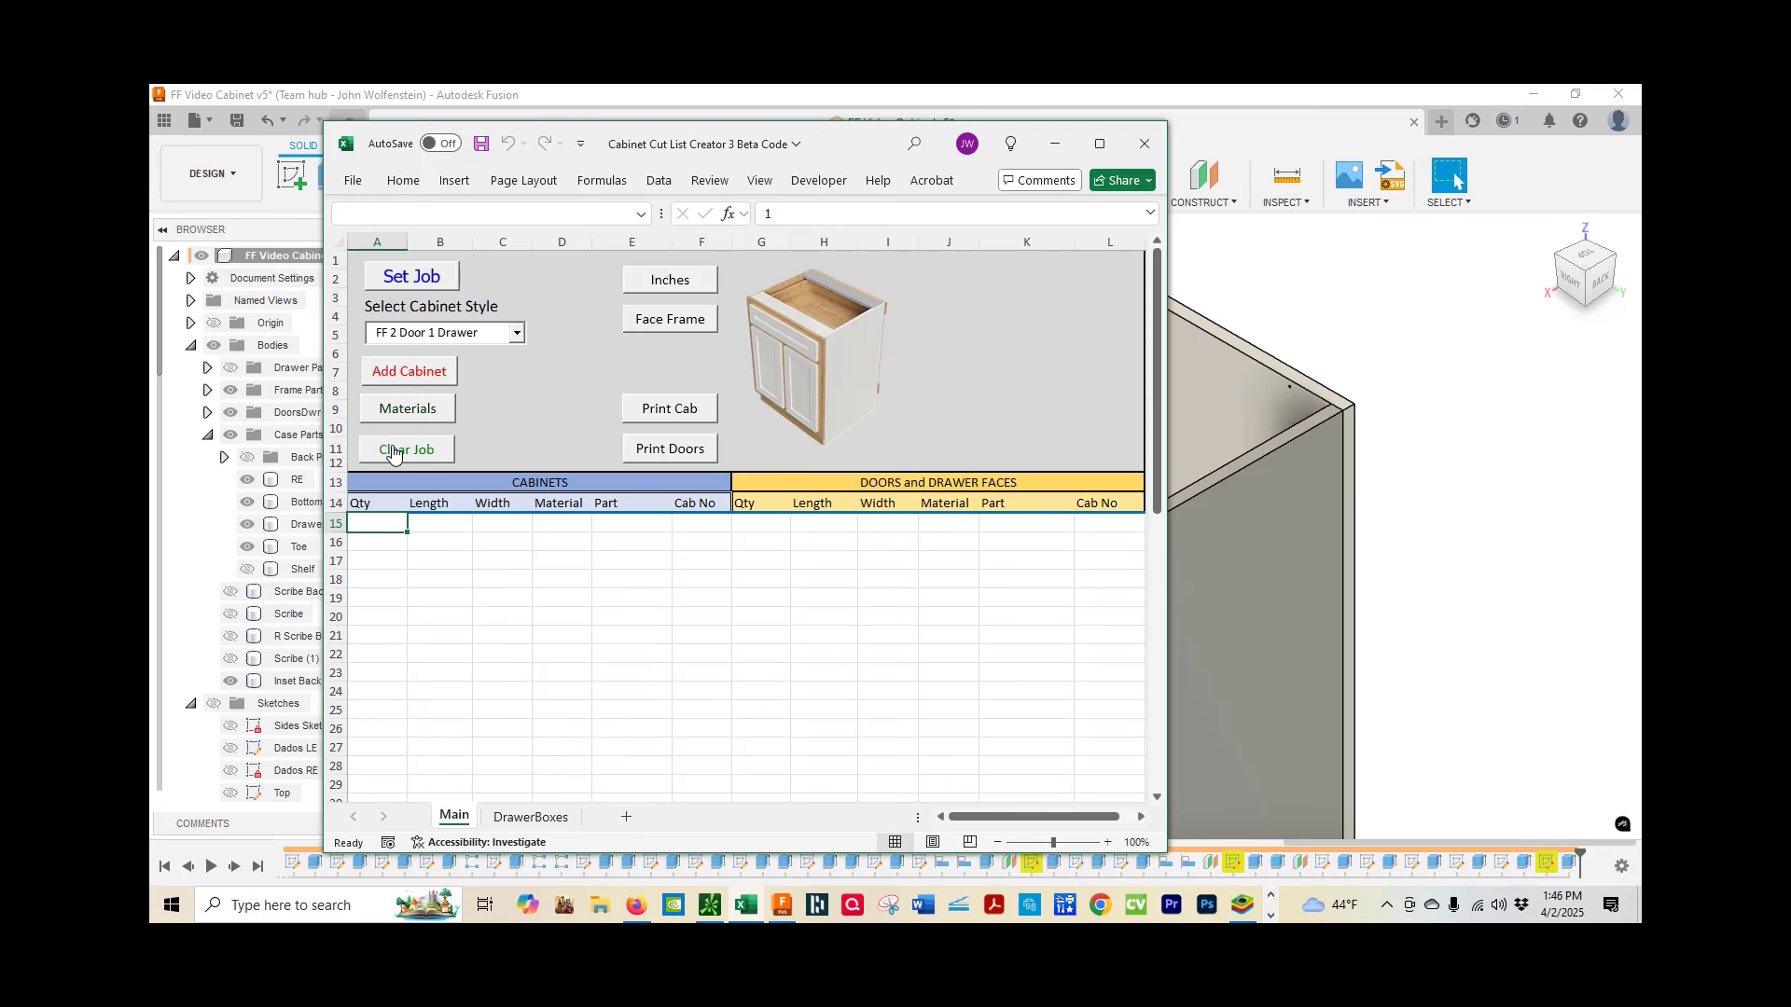
Add one FF 2 Door 1 Drawer cabinet as cabinet number 1 to the emptied cut list and close the form
left_click(441, 377)
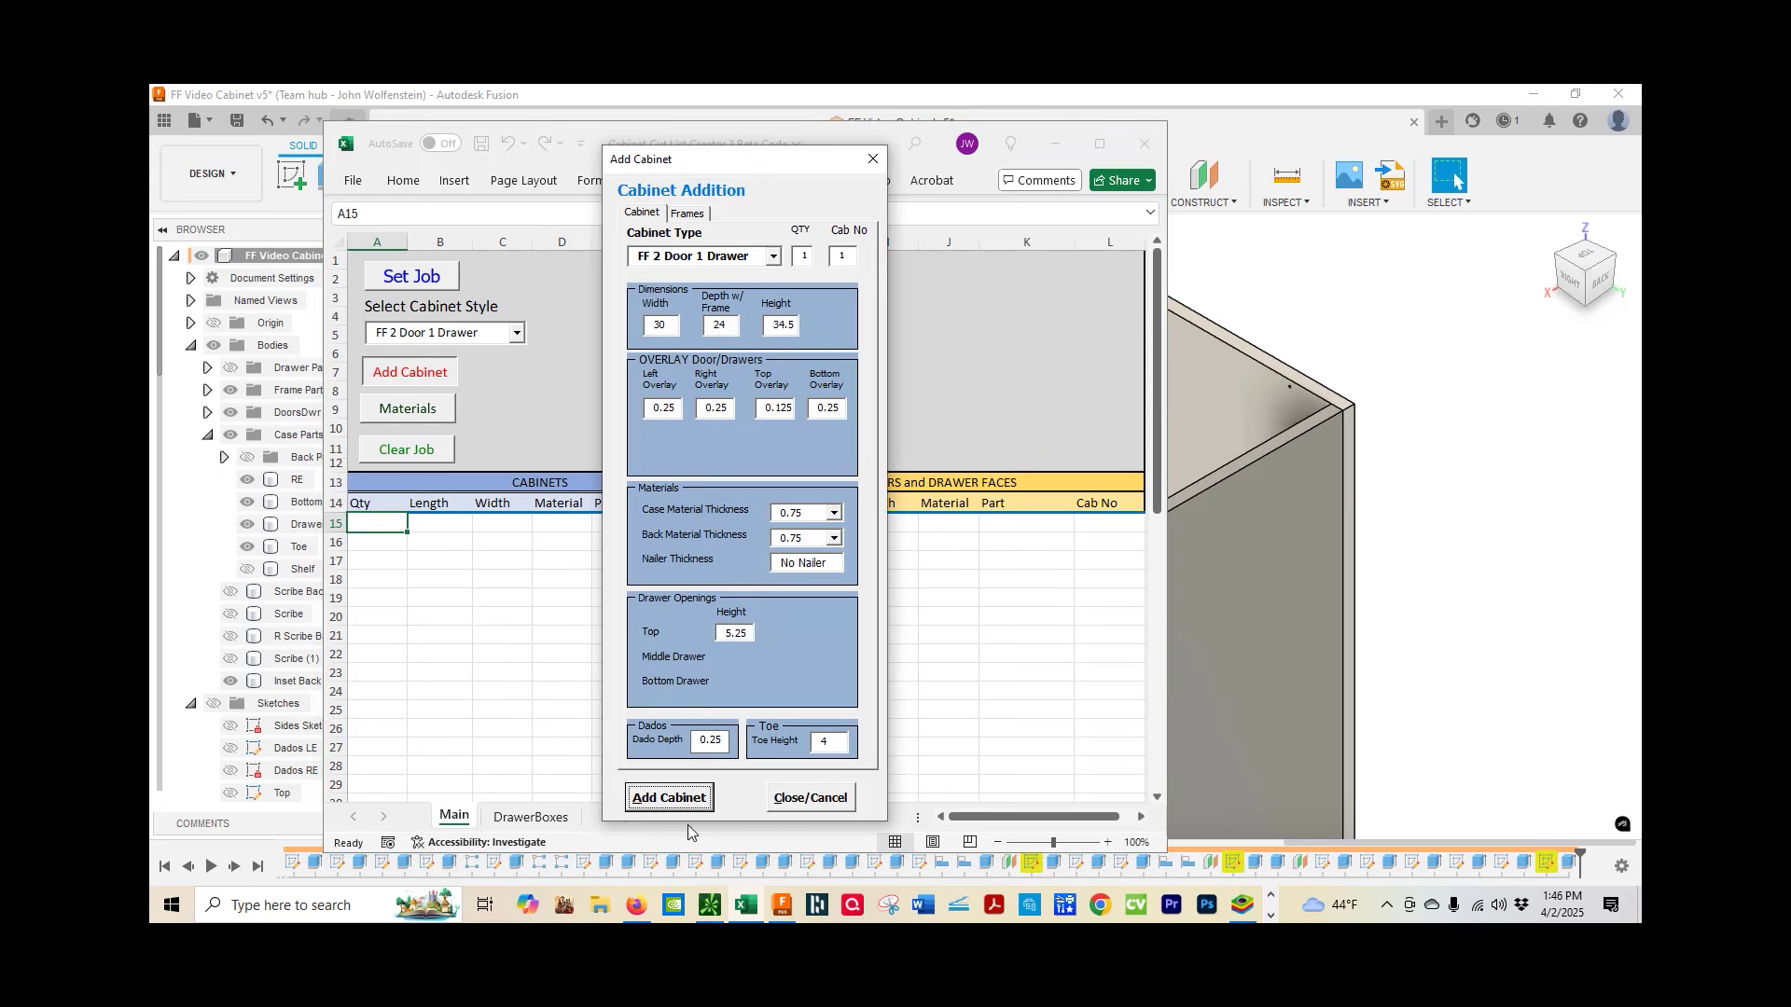
left_click(698, 802)
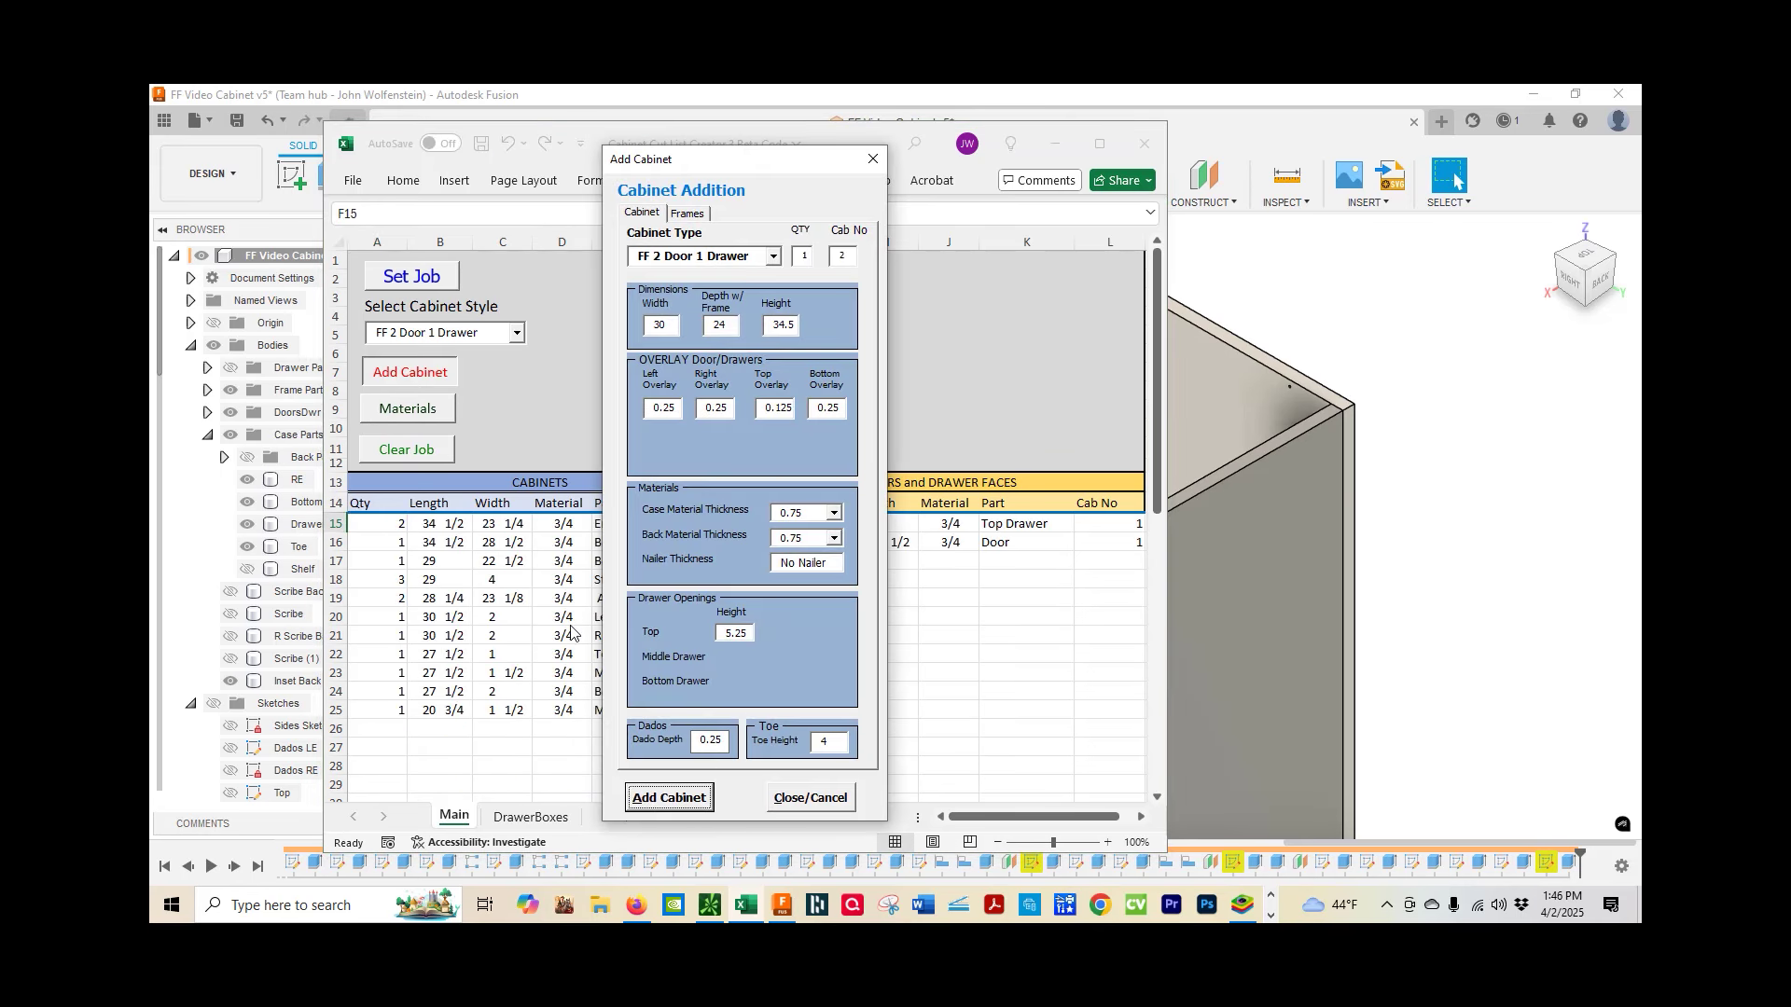
left_click(809, 799)
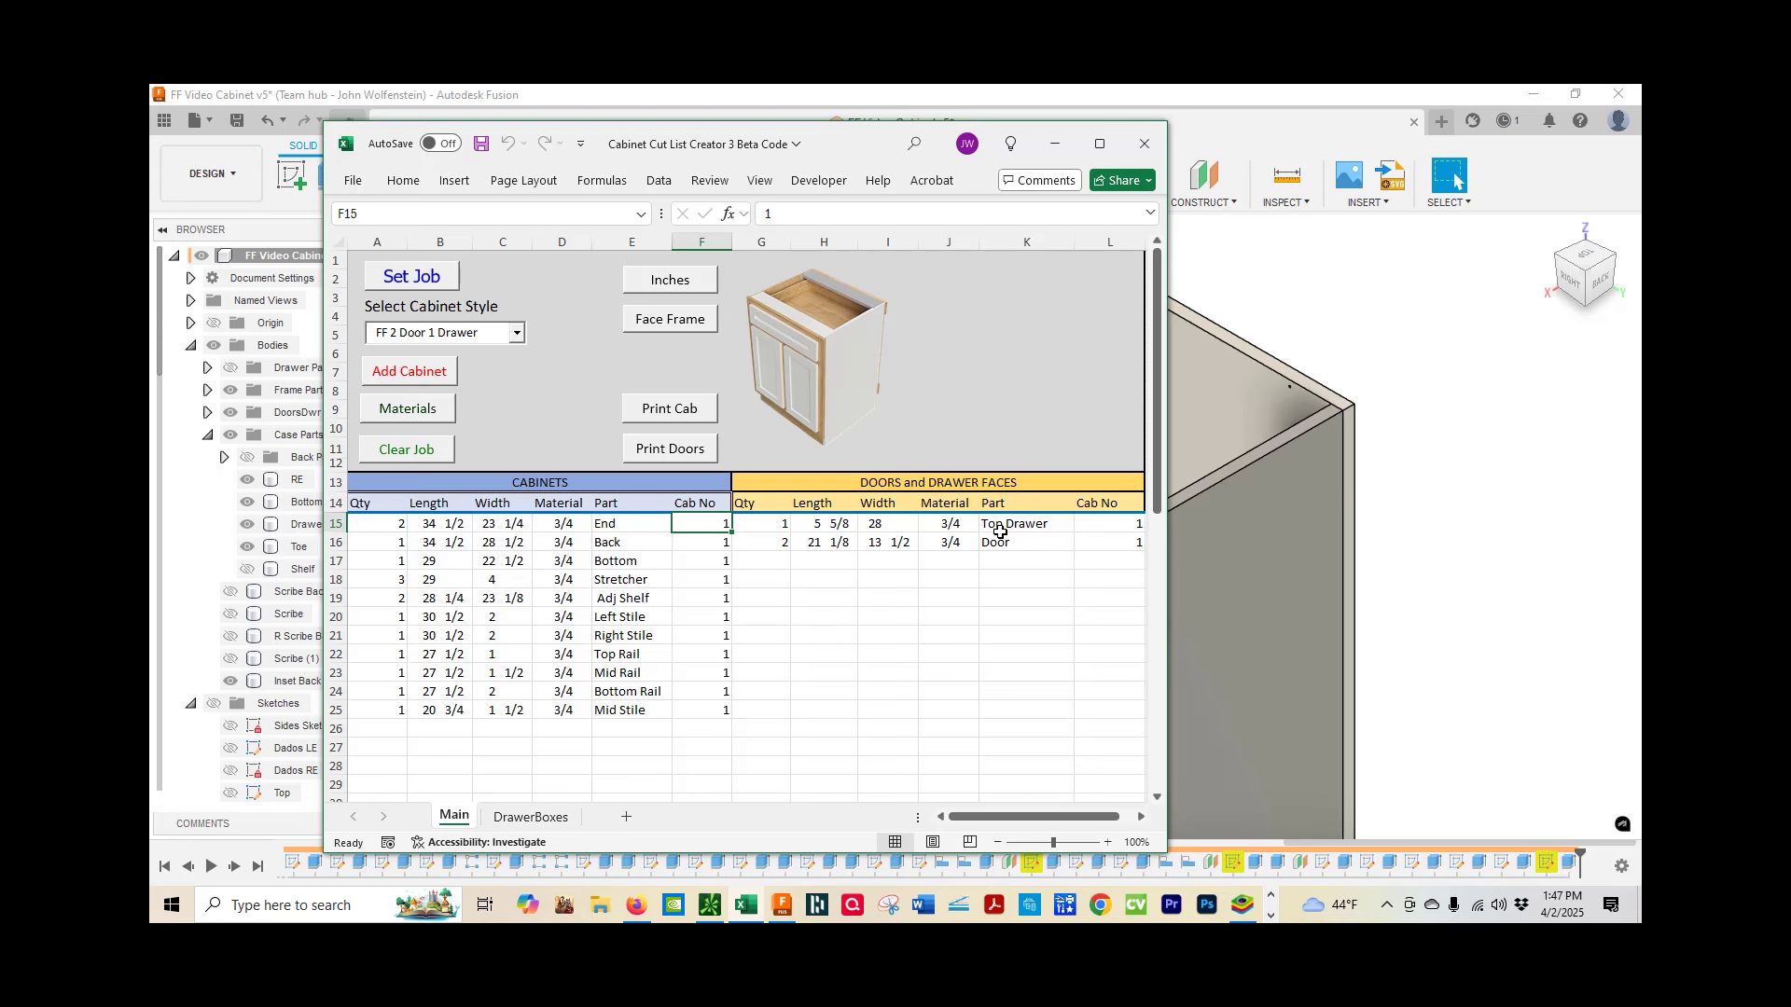
Examine the top drawer's opening and box sizes on the DrawerBoxes sheet, and return to the Main sheet
left_click(528, 817)
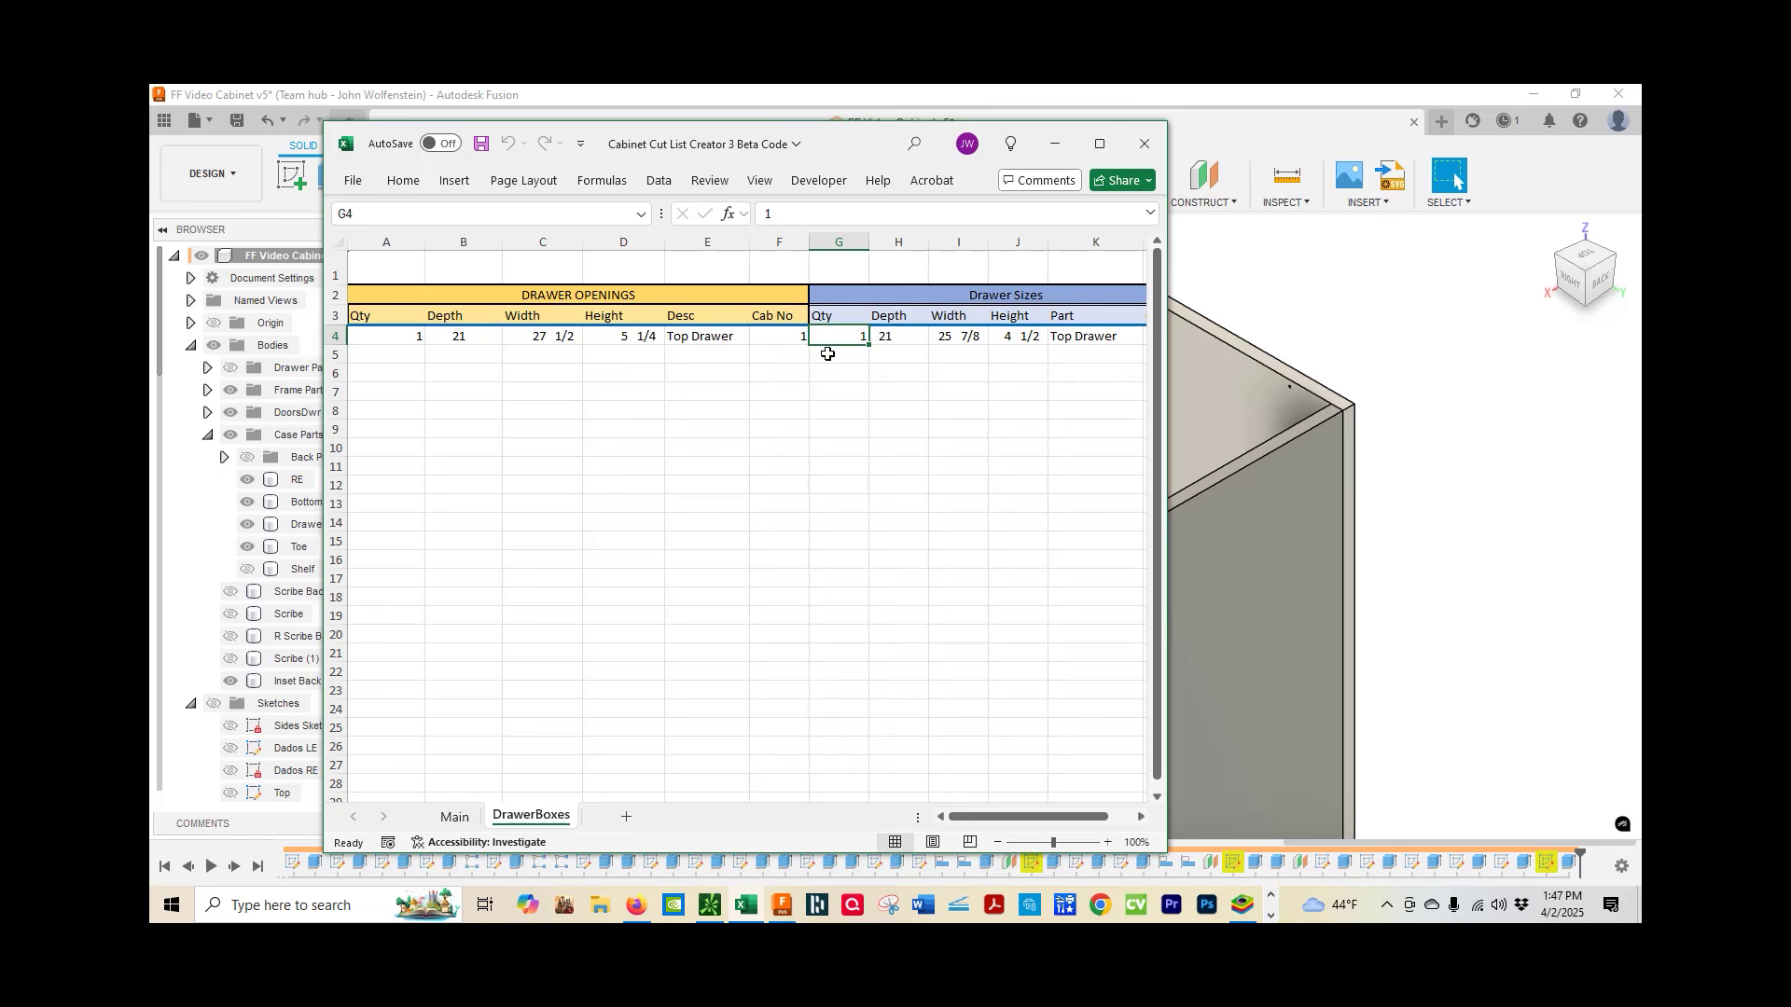
left_click(900, 358)
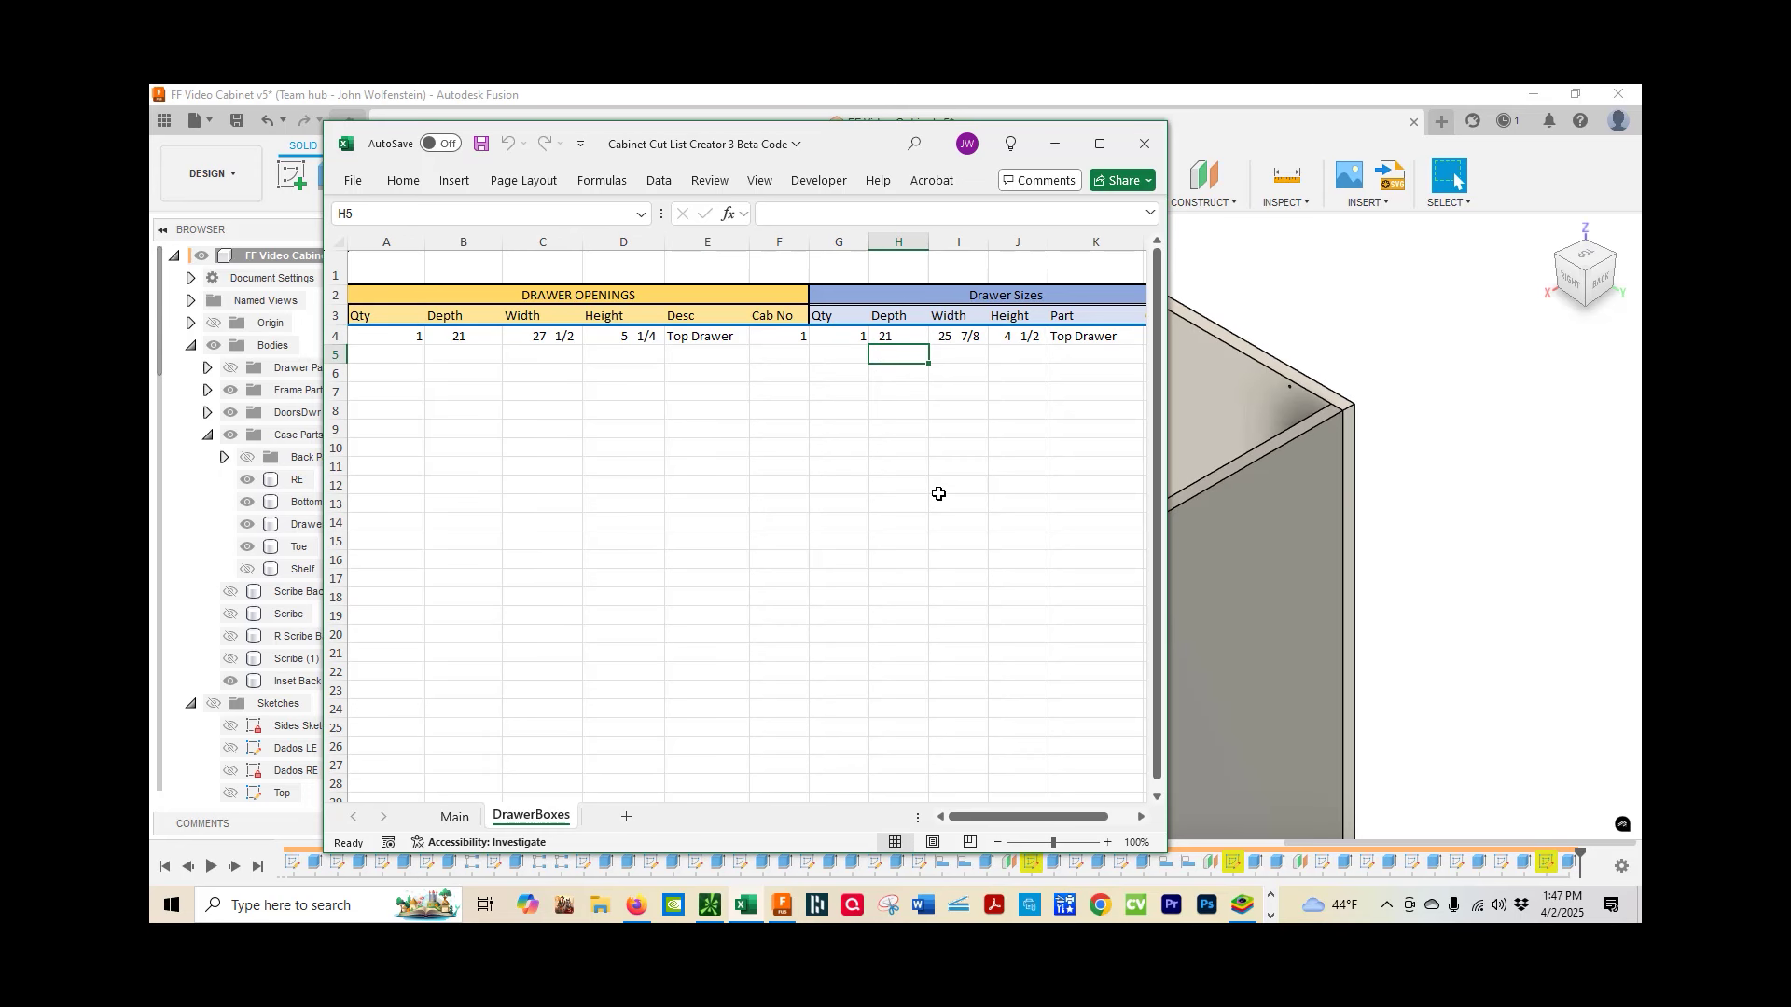
left_click(455, 817)
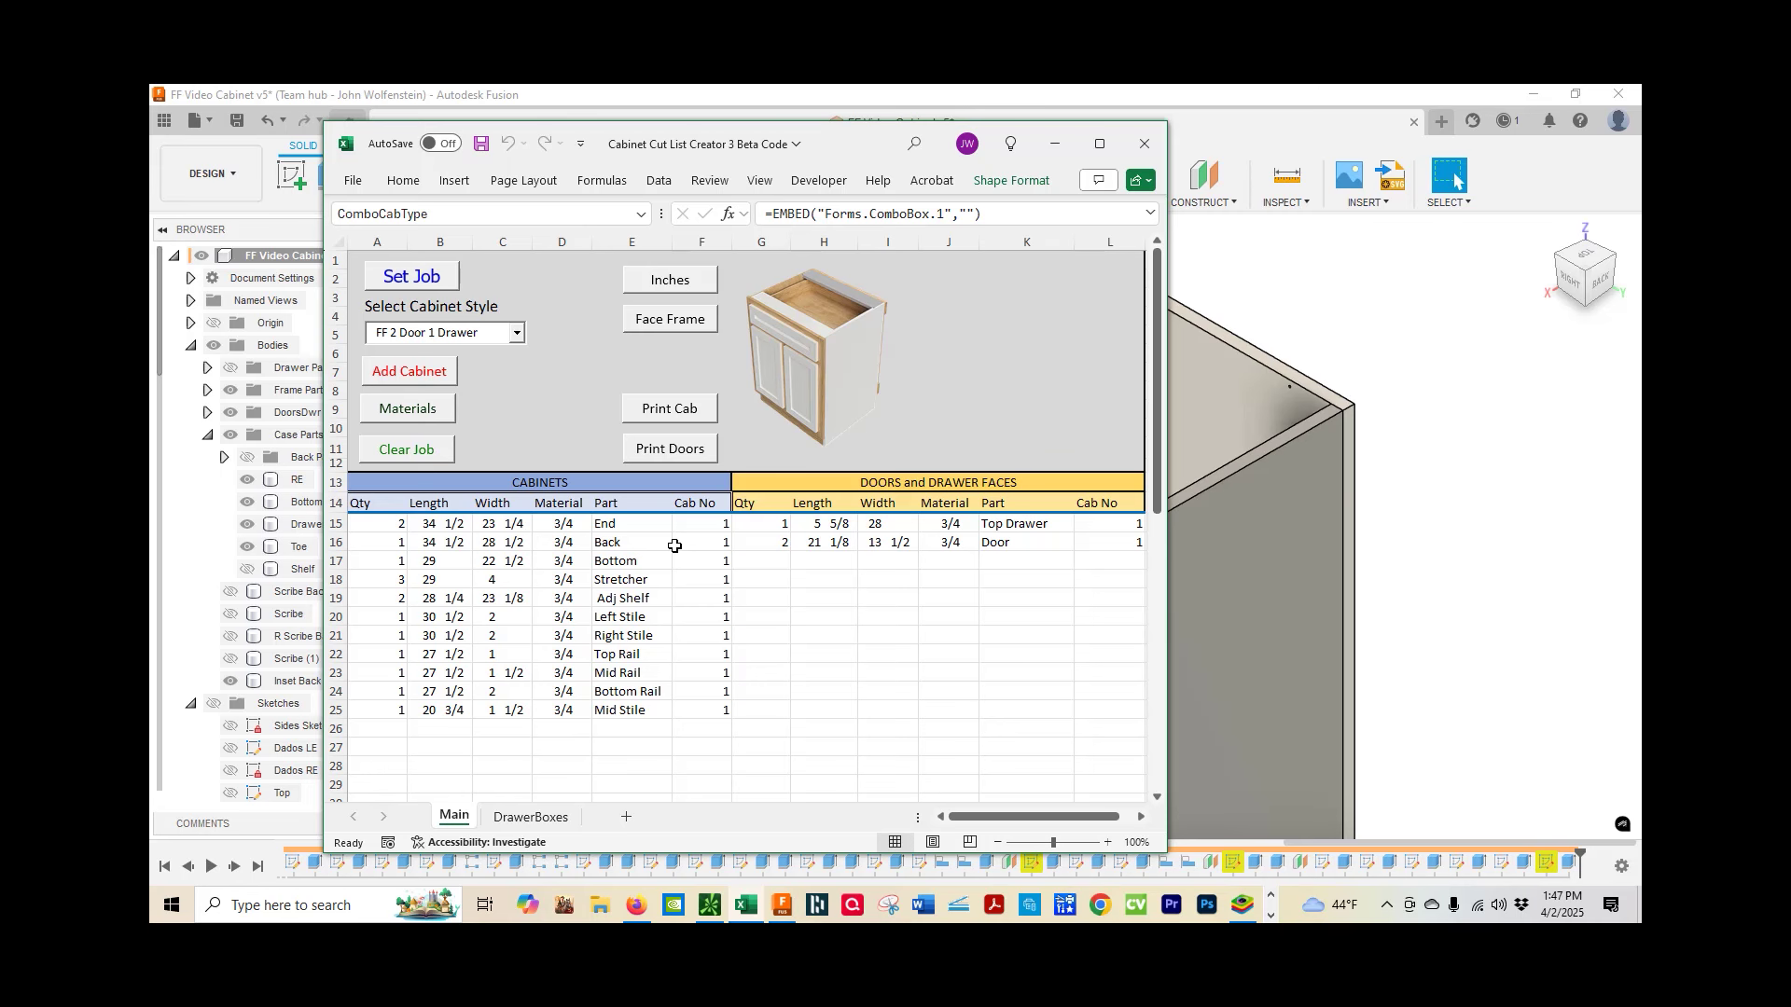
Switch the construction type to Frameless and choose 3 Drawer Stack as the cabinet style
left_click(673, 319)
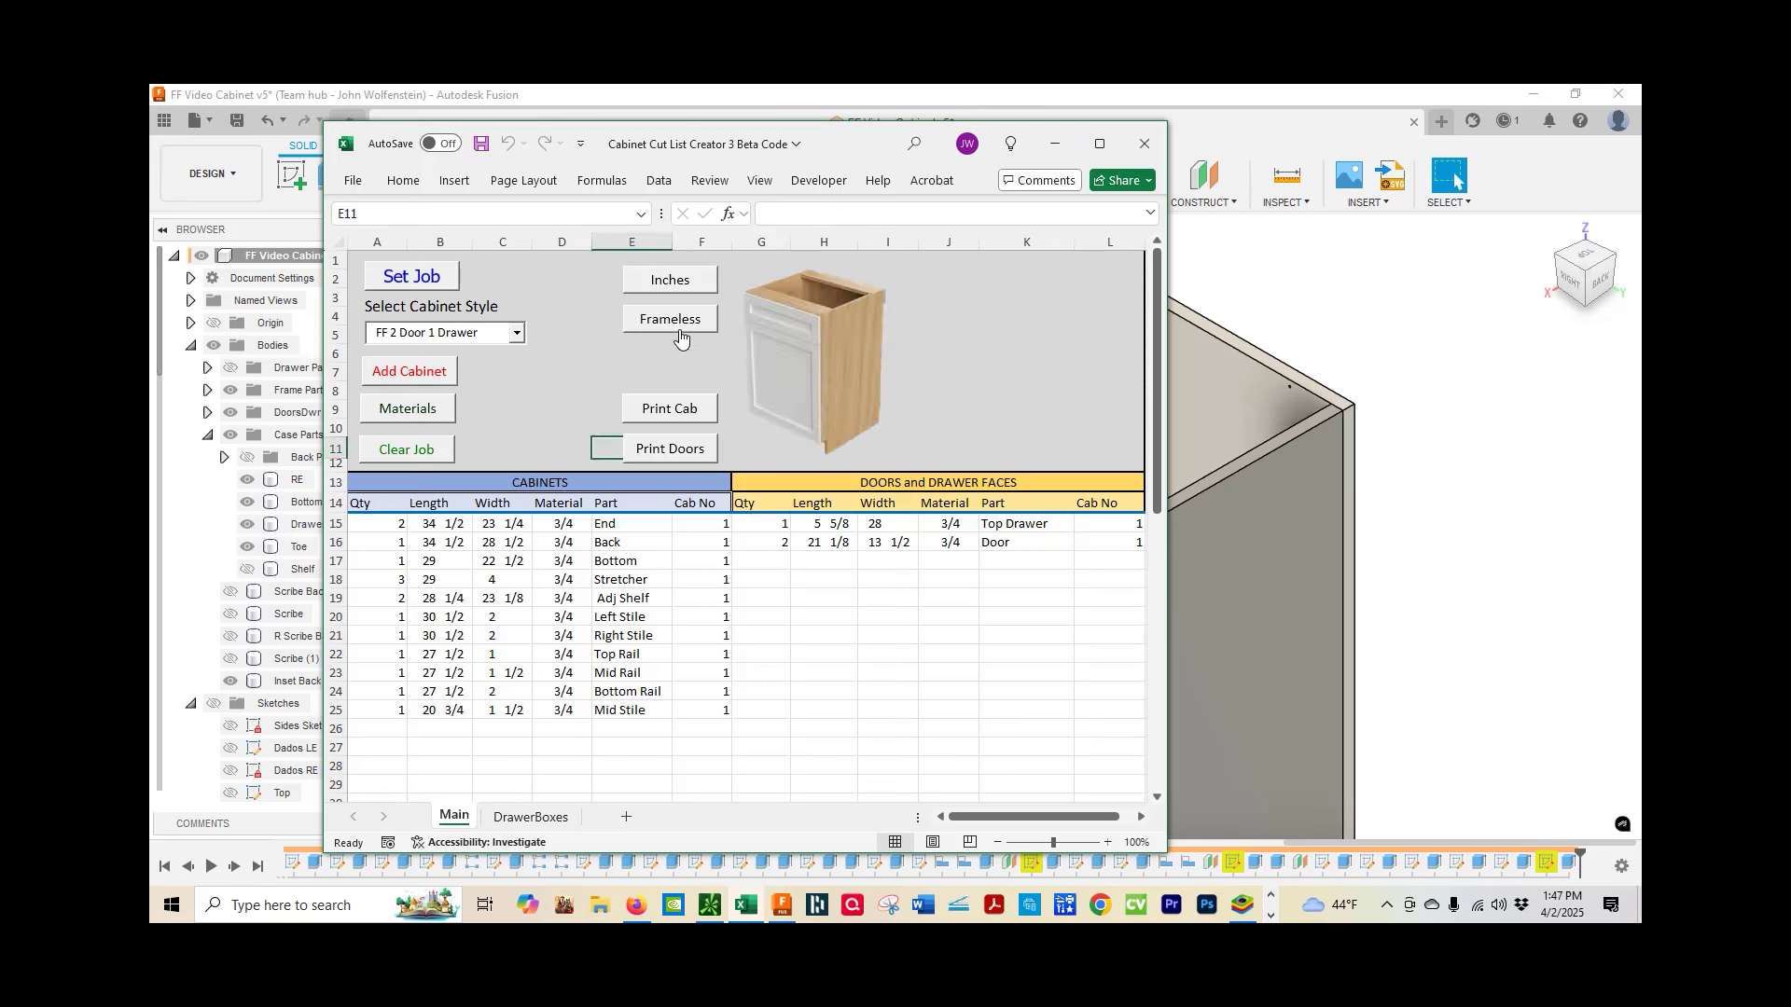
left_click(519, 336)
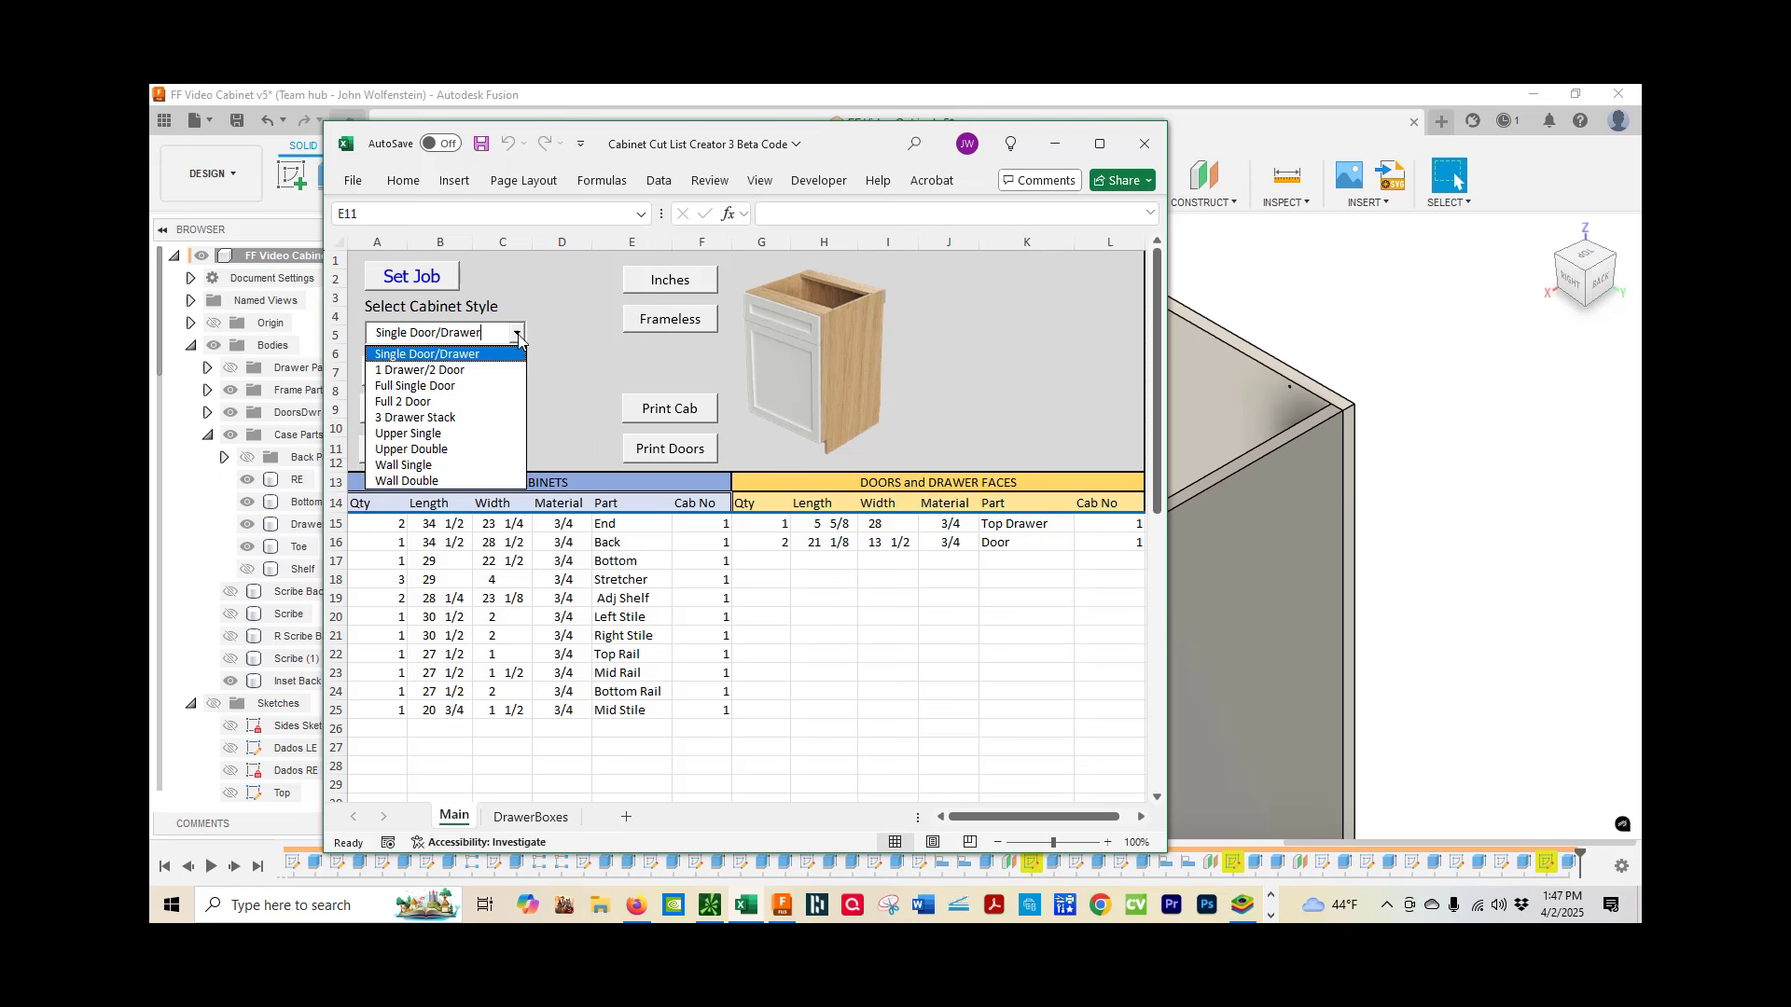
left_click(477, 407)
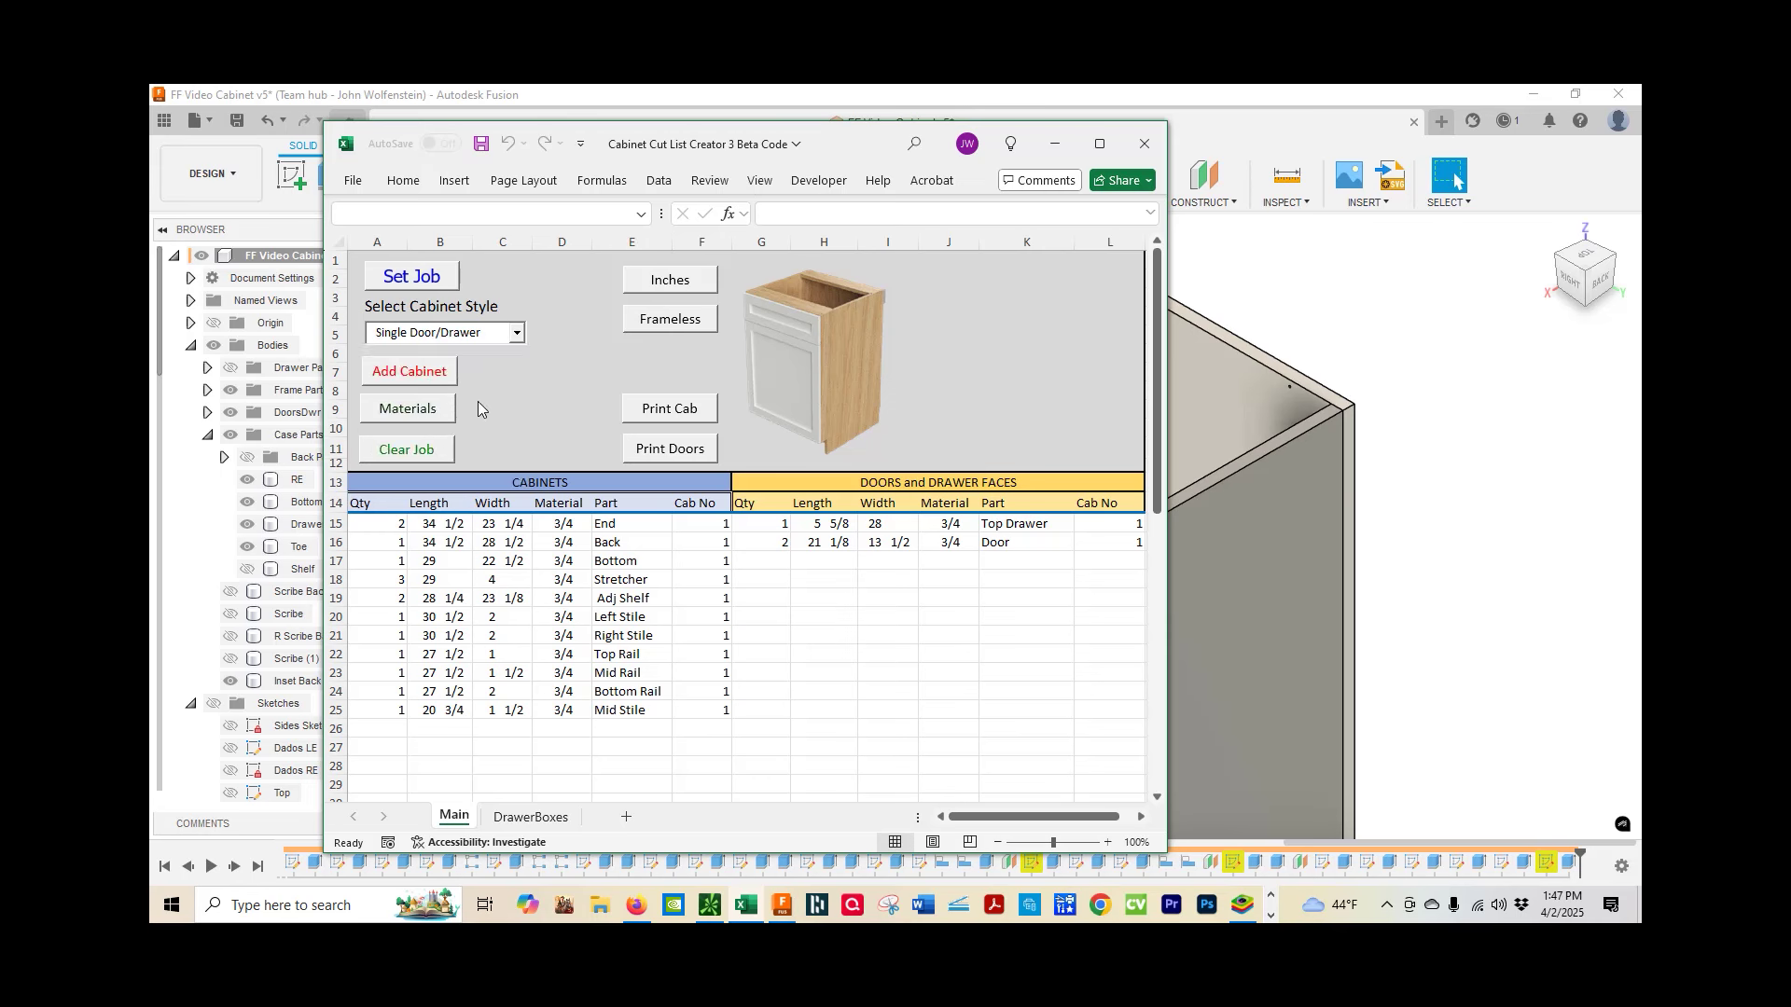
Add one 3 Drawer Stack cabinet as cabinet number 2 and review its parts in the cut list
left_click(443, 368)
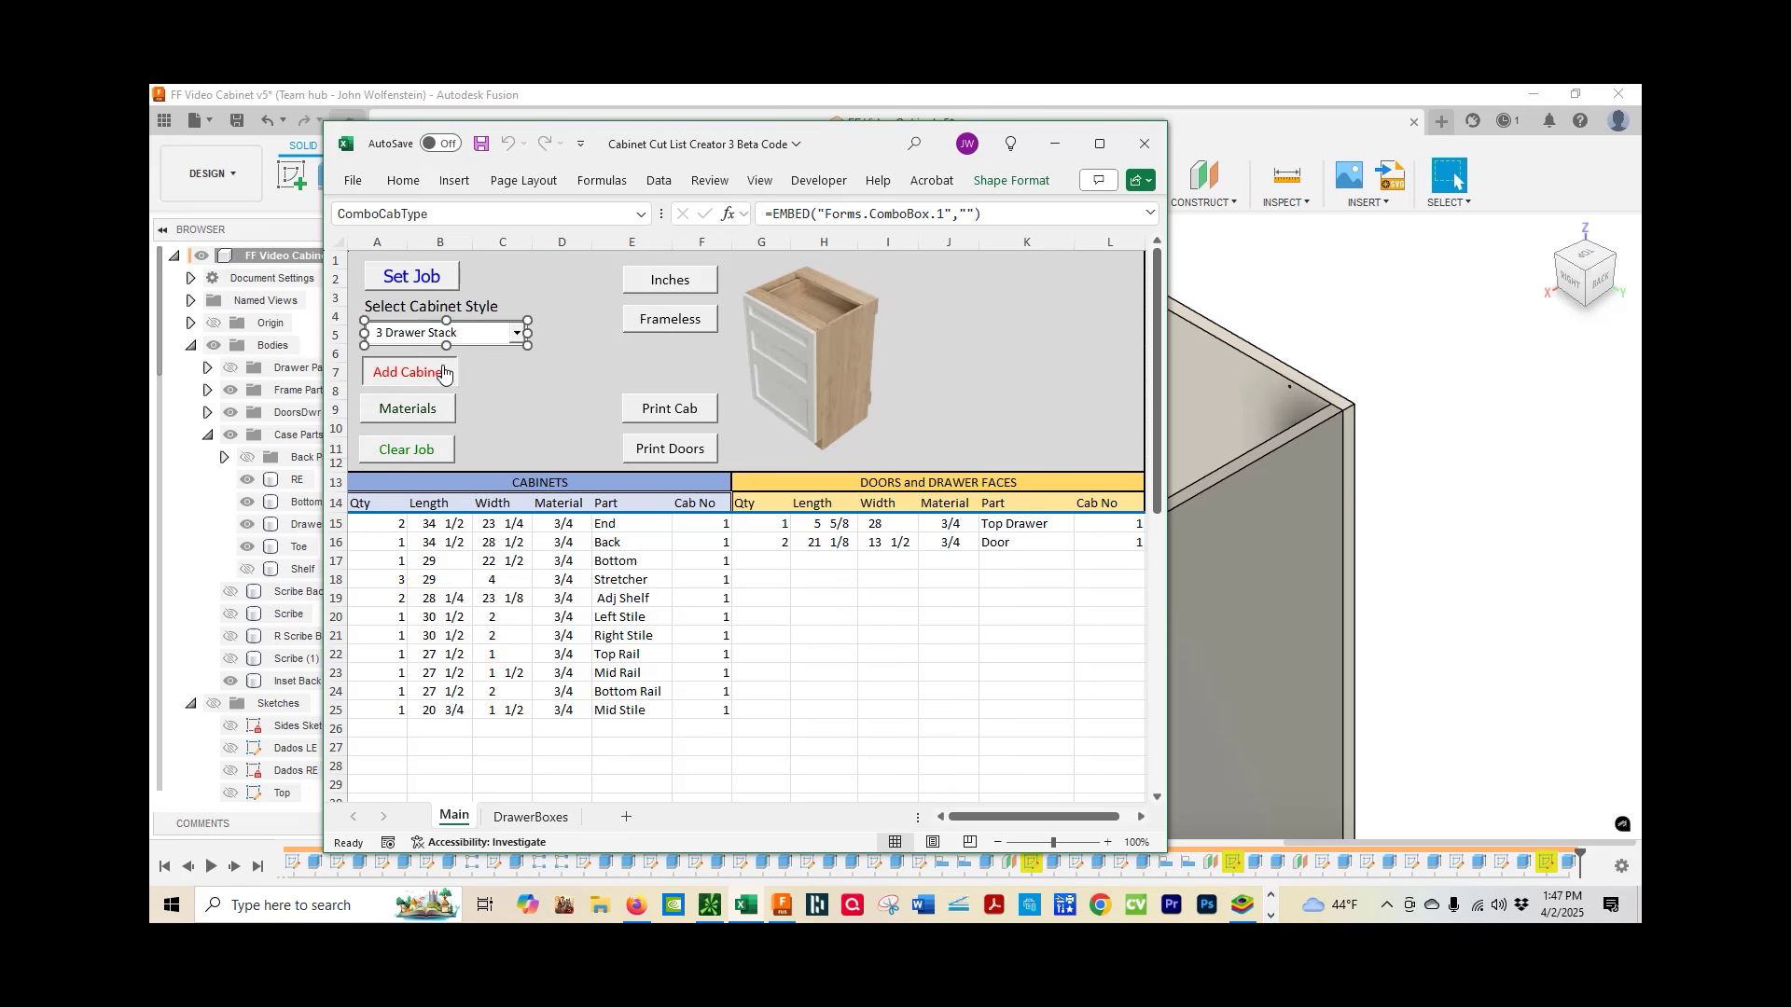
left_click(668, 800)
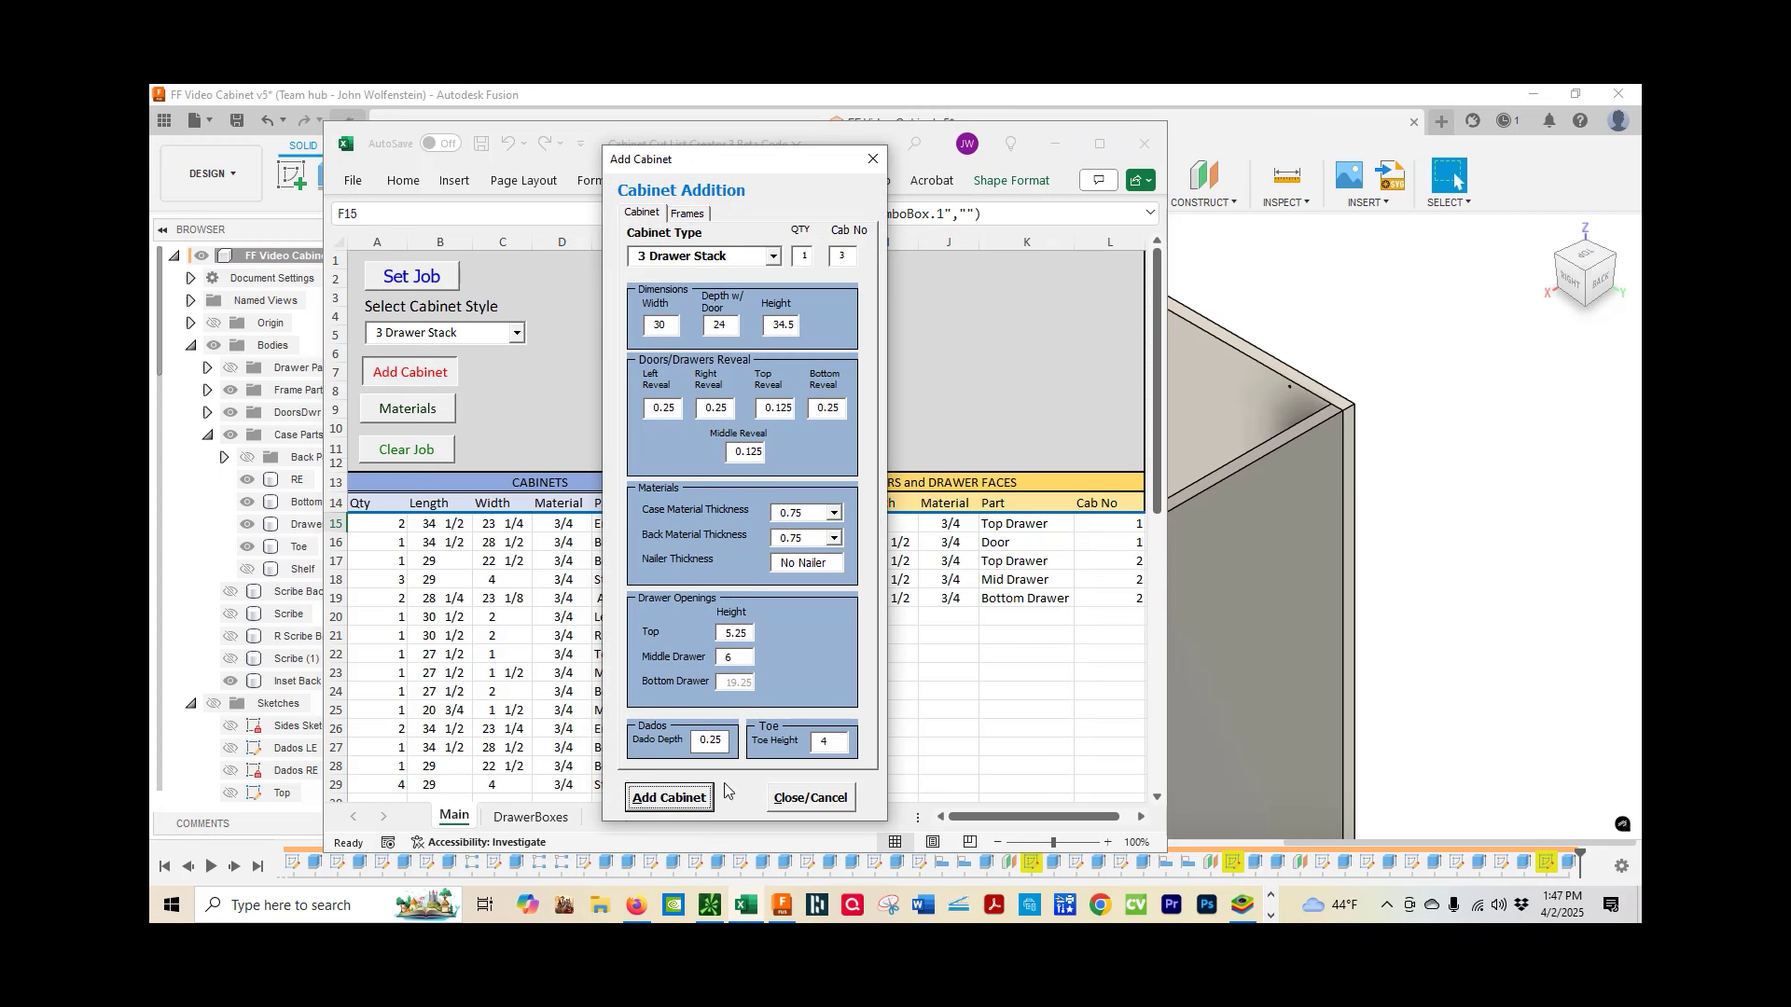
left_click(823, 802)
scroll(844, 673, "down", 3)
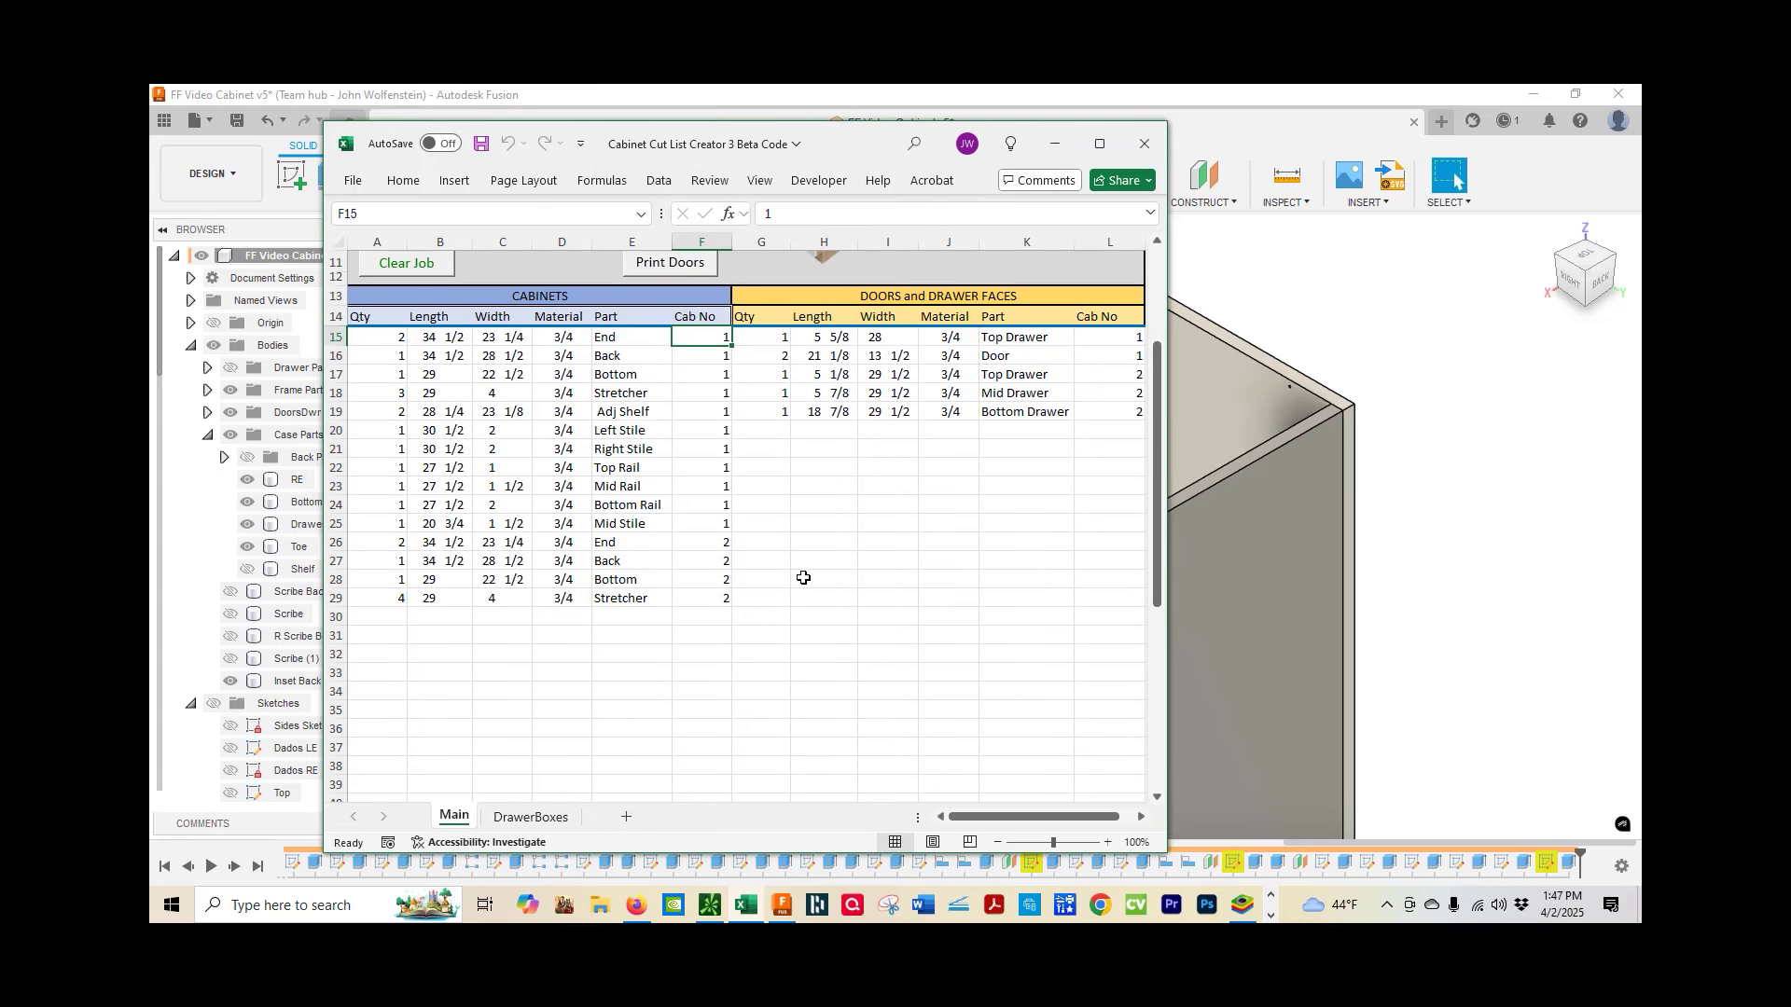
scroll(803, 578, "up", 3)
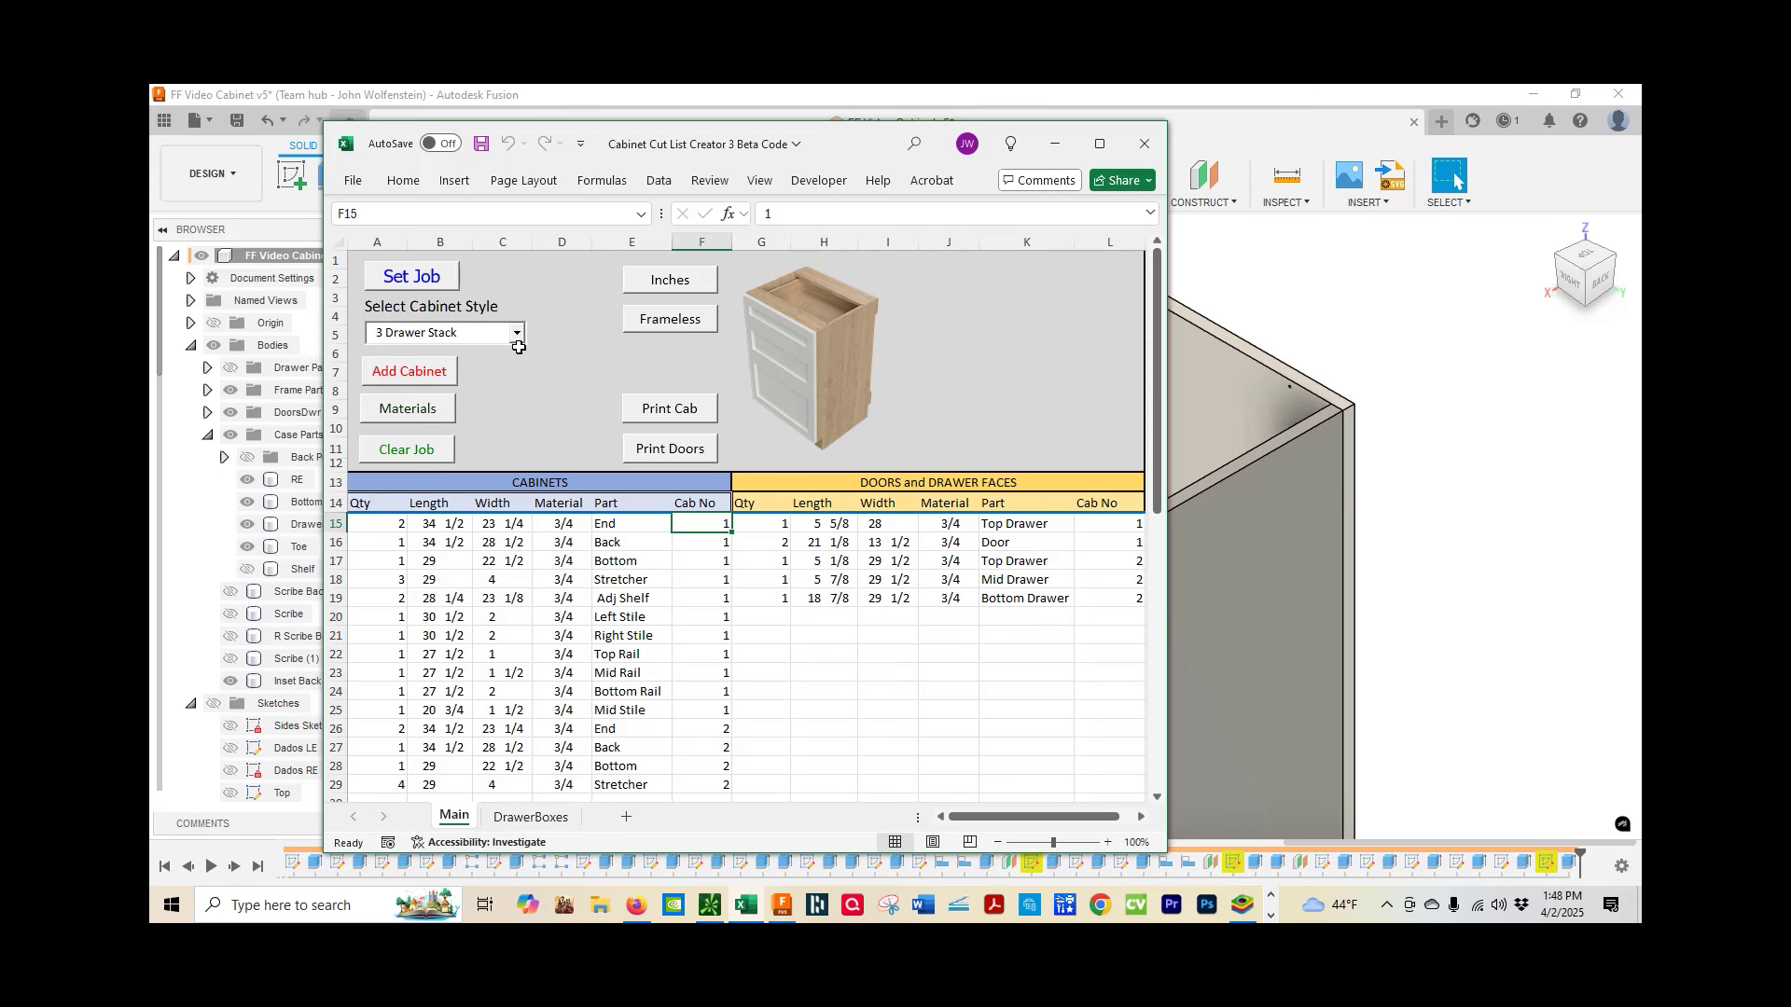
Switch the construction type back to Face Frame and choose FF Wall Split Single Door as the cabinet style
left_click(673, 326)
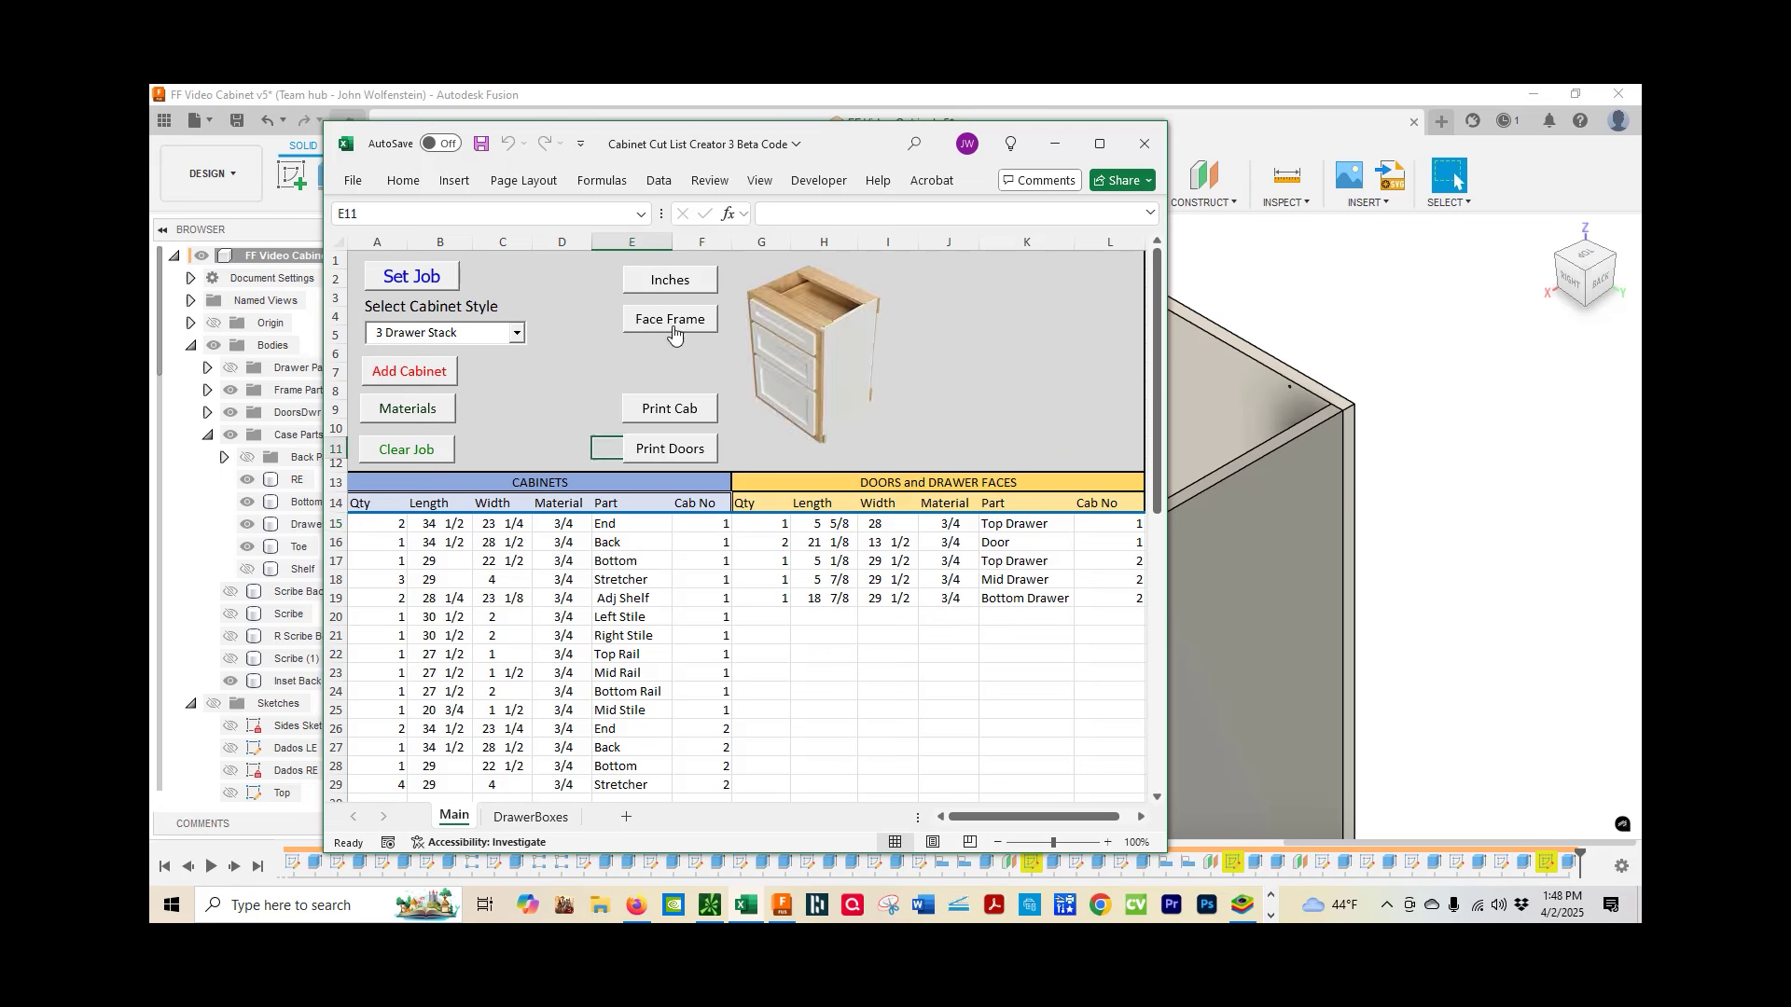
left_click(516, 334)
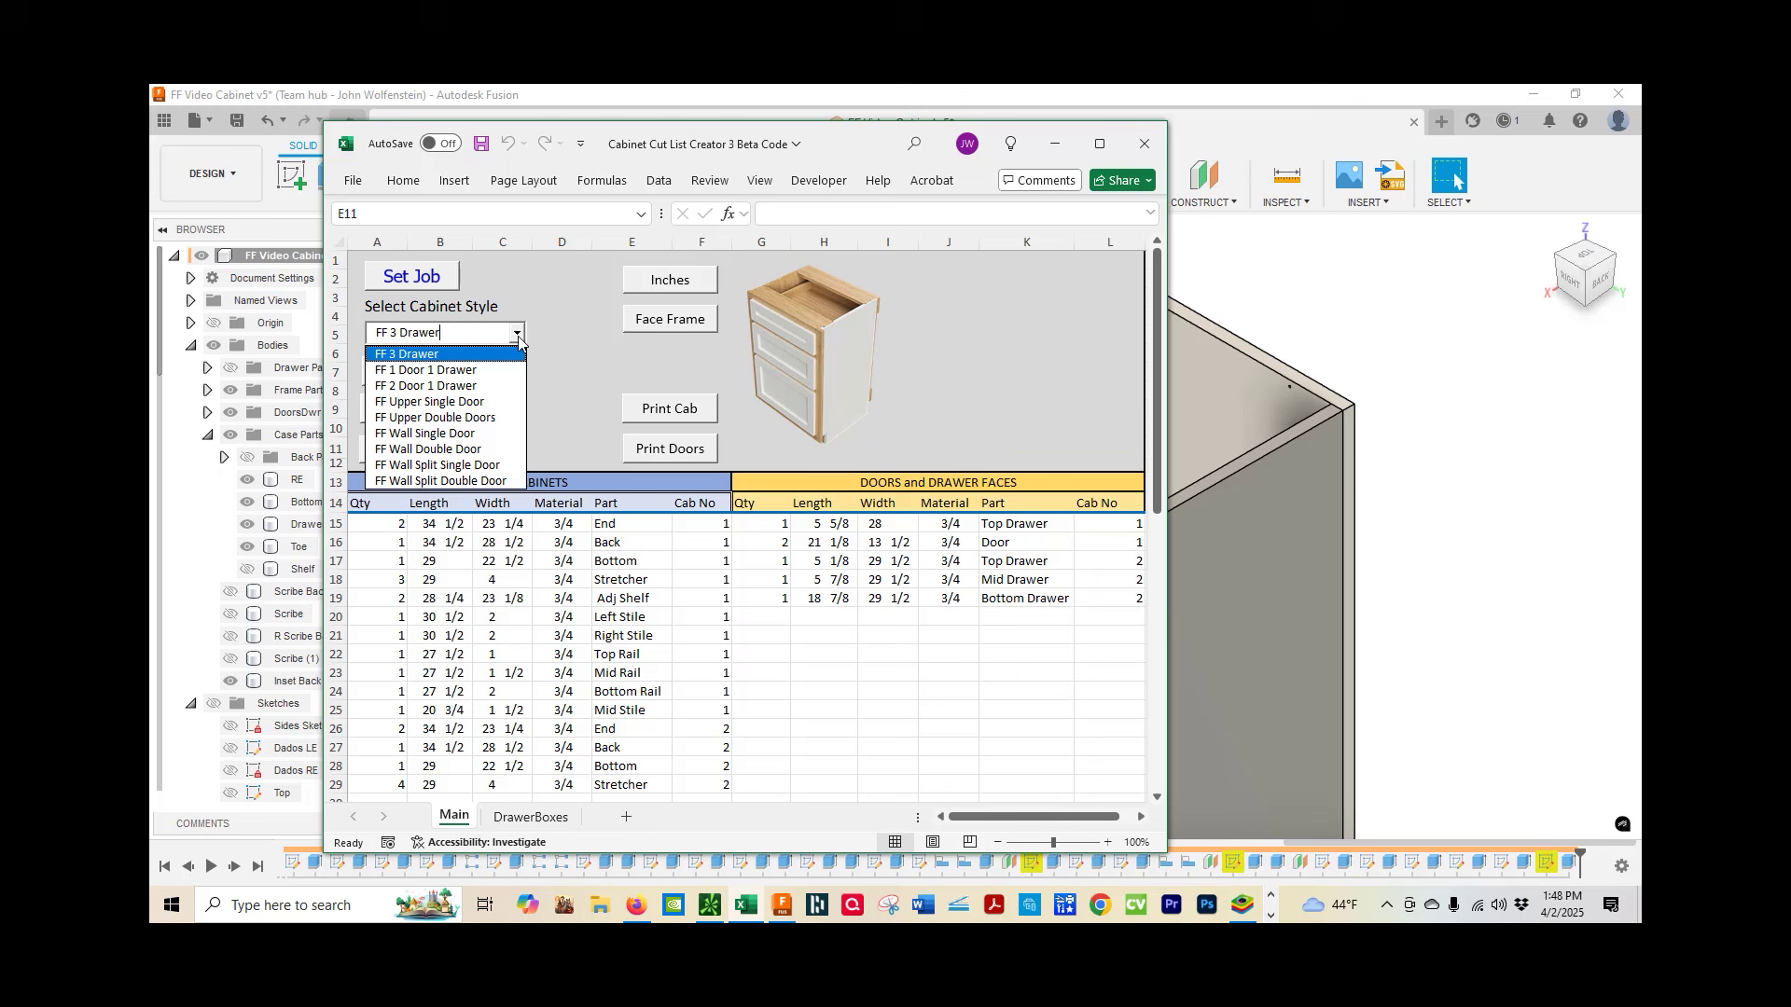
left_click(456, 466)
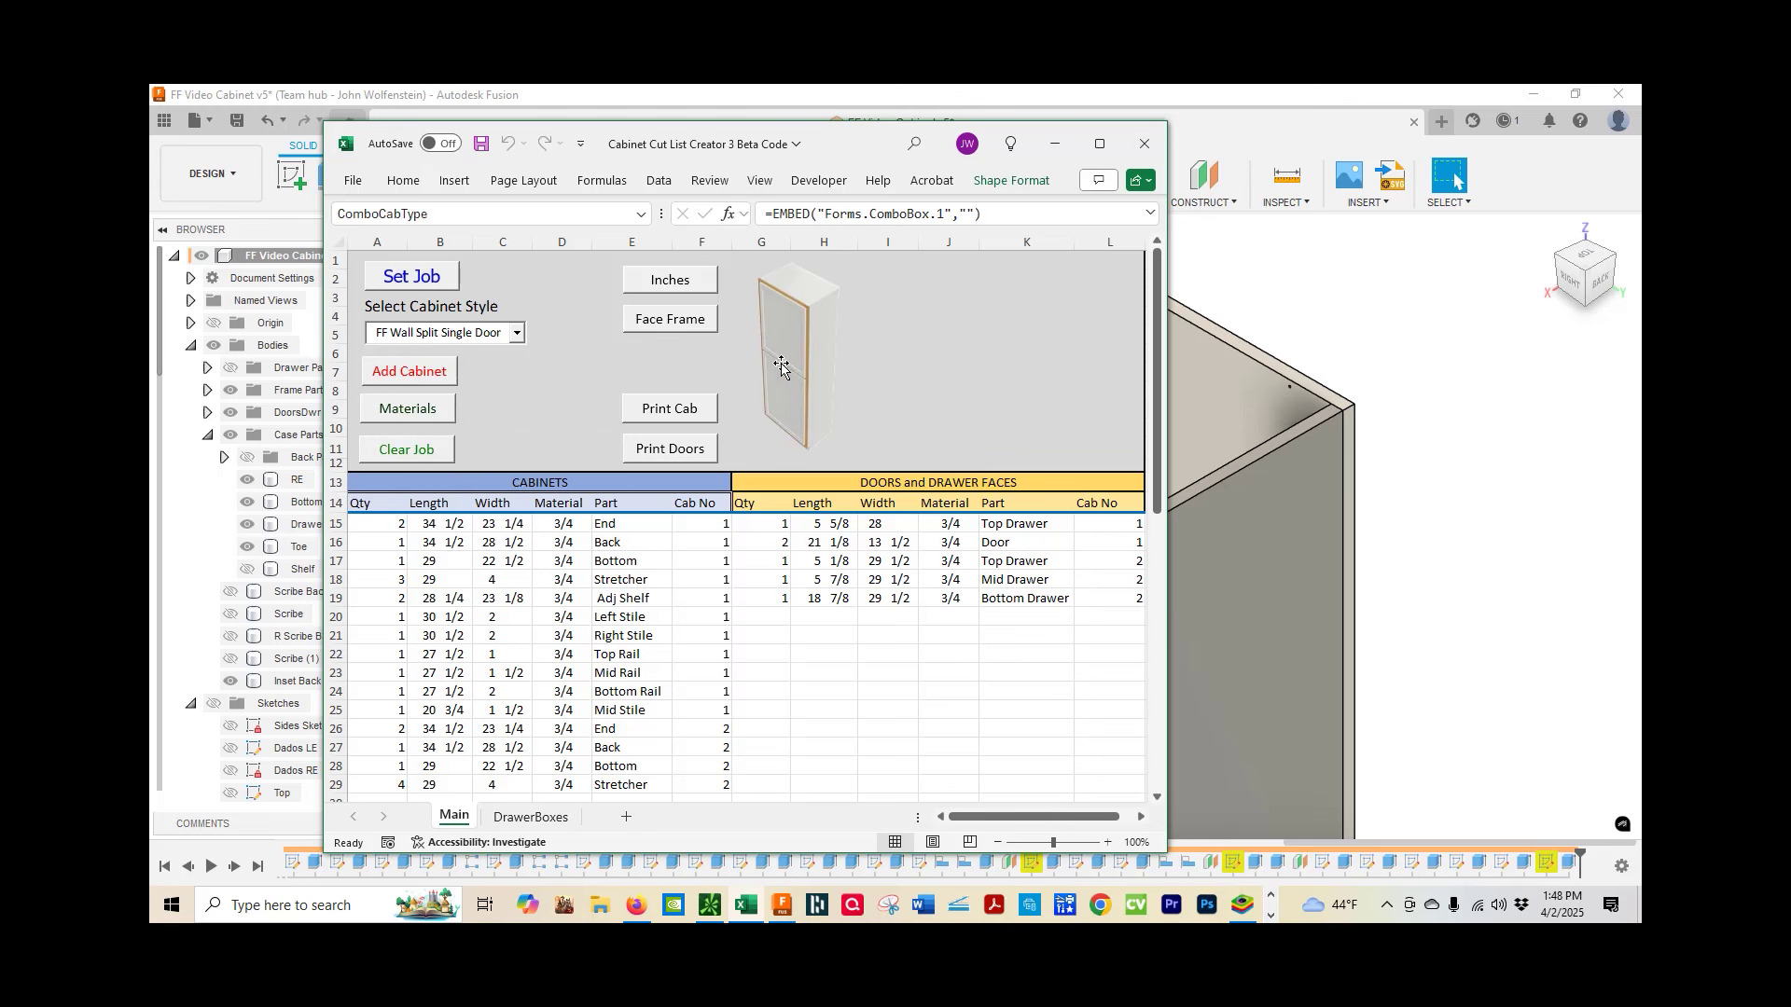